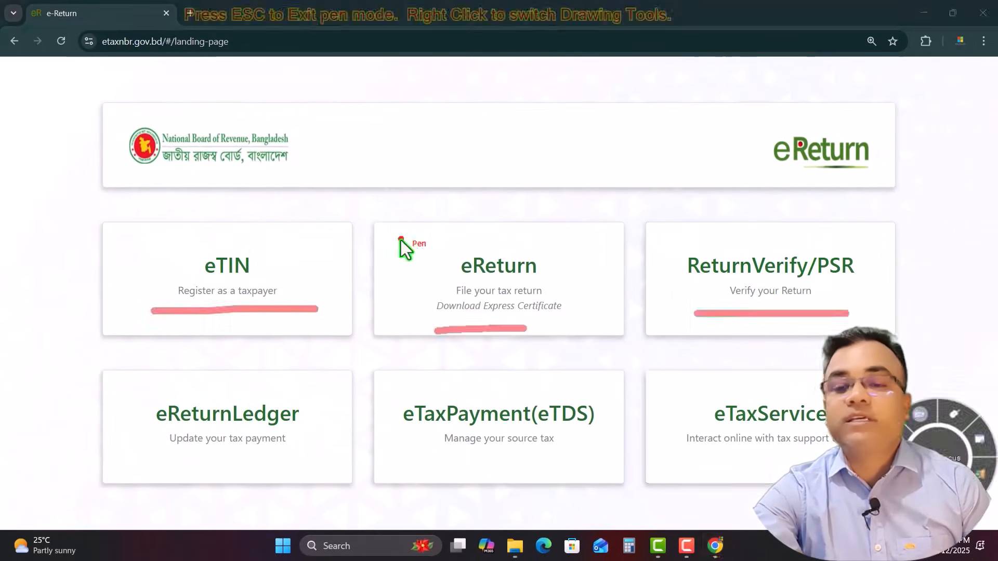
Open the eReturn filing service and continue as an already registered taxpayer.
{"action": "left_click", "coordinate": [402, 232]}
{"action": "left_click_drag", "start_coordinate": [402, 234], "coordinate": [426, 310]}
{"action": "left_click_drag", "start_coordinate": [427, 223], "coordinate": [378, 230]}
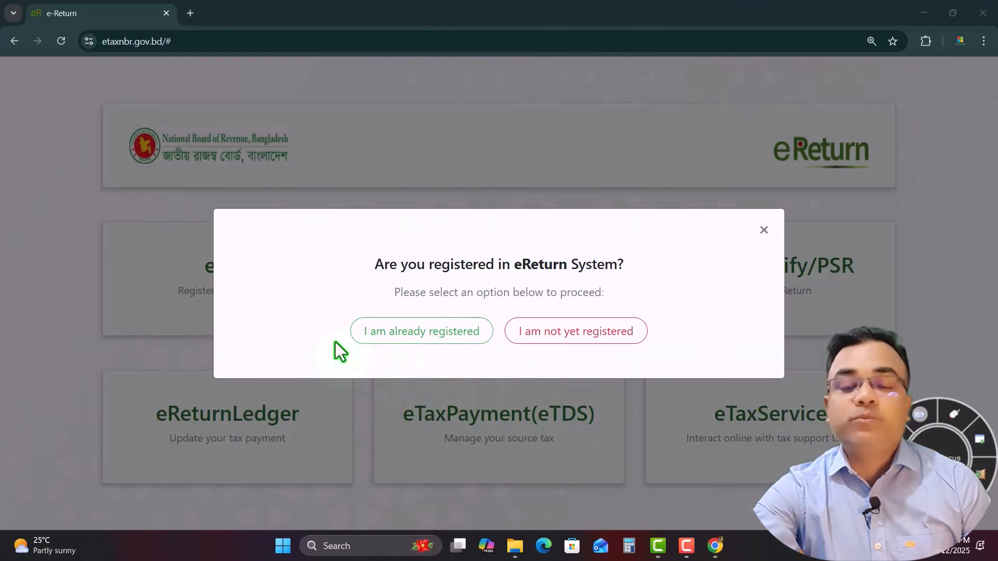
{"action": "key", "text": "ctrl+2"}
{"action": "left_click", "coordinate": [341, 355]}
{"action": "left_click", "coordinate": [340, 356]}
{"action": "left_click", "coordinate": [534, 351]}
{"action": "left_click_drag", "start_coordinate": [530, 351], "coordinate": [576, 350]}
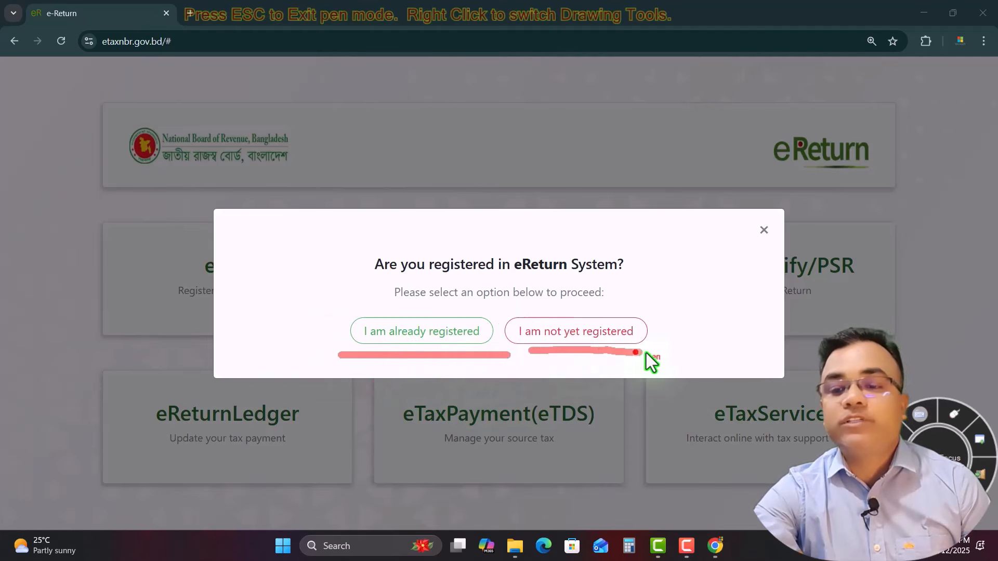
{"action": "key", "text": "Escape"}
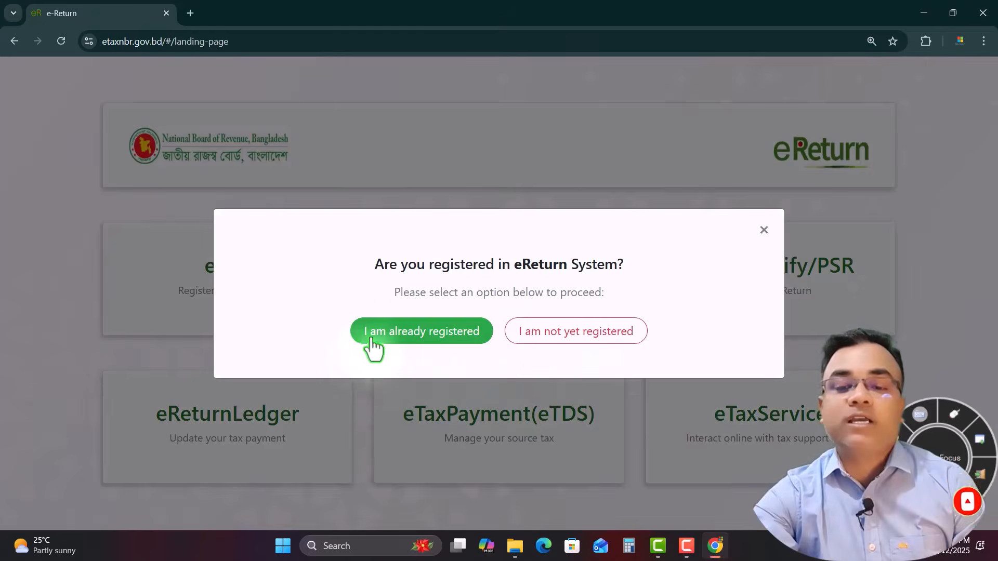
{"action": "left_click", "coordinate": [428, 334]}
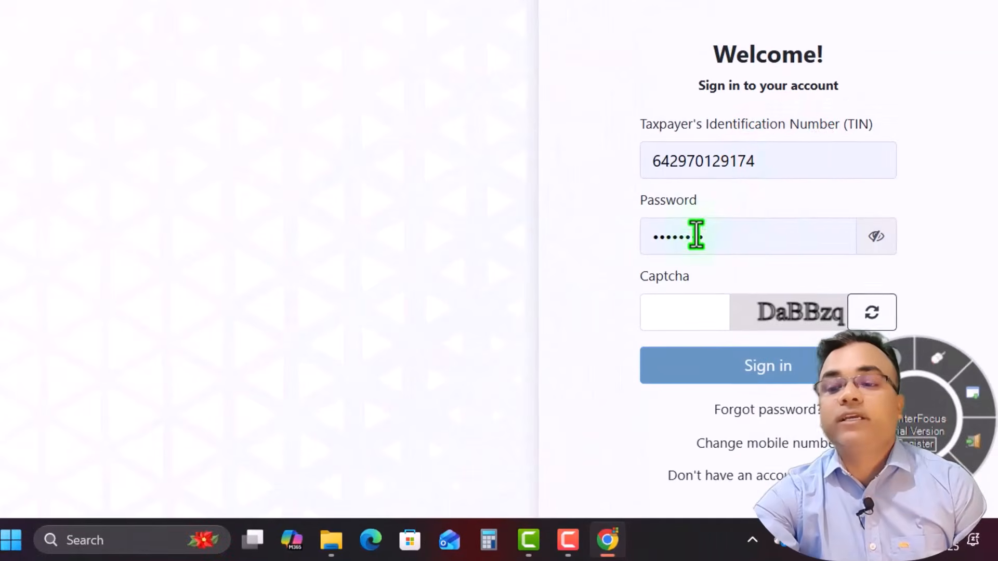
Fill in the captcha field and sign in with the pre-filled TIN and password.
{"action": "left_click", "coordinate": [846, 270]}
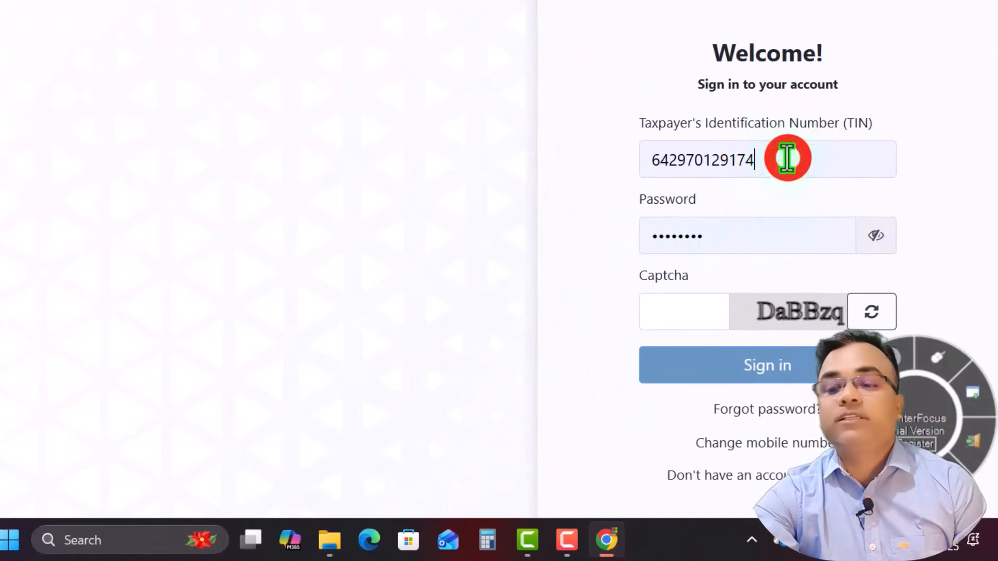
{"action": "left_click_drag", "start_coordinate": [788, 158], "coordinate": [561, 159]}
{"action": "left_click", "coordinate": [946, 224]}
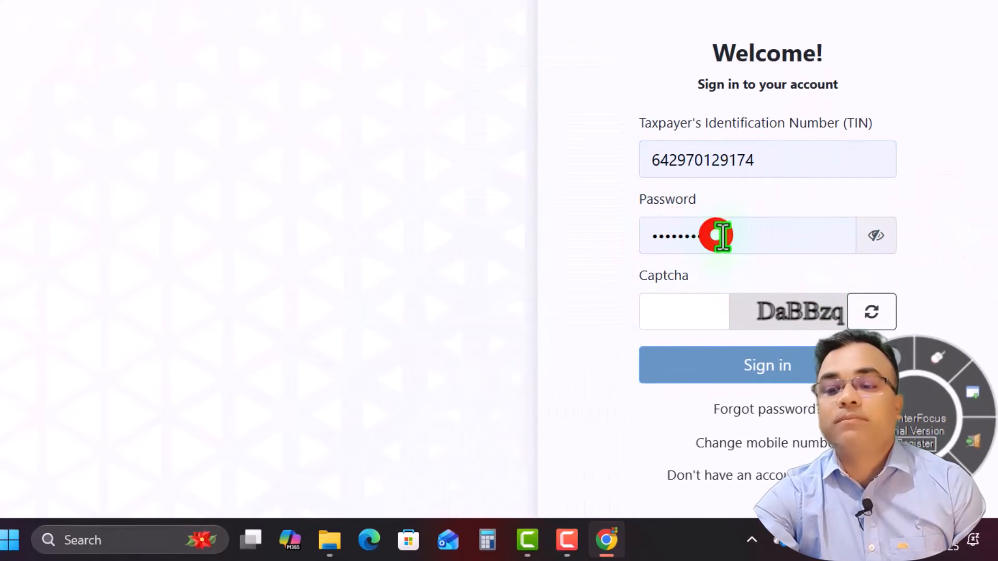
{"action": "left_click_drag", "start_coordinate": [721, 235], "coordinate": [608, 250]}
{"action": "left_click", "coordinate": [666, 312]}
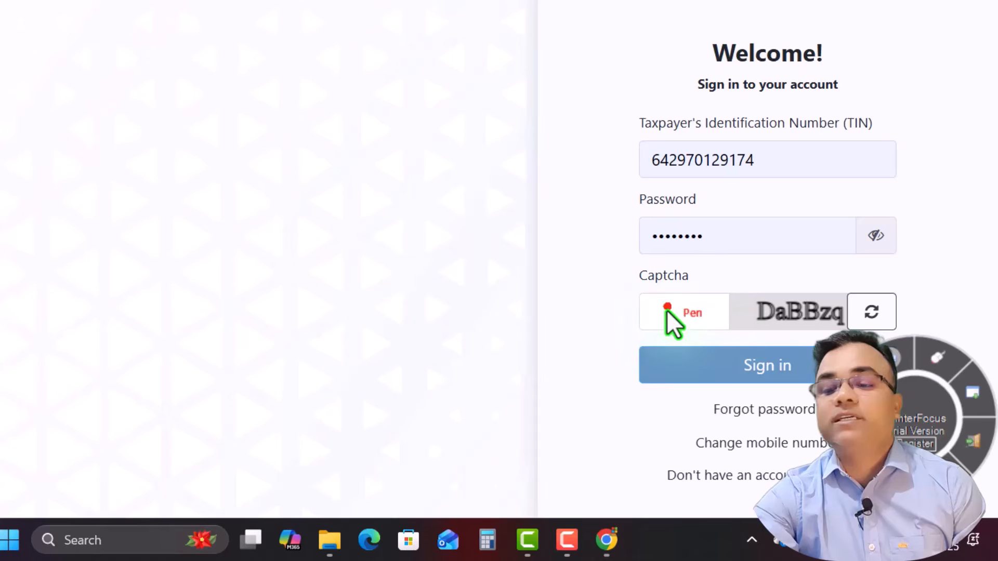
{"action": "left_click_drag", "start_coordinate": [854, 313], "coordinate": [744, 316]}
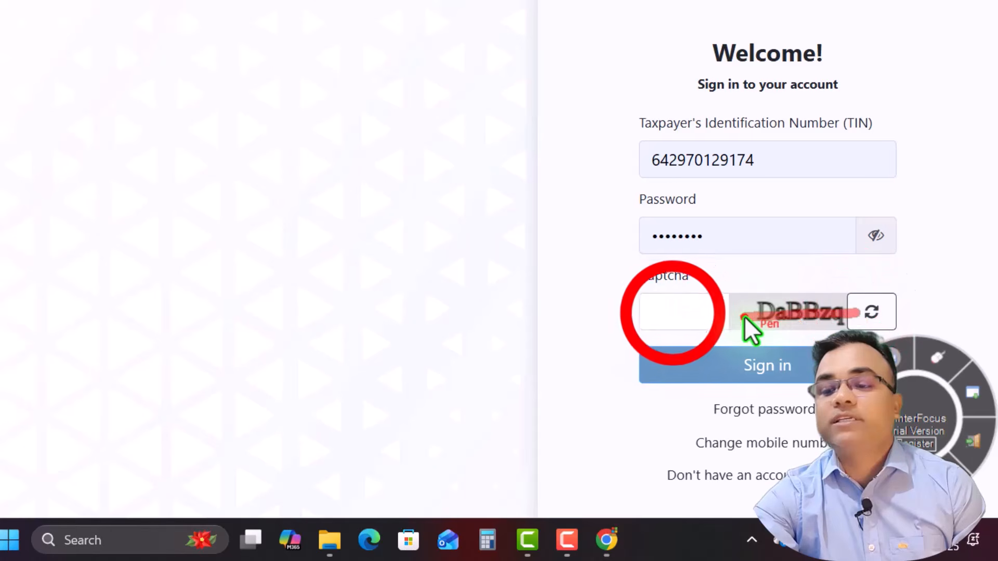
{"action": "left_click", "coordinate": [674, 314]}
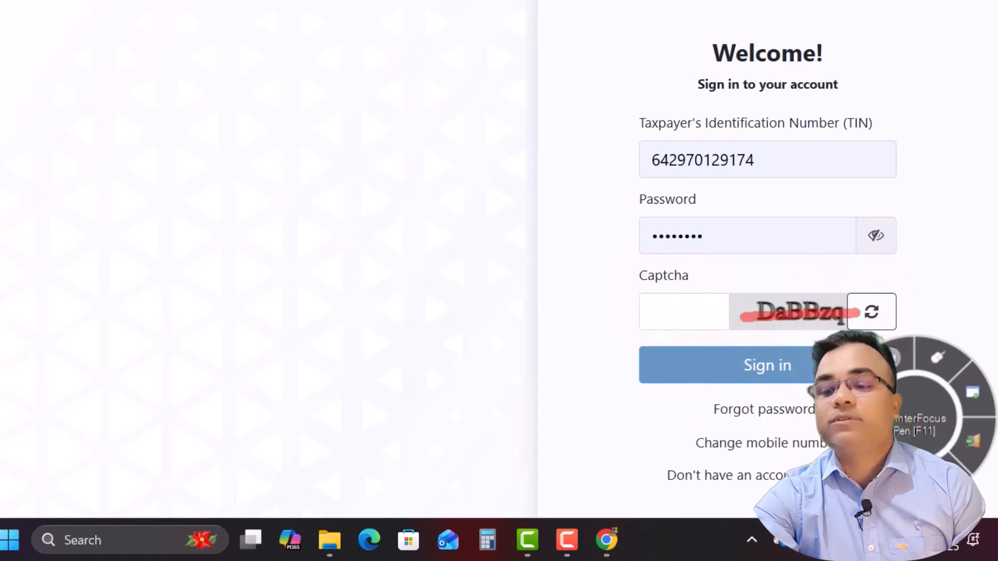
{"action": "type", "text": "DaBBzq"}
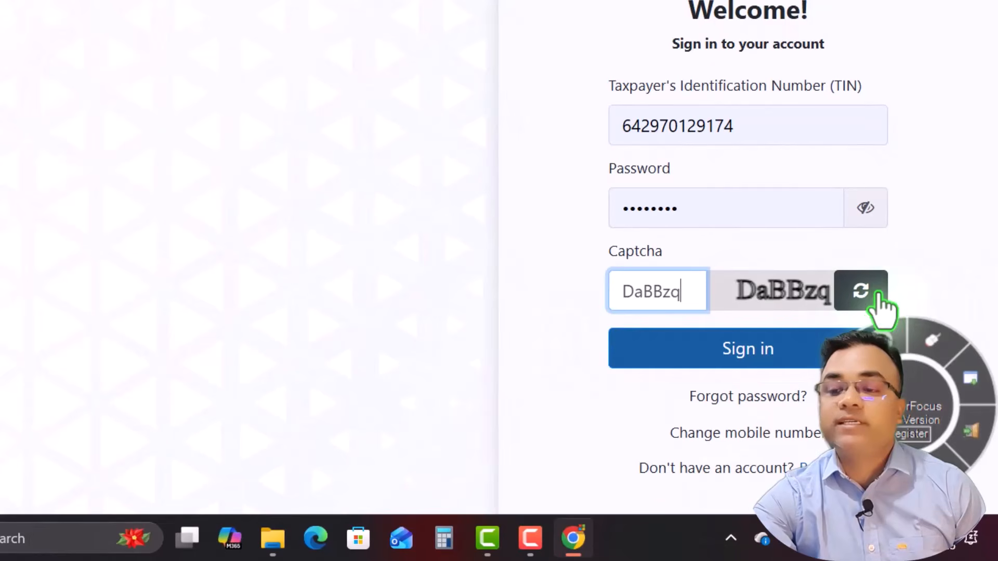
{"action": "left_click", "coordinate": [749, 354]}
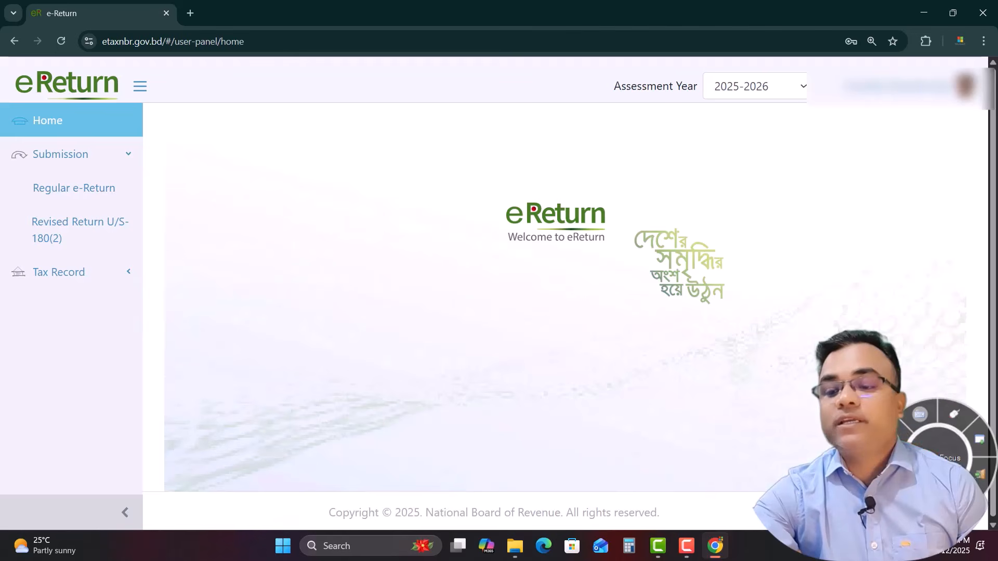
{"action": "key", "text": "ctrl+2"}
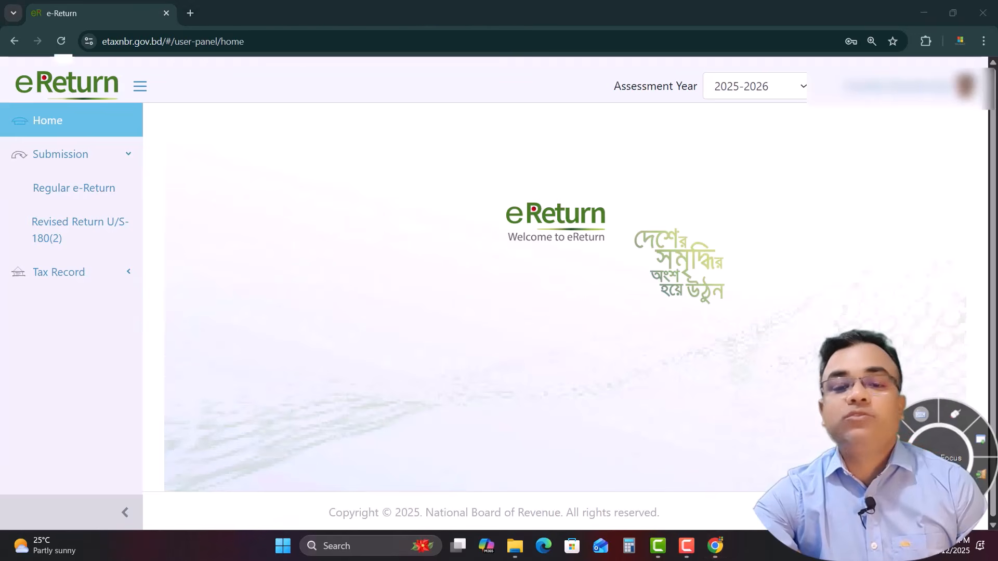
{"action": "right_click", "coordinate": [392, 236]}
{"action": "left_click_drag", "start_coordinate": [2, 96], "coordinate": [22, 128]}
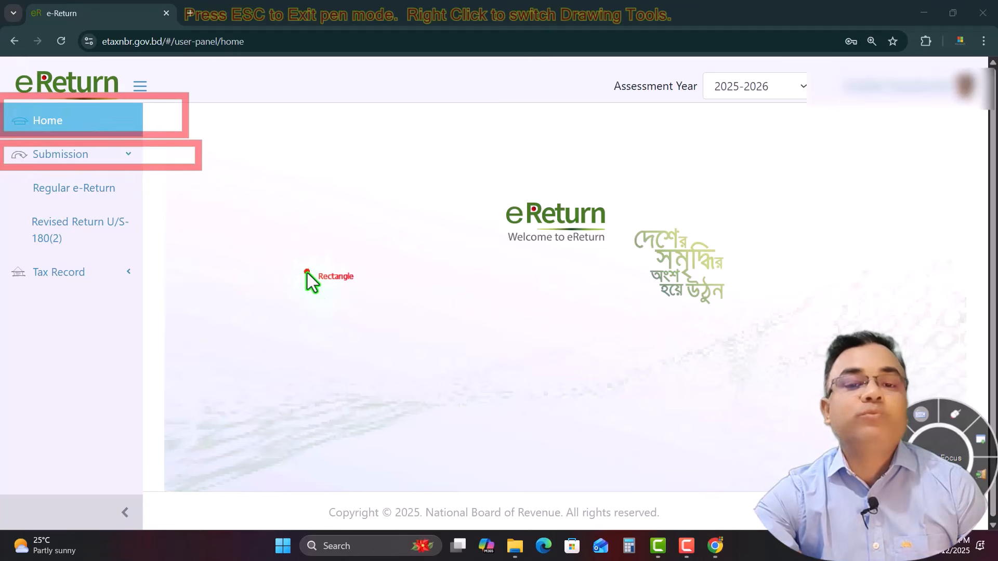
{"action": "mouse_move", "coordinate": [3, 173]}
{"action": "left_mouse_down"}
{"action": "mouse_move", "coordinate": [57, 208]}
{"action": "mouse_move", "coordinate": [188, 210]}
{"action": "mouse_move", "coordinate": [194, 202]}
{"action": "left_mouse_up"}
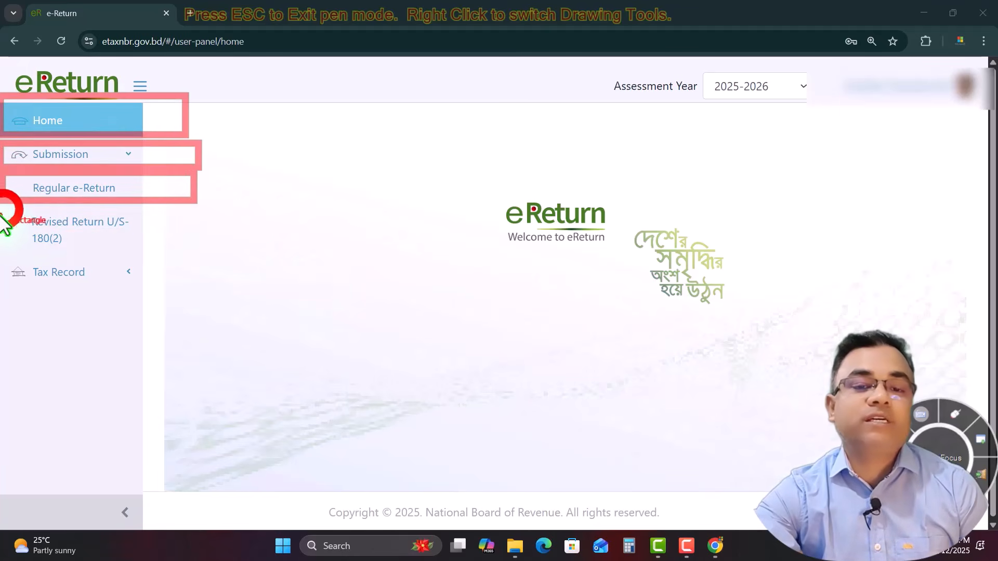
{"action": "left_click_drag", "start_coordinate": [4, 210], "coordinate": [33, 257]}
{"action": "left_click_drag", "start_coordinate": [150, 251], "coordinate": [156, 251]}
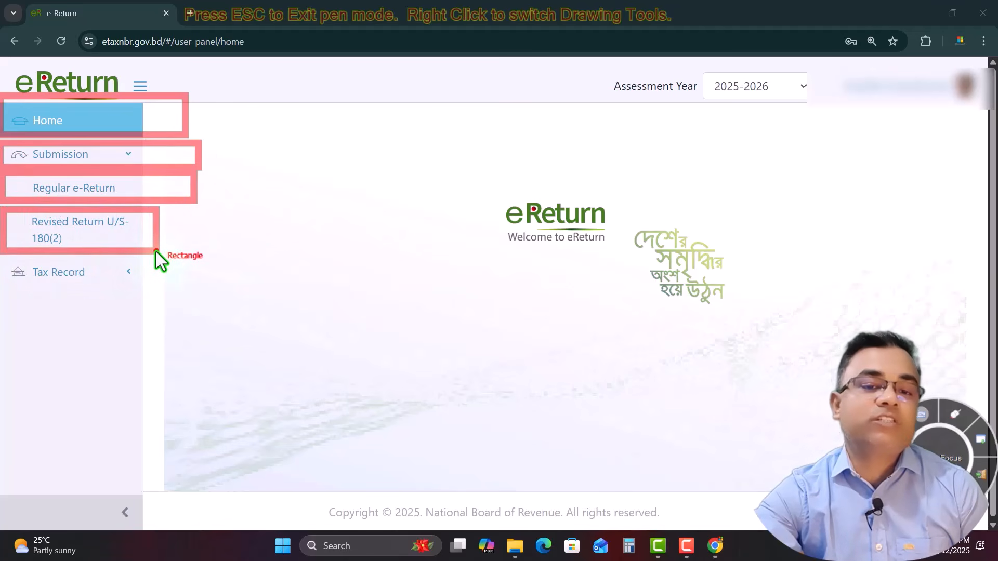
{"action": "left_click_drag", "start_coordinate": [1, 262], "coordinate": [174, 304]}
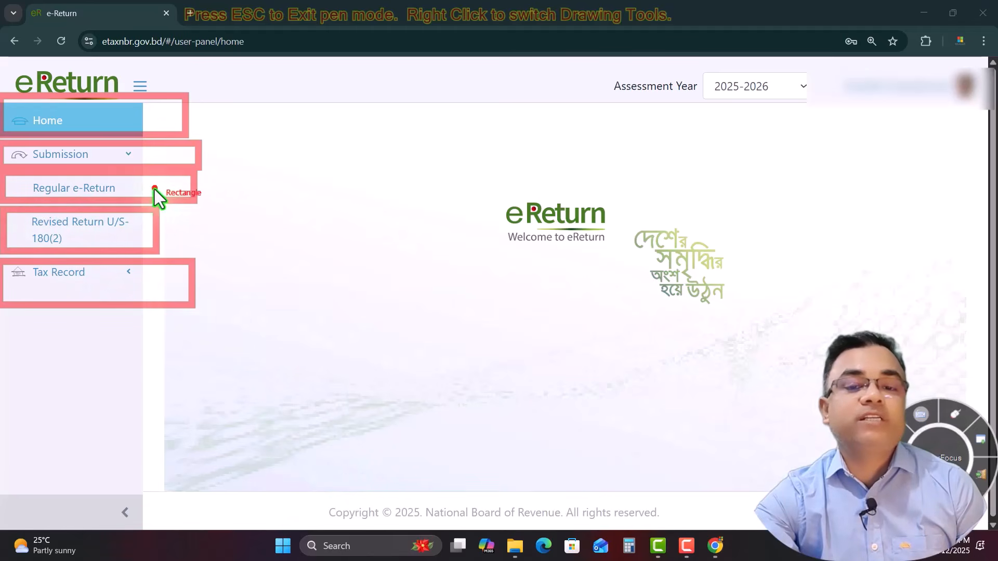
Open the Regular e-Return submission form.
{"action": "key", "text": "Escape"}
{"action": "left_click", "coordinate": [69, 197]}
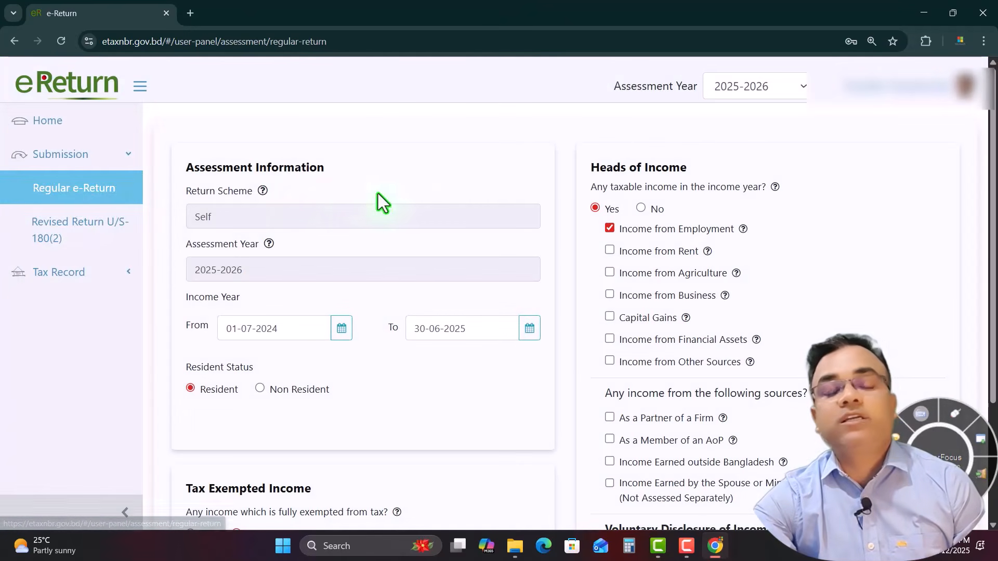
Review the Assessment Information section, covering the return scheme, assessment year, income year dates and resident status.
{"action": "left_click", "coordinate": [179, 172]}
{"action": "left_click_drag", "start_coordinate": [179, 171], "coordinate": [329, 177]}
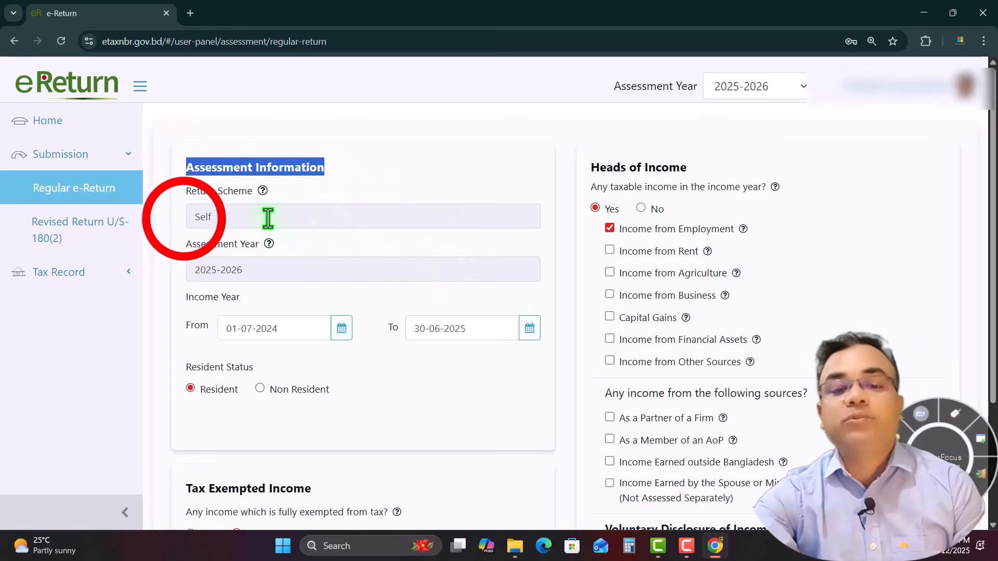
{"action": "left_click_drag", "start_coordinate": [184, 219], "coordinate": [259, 221]}
{"action": "left_click_drag", "start_coordinate": [179, 268], "coordinate": [263, 276]}
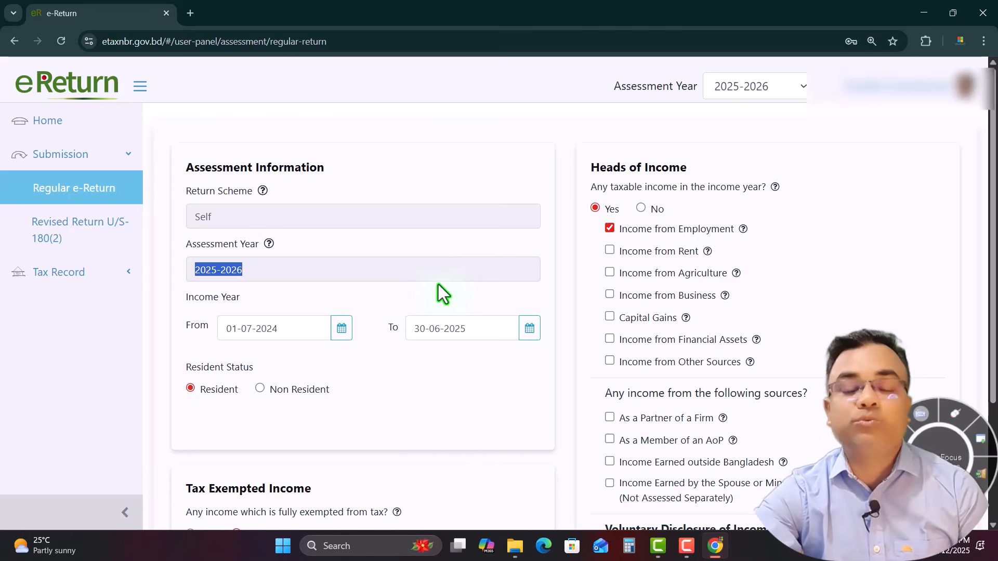
{"action": "left_click", "coordinate": [190, 323]}
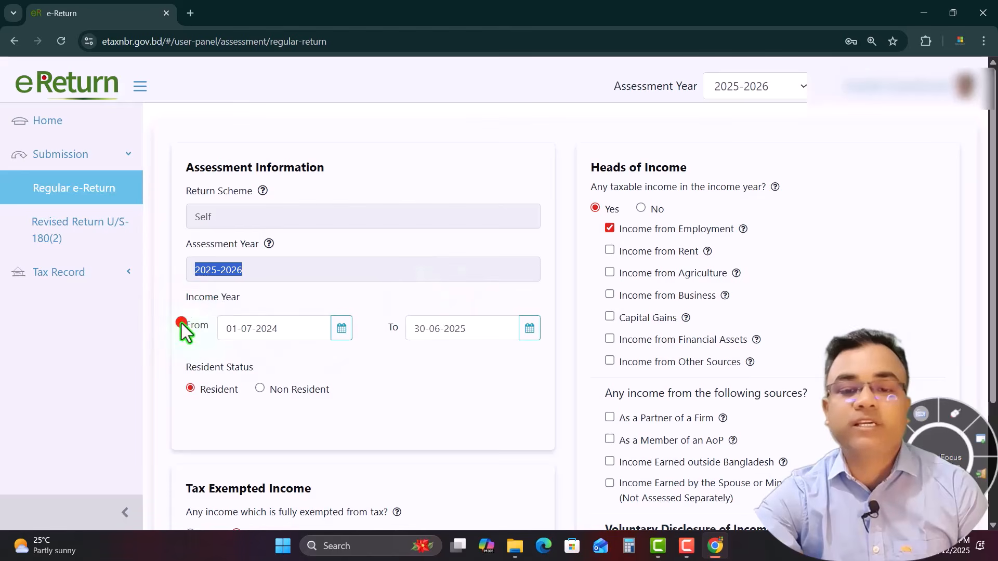
{"action": "left_click", "coordinate": [477, 389]}
{"action": "left_click_drag", "start_coordinate": [225, 326], "coordinate": [246, 327]}
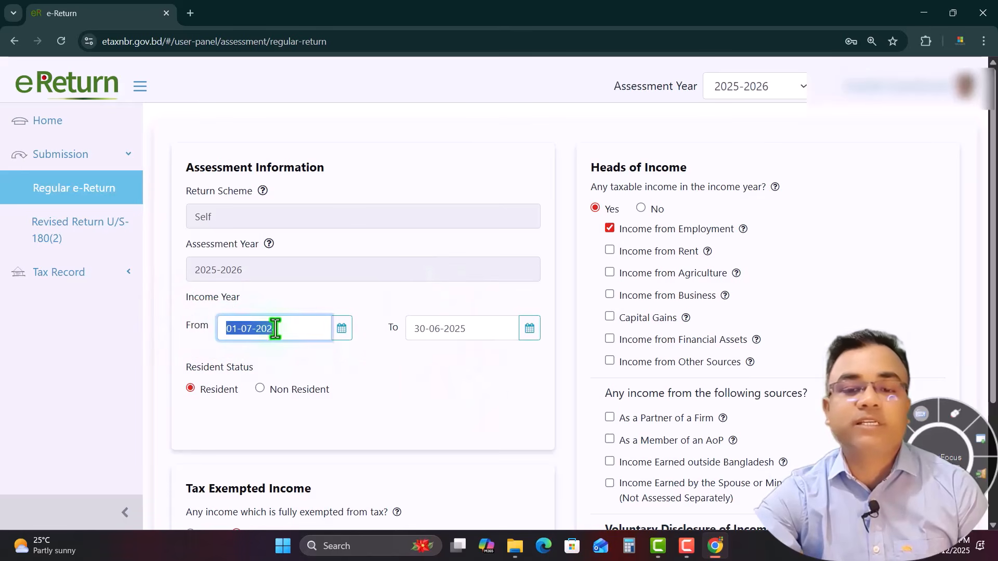
{"action": "left_click", "coordinate": [413, 329]}
{"action": "left_click_drag", "start_coordinate": [413, 329], "coordinate": [461, 330]}
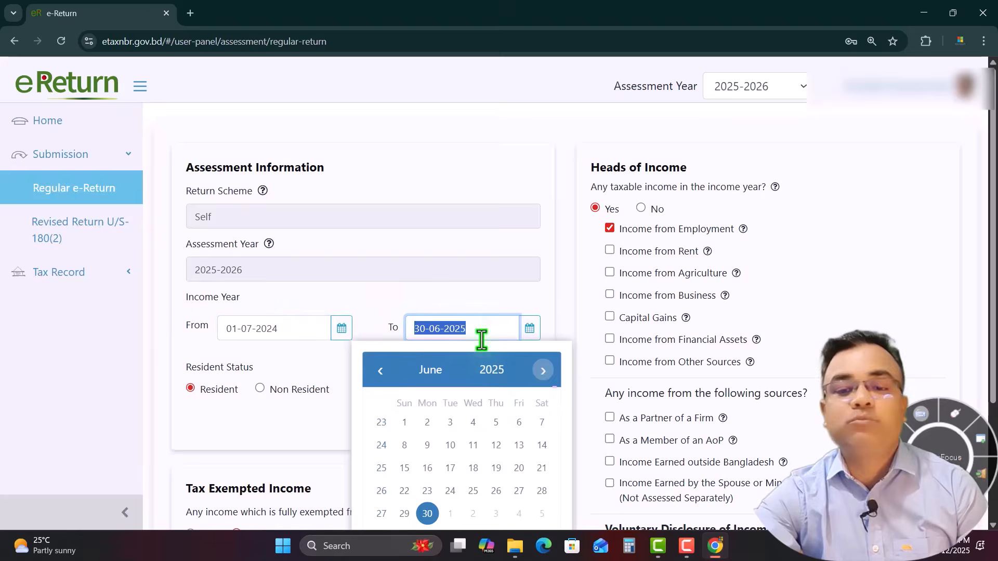
{"action": "left_click", "coordinate": [335, 357]}
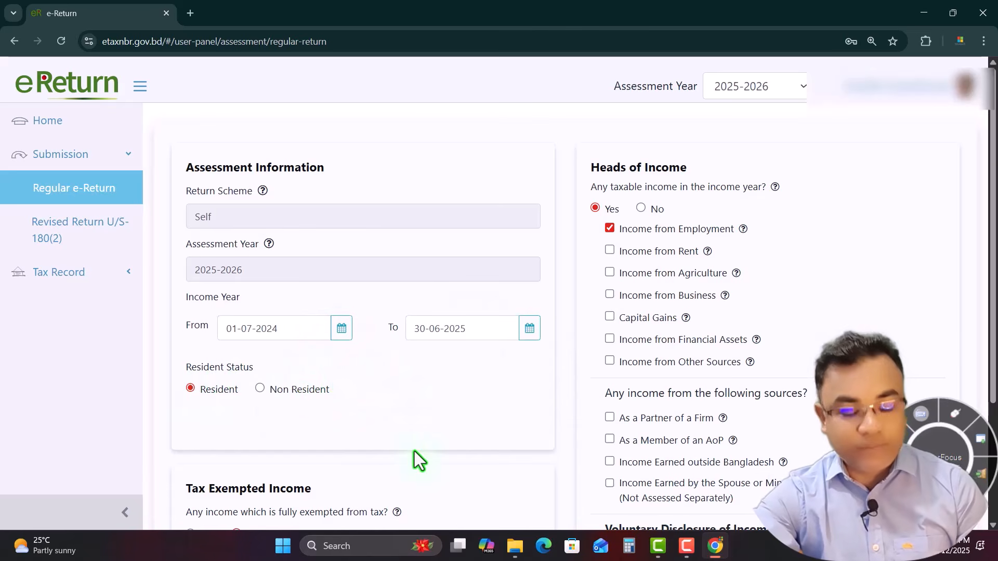
{"action": "left_click", "coordinate": [180, 394]}
{"action": "left_click_drag", "start_coordinate": [176, 386], "coordinate": [232, 395]}
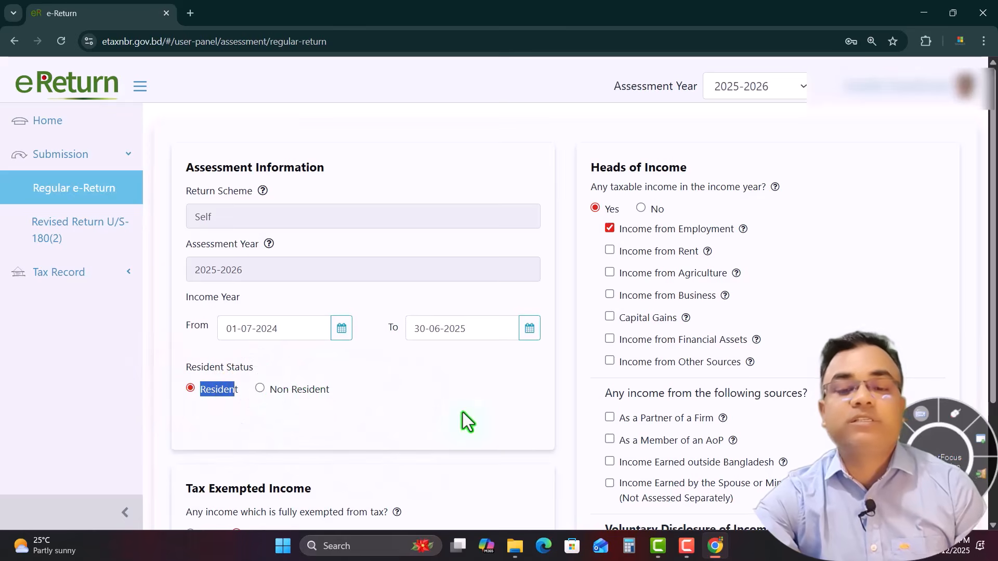
{"action": "left_click", "coordinate": [342, 408]}
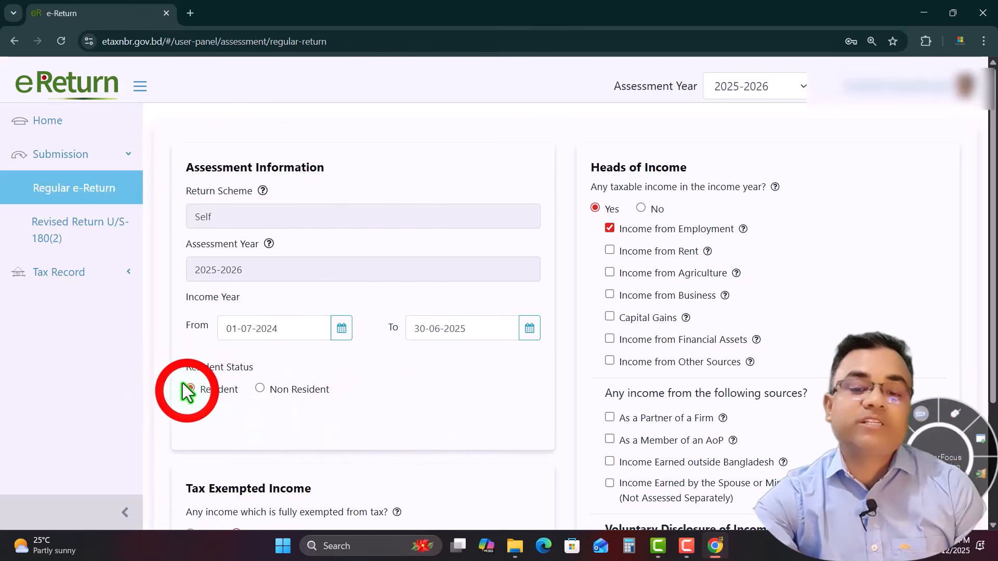
Switch the tax-exempted income answer to Yes and back to No, confirming removal of the exempted income data.
{"action": "scroll", "coordinate": [435, 408], "scroll_direction": "down", "scroll_amount": 3}
{"action": "left_click_drag", "start_coordinate": [185, 326], "coordinate": [333, 341]}
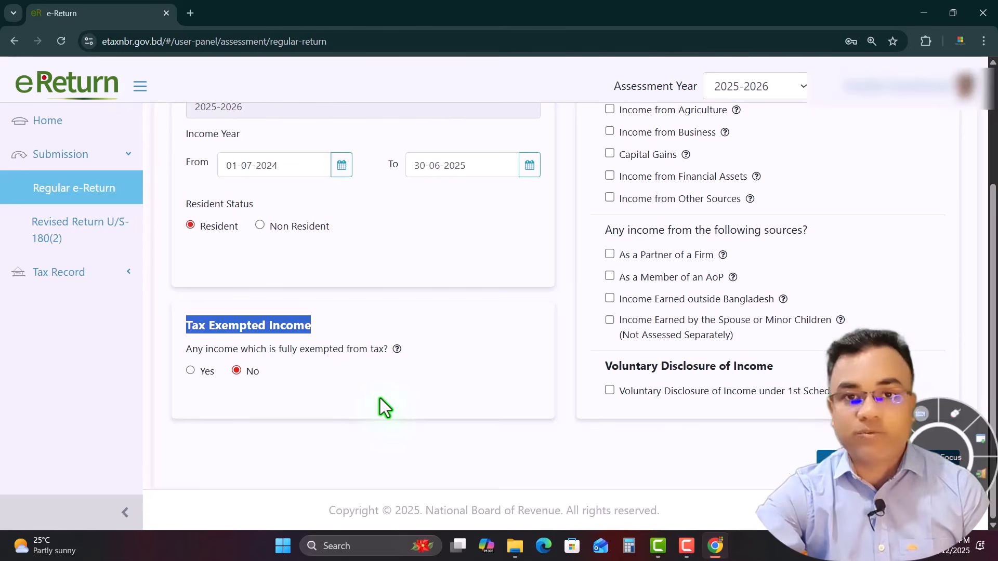
{"action": "left_click", "coordinate": [190, 370]}
{"action": "left_click", "coordinate": [190, 371]}
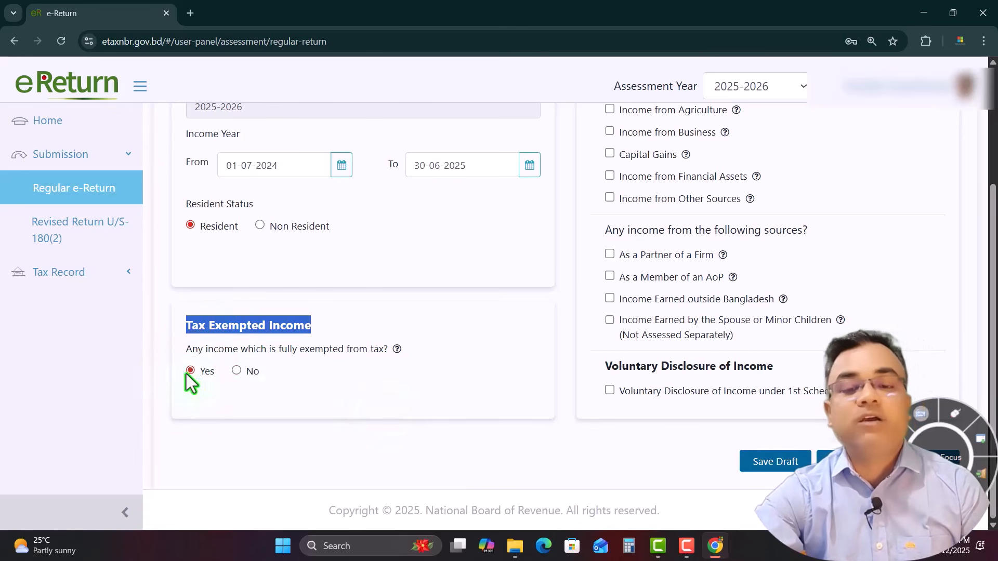
{"action": "left_click", "coordinate": [237, 371]}
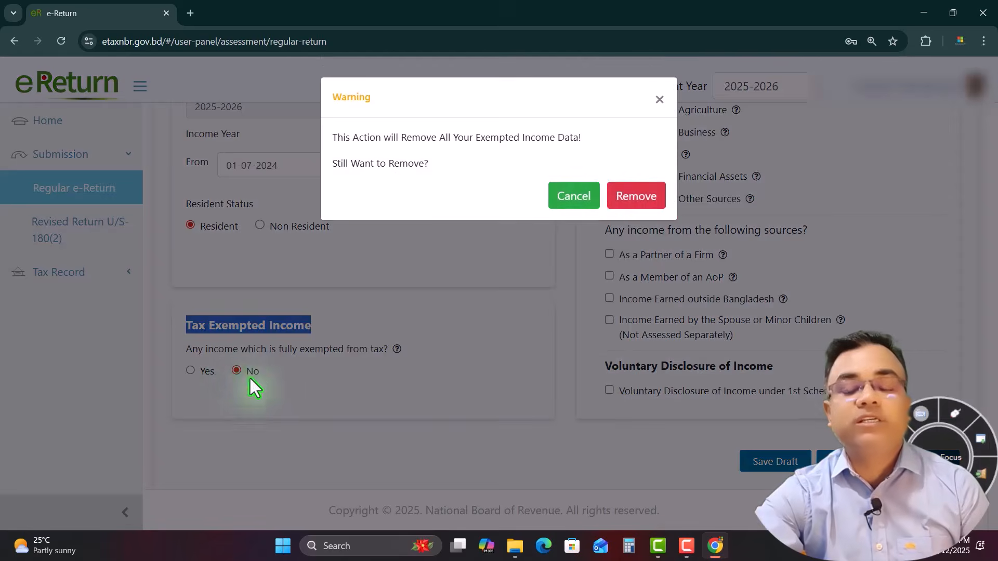
{"action": "left_click", "coordinate": [636, 196]}
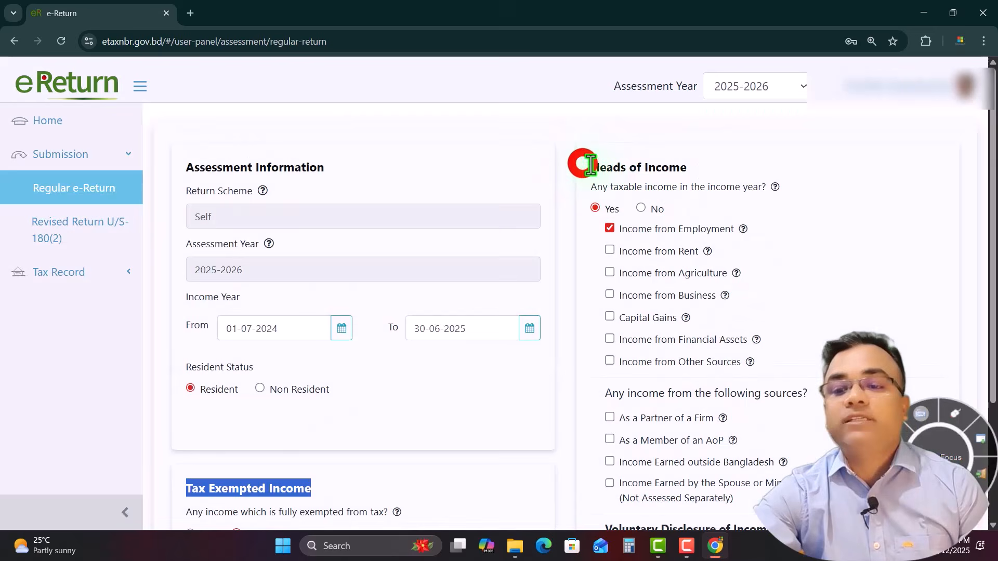
Review the Heads of Income options, from employment, rent, agriculture and business to capital gains, financial assets and other sources.
{"action": "left_click_drag", "start_coordinate": [590, 167], "coordinate": [717, 172]}
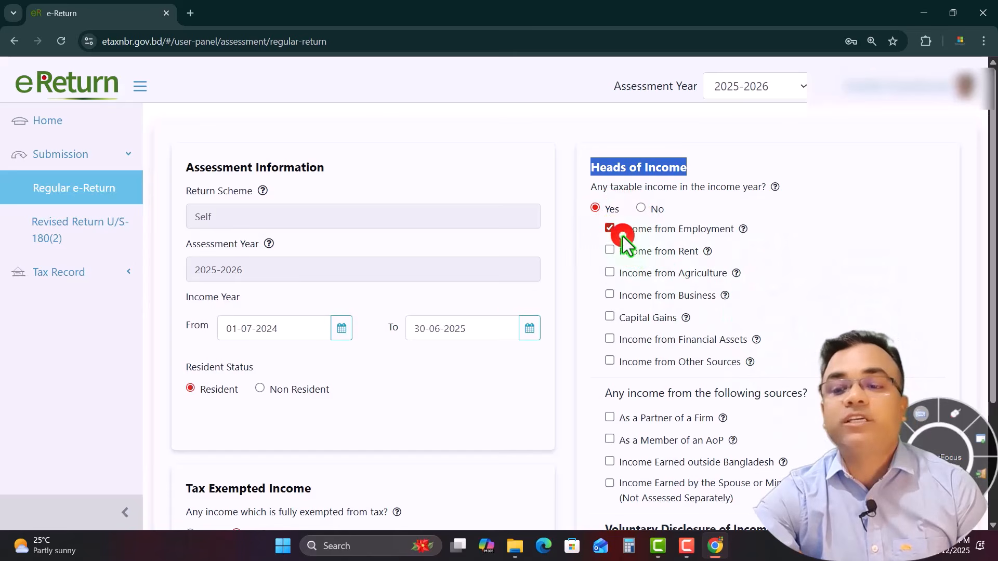
{"action": "left_click_drag", "start_coordinate": [620, 229], "coordinate": [727, 232]}
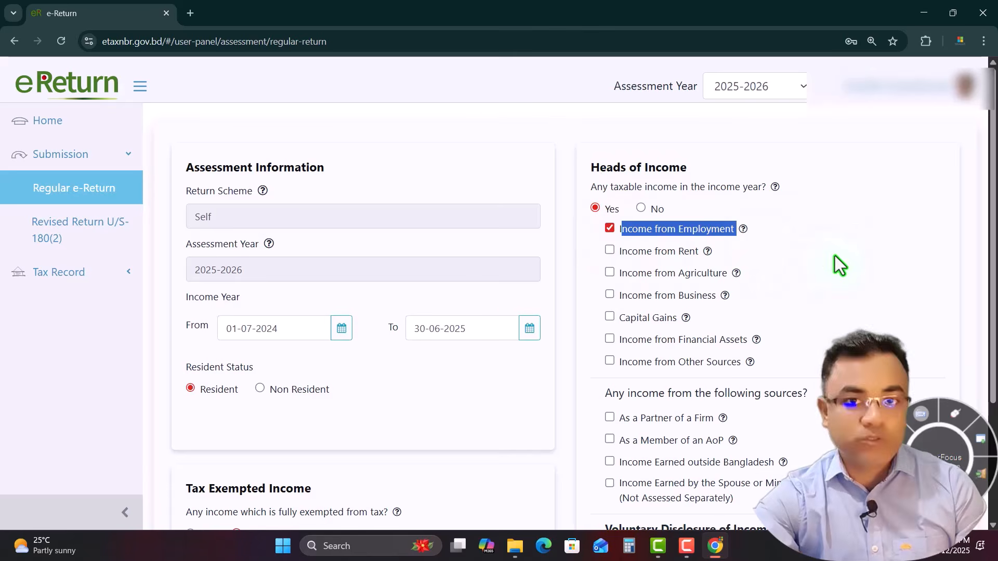
{"action": "scroll", "coordinate": [811, 260], "scroll_direction": "down", "scroll_amount": 1}
{"action": "left_click_drag", "start_coordinate": [619, 187], "coordinate": [717, 196]}
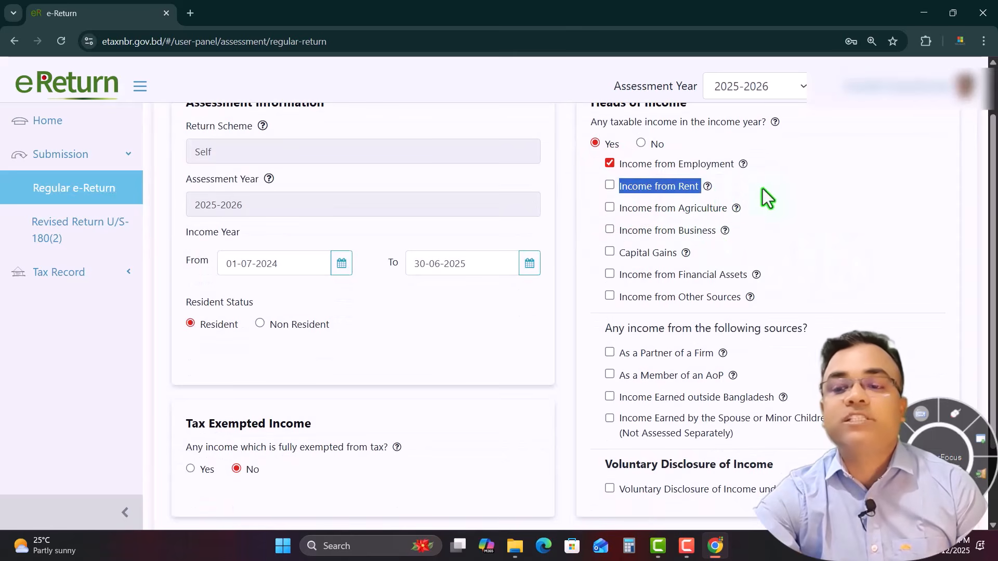
{"action": "left_click_drag", "start_coordinate": [618, 208], "coordinate": [715, 211]}
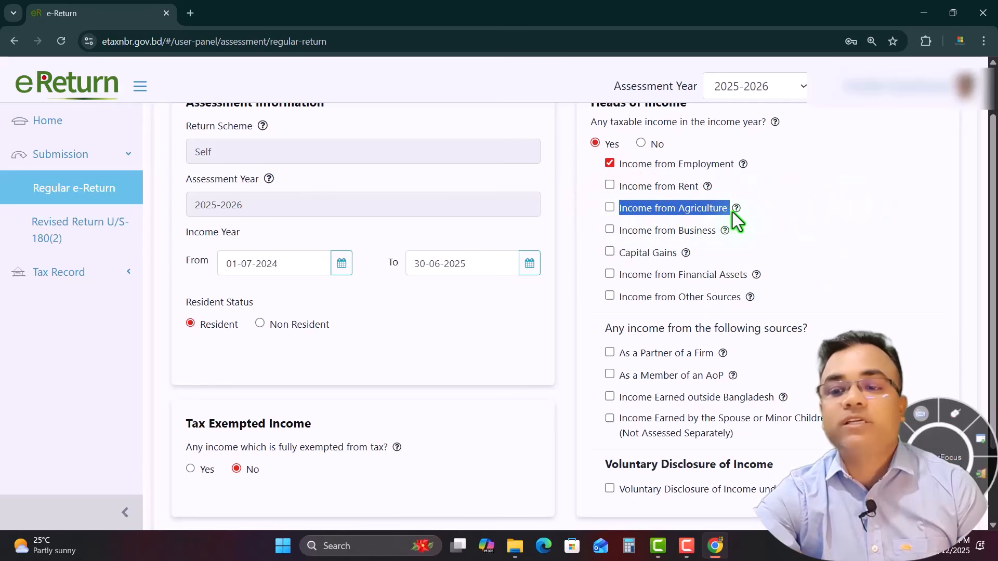
{"action": "left_click_drag", "start_coordinate": [614, 231], "coordinate": [660, 239]}
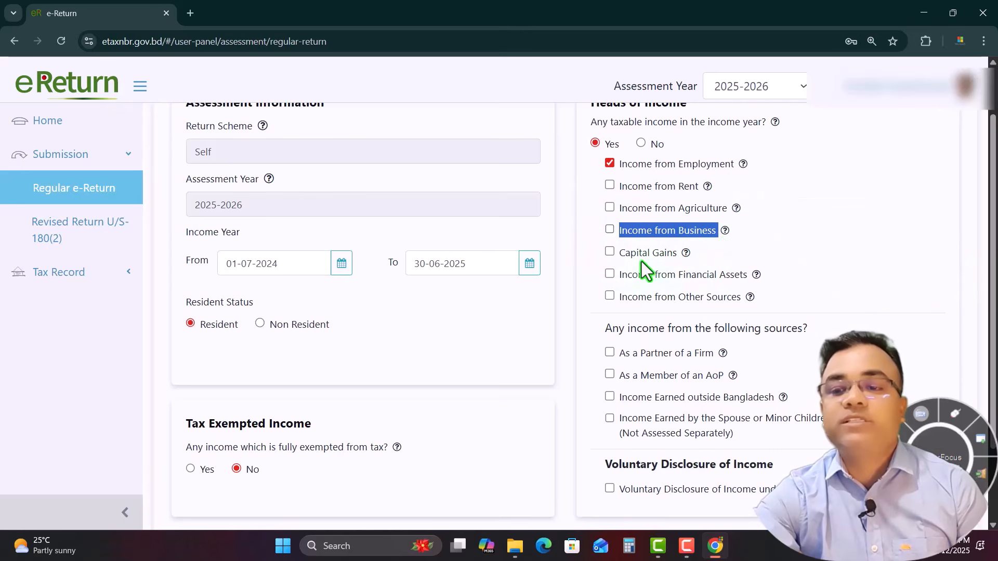
{"action": "left_click_drag", "start_coordinate": [617, 254], "coordinate": [692, 259]}
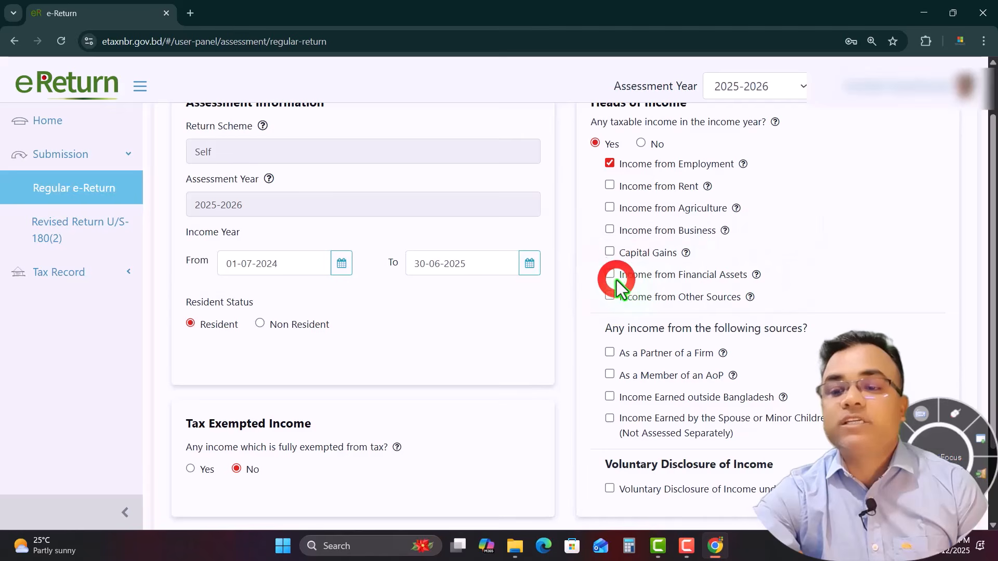
{"action": "left_click_drag", "start_coordinate": [736, 282], "coordinate": [755, 282]}
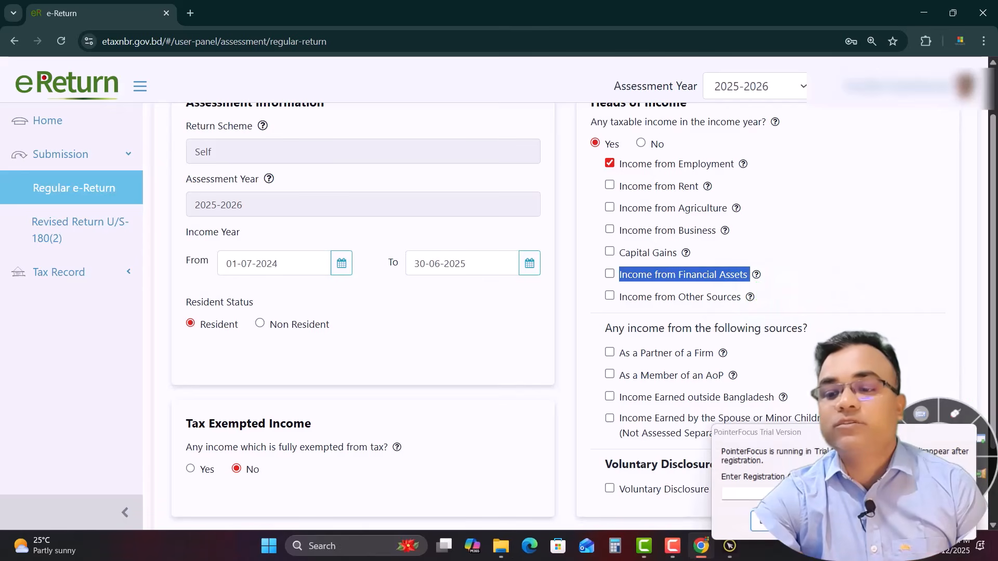
{"action": "left_click", "coordinate": [779, 521]}
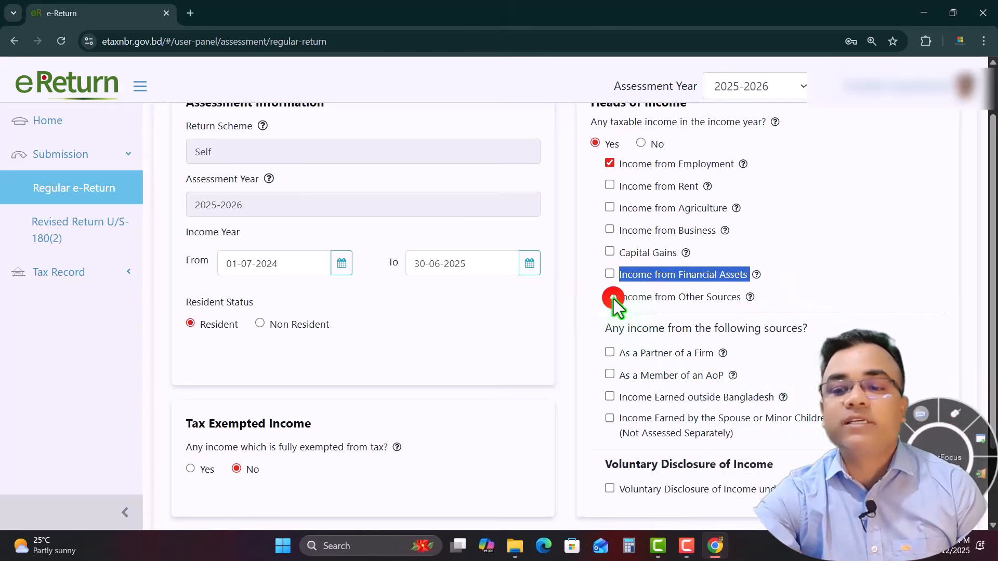
{"action": "left_click", "coordinate": [795, 297]}
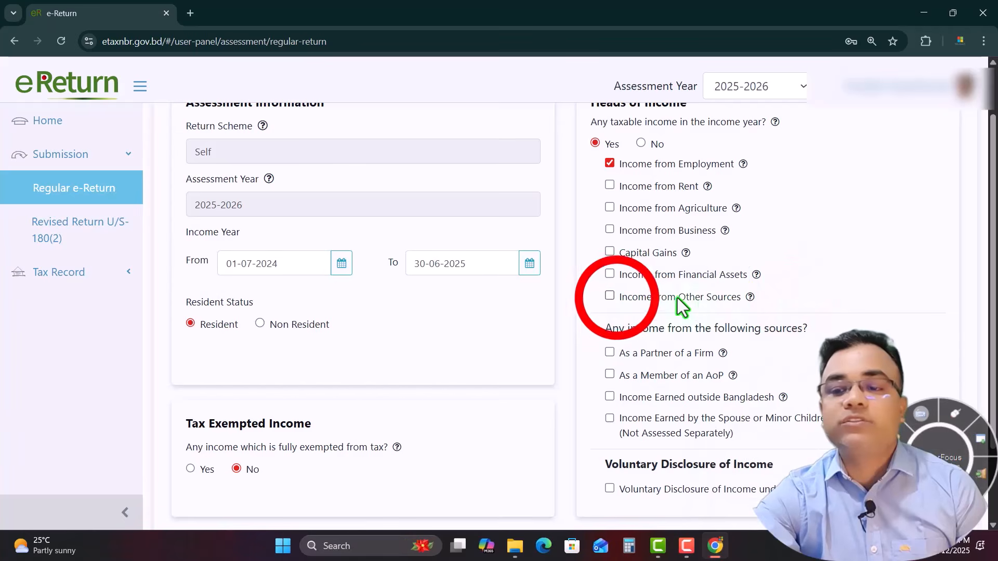
{"action": "left_click_drag", "start_coordinate": [622, 302], "coordinate": [779, 310]}
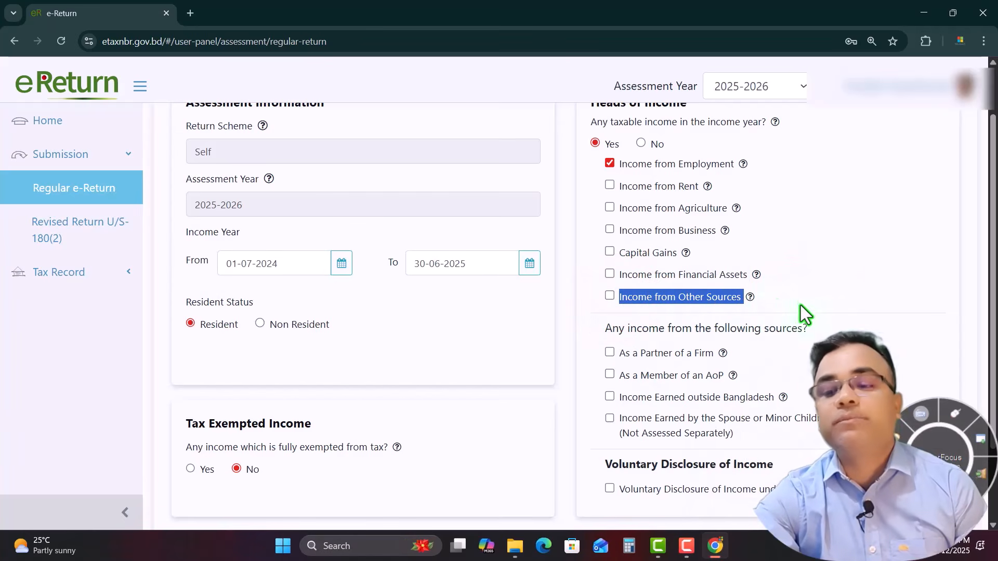
Keep Income from Employment as the only selected head of income, and save and continue to the Additional Information page.
{"action": "scroll", "coordinate": [830, 314], "scroll_direction": "up", "scroll_amount": 1}
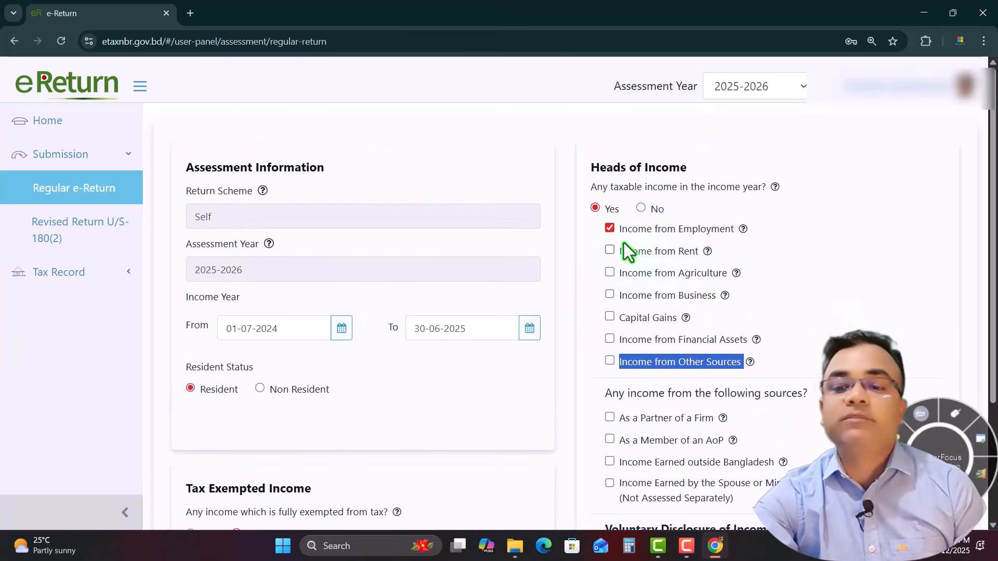
{"action": "left_click", "coordinate": [660, 231]}
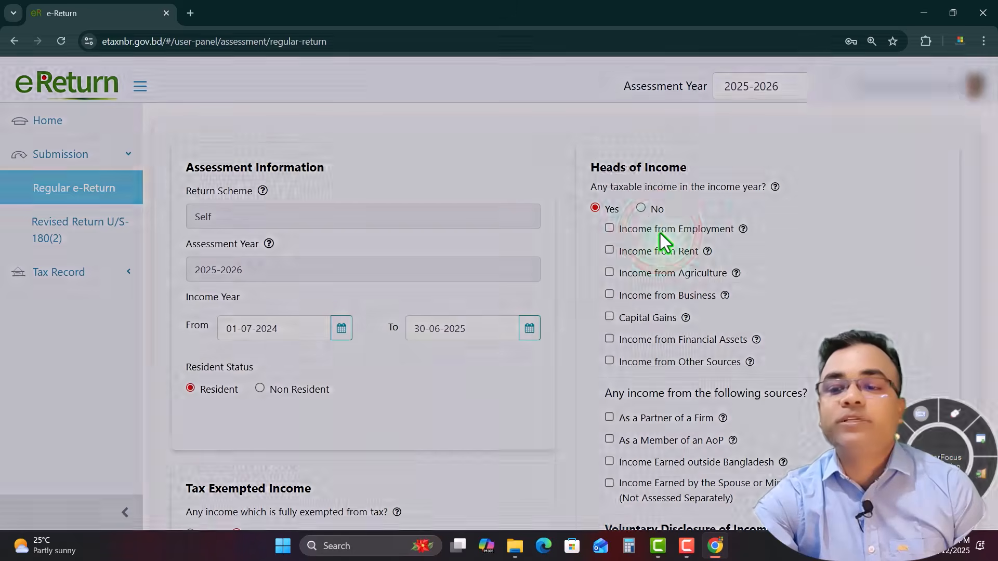
{"action": "left_click", "coordinate": [572, 196]}
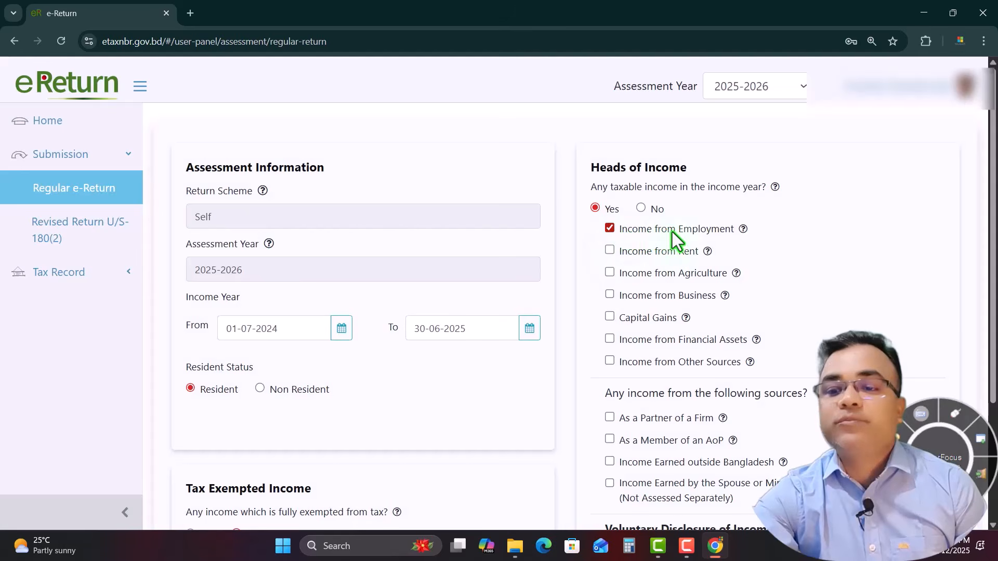
{"action": "scroll", "coordinate": [780, 270], "scroll_direction": "down", "scroll_amount": 3}
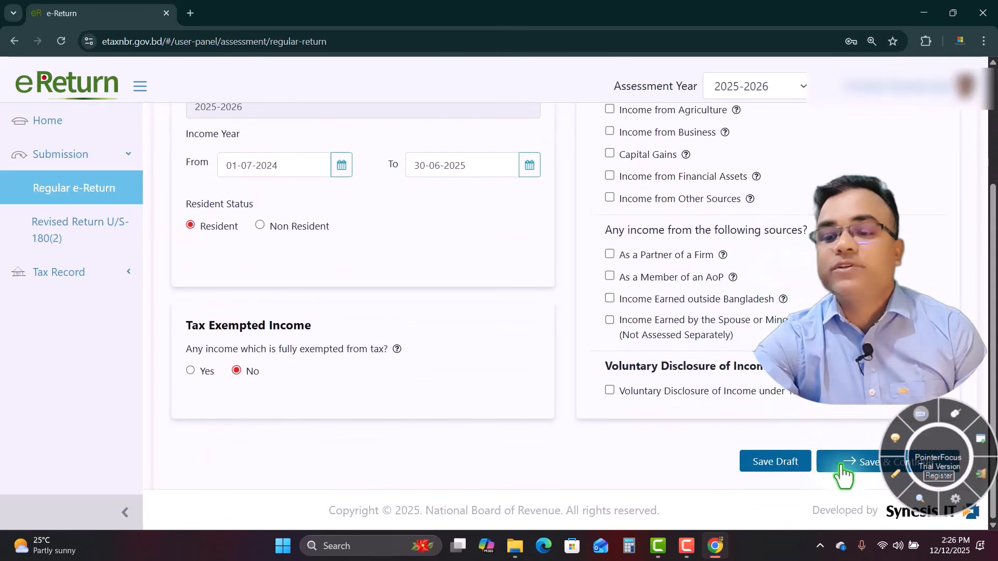
{"action": "scroll", "coordinate": [840, 483], "scroll_direction": "up", "scroll_amount": 1}
{"action": "left_click", "coordinate": [847, 523]}
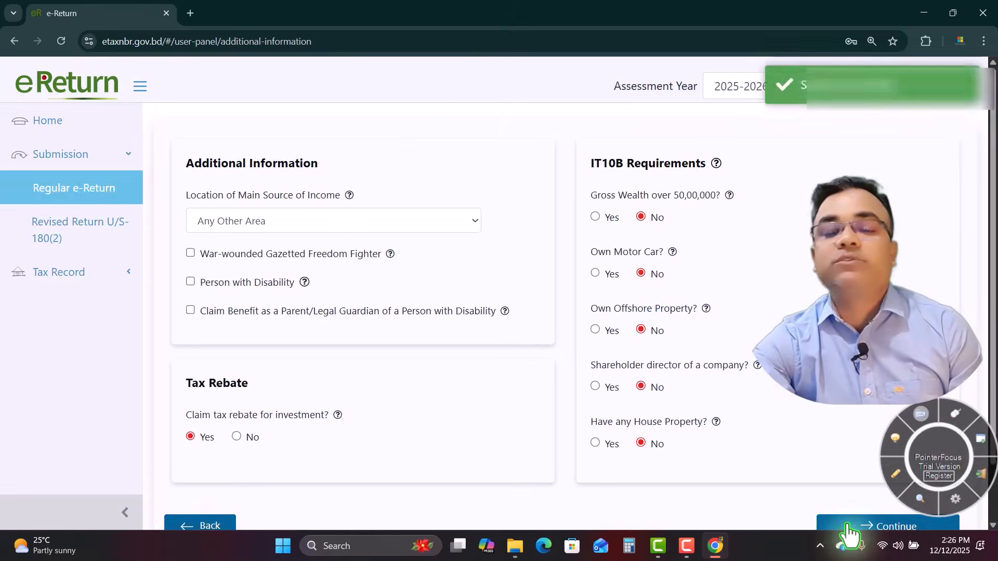
Set the location of the main source of income to Any Other Area and answer Yes to claiming a tax rebate for investment.
{"action": "key", "text": "F11"}
{"action": "left_click_drag", "start_coordinate": [178, 116], "coordinate": [346, 117]}
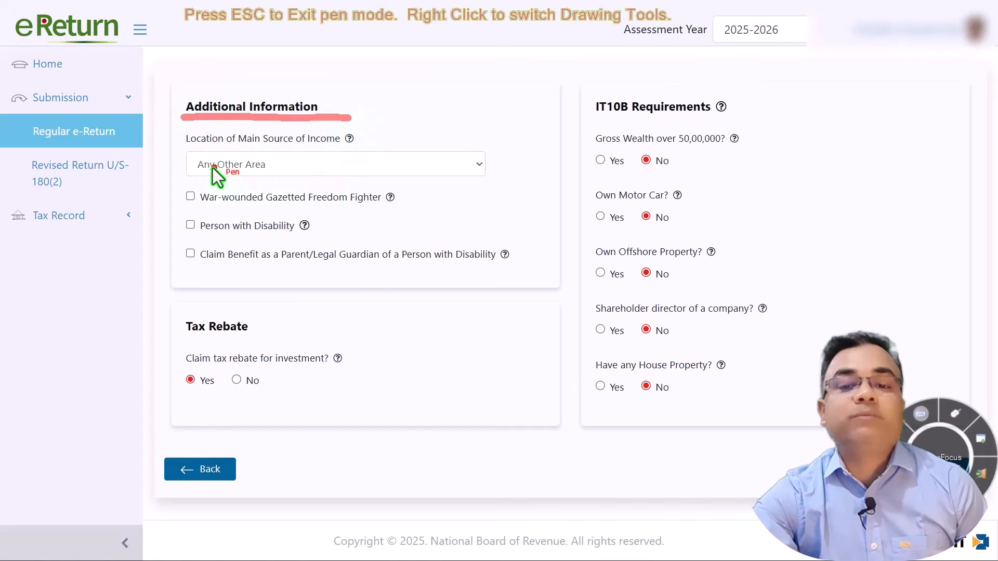
{"action": "left_click", "coordinate": [183, 175]}
{"action": "left_click_drag", "start_coordinate": [182, 175], "coordinate": [268, 175]}
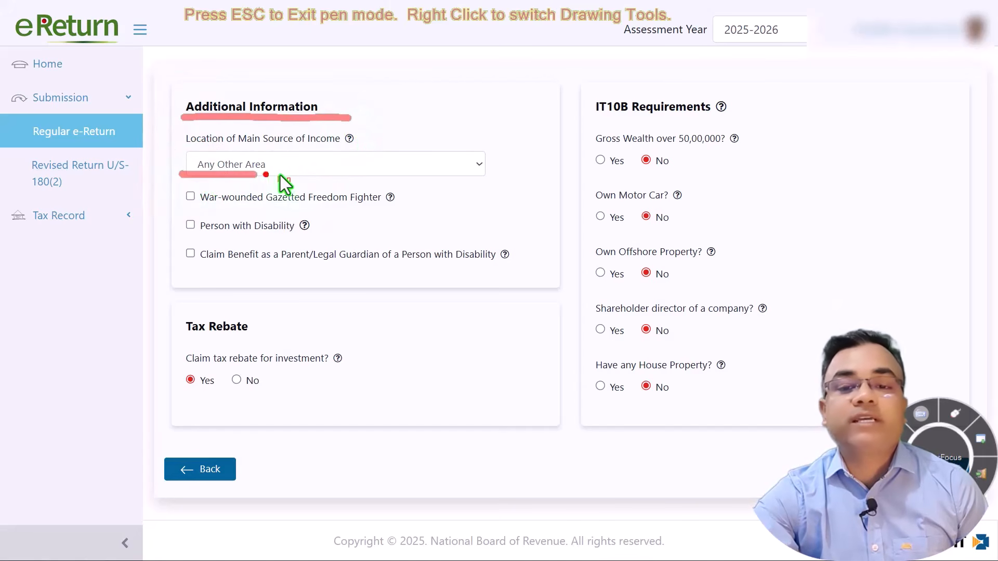
{"action": "key", "text": "Escape"}
{"action": "left_click", "coordinate": [224, 164]}
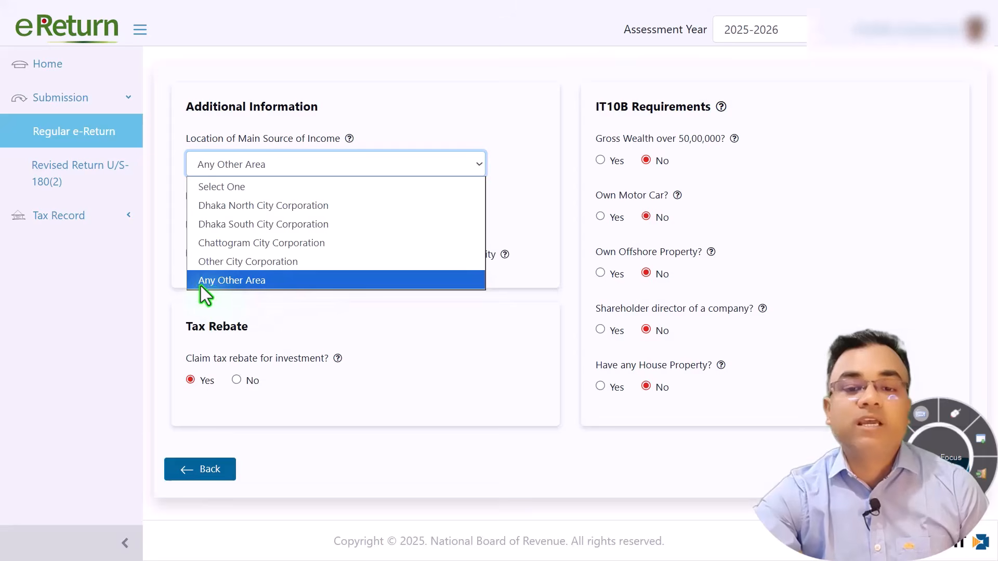
{"action": "left_click", "coordinate": [255, 283]}
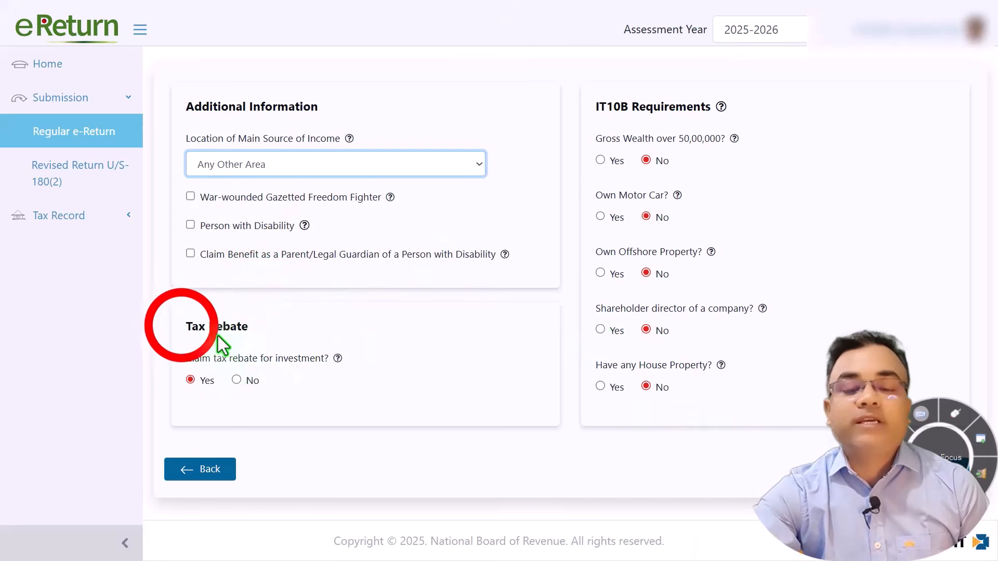
{"action": "left_click_drag", "start_coordinate": [183, 326], "coordinate": [257, 327]}
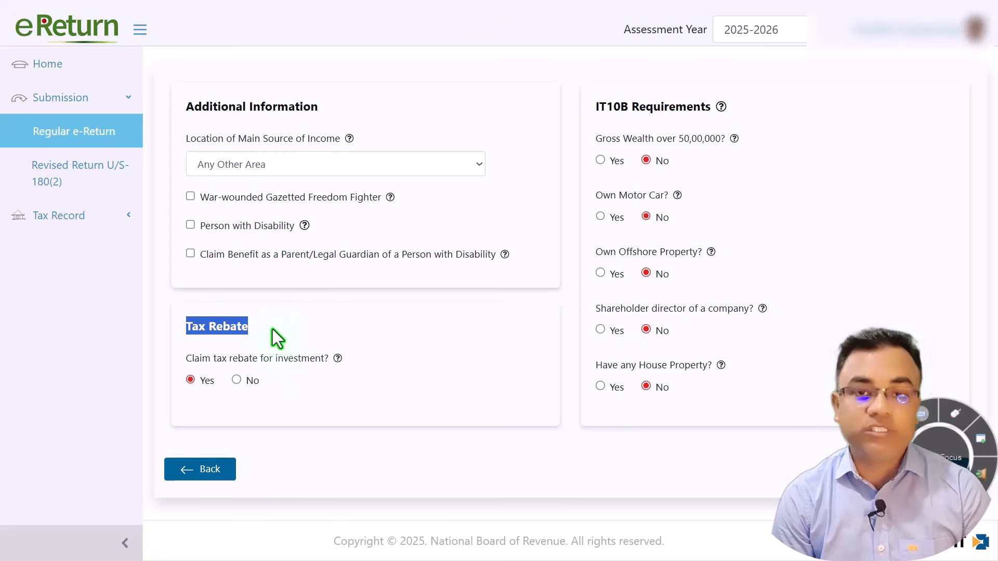
{"action": "left_click", "coordinate": [189, 380]}
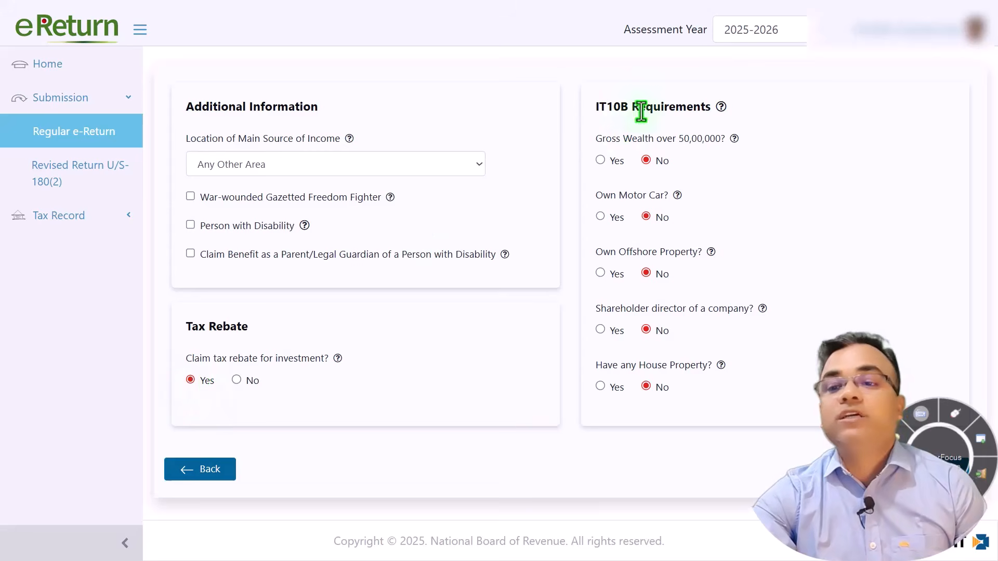
Answer No to the IT10B questions on gross wealth over 50,00,000 and owning a motor car.
{"action": "left_click", "coordinate": [617, 117]}
{"action": "left_click_drag", "start_coordinate": [592, 110], "coordinate": [721, 109]}
{"action": "left_click", "coordinate": [764, 158]}
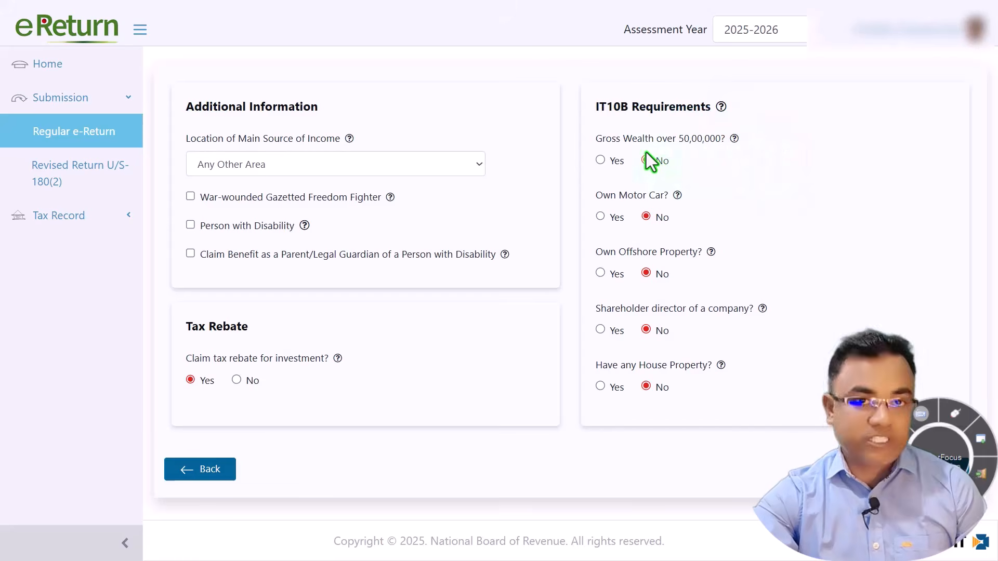
{"action": "left_click", "coordinate": [600, 160]}
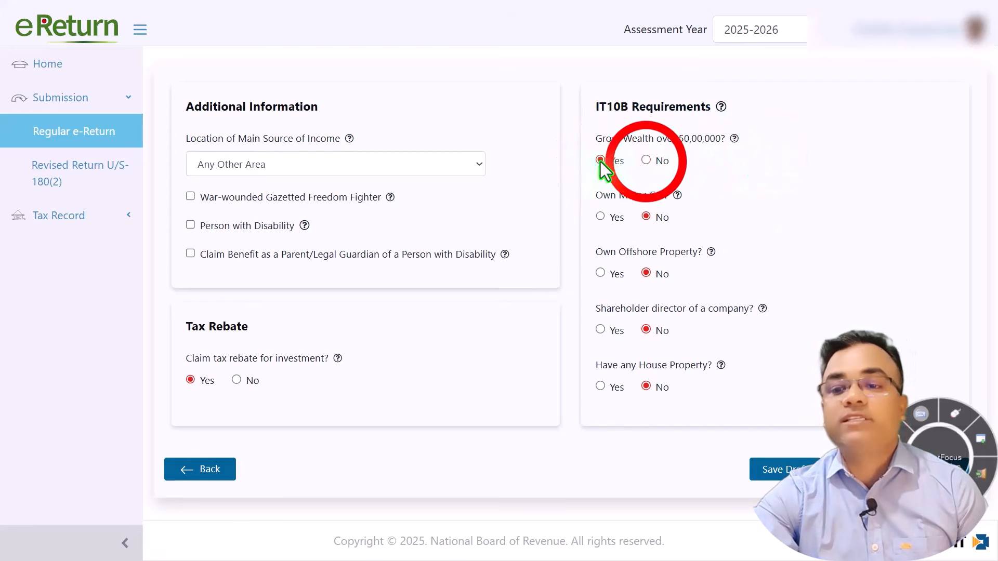
{"action": "left_click", "coordinate": [646, 161]}
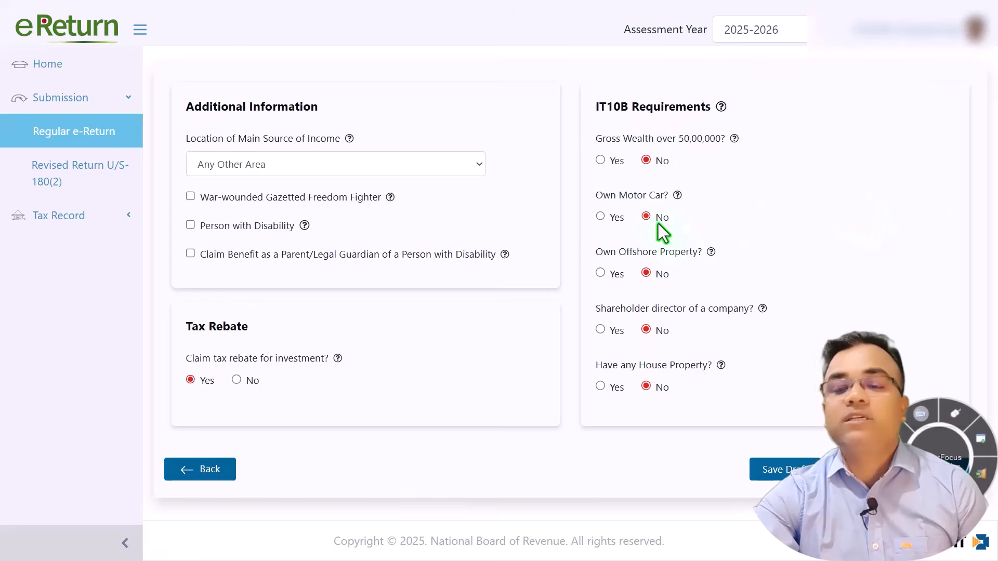
{"action": "mouse_move", "coordinate": [678, 196]}
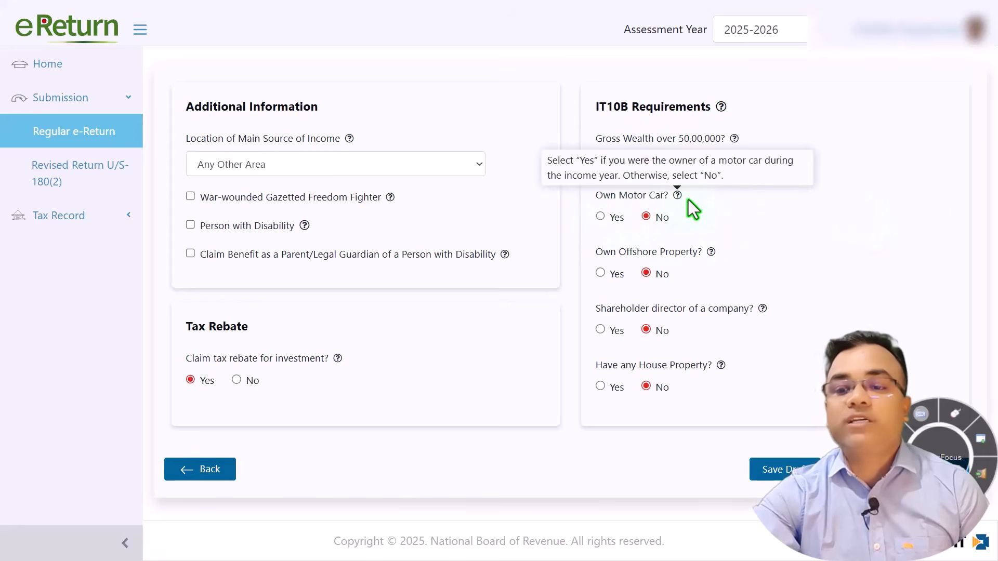
{"action": "left_click", "coordinate": [601, 217]}
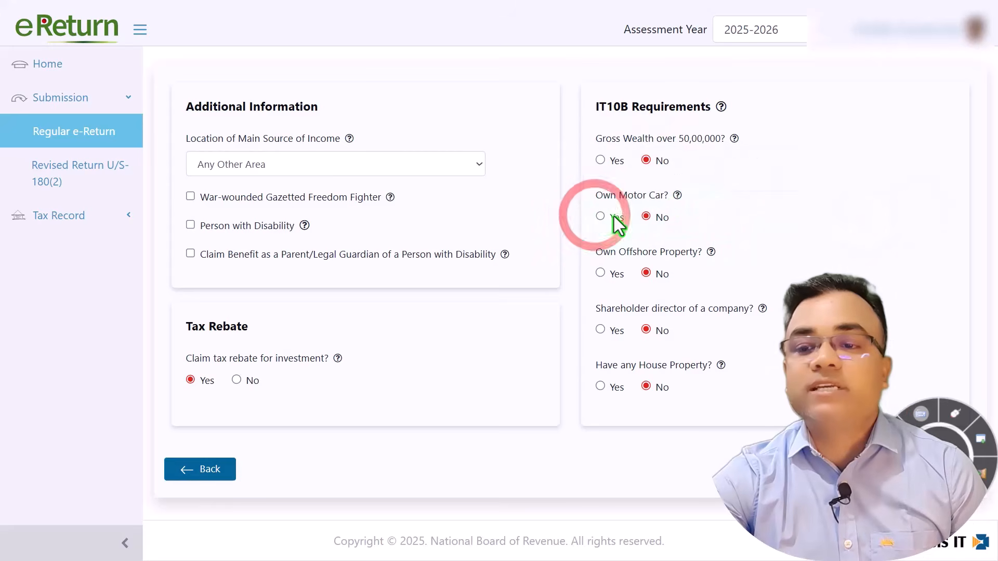
Answer No to the offshore property, company shareholder director and house property questions, and continue to the Income Details page.
{"action": "left_click", "coordinate": [600, 273]}
{"action": "left_click", "coordinate": [647, 273]}
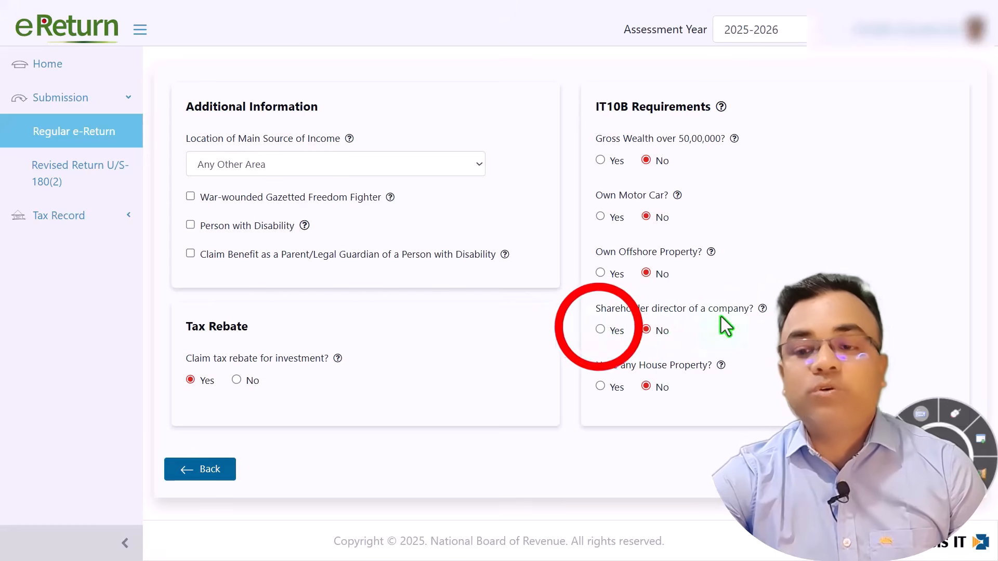
{"action": "left_click", "coordinate": [601, 330]}
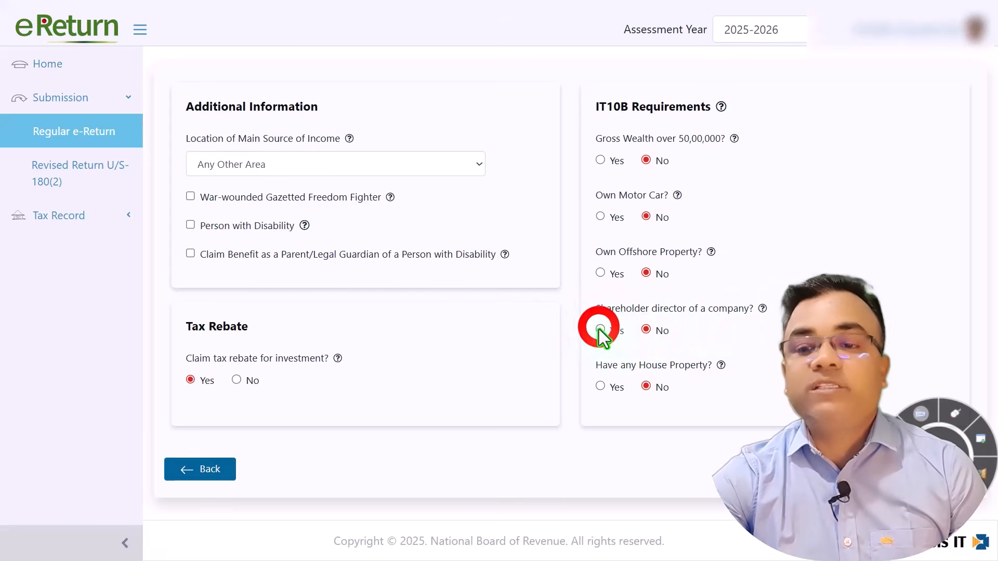
{"action": "left_click", "coordinate": [645, 329]}
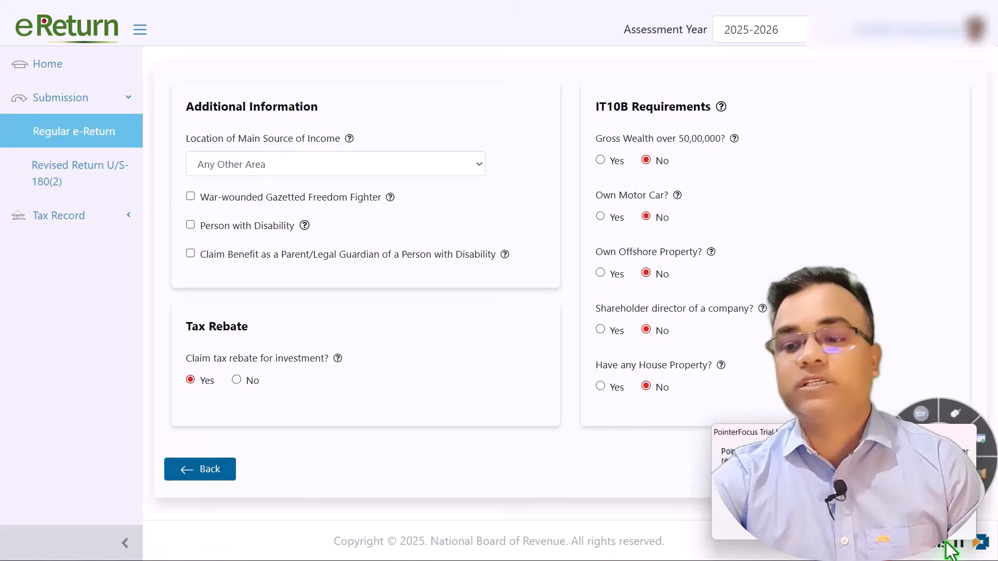
{"action": "left_click", "coordinate": [646, 385]}
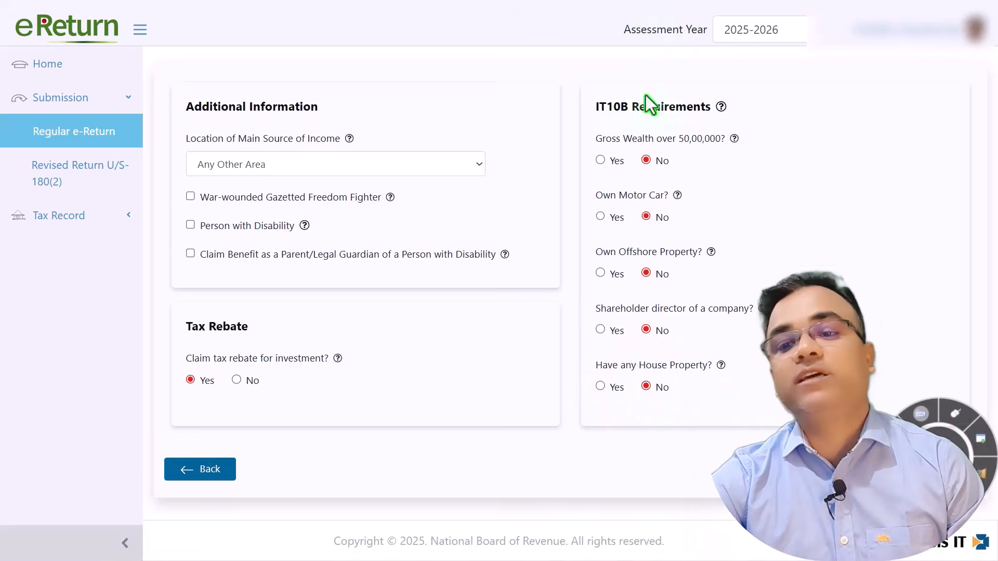
{"action": "left_click", "coordinate": [869, 474]}
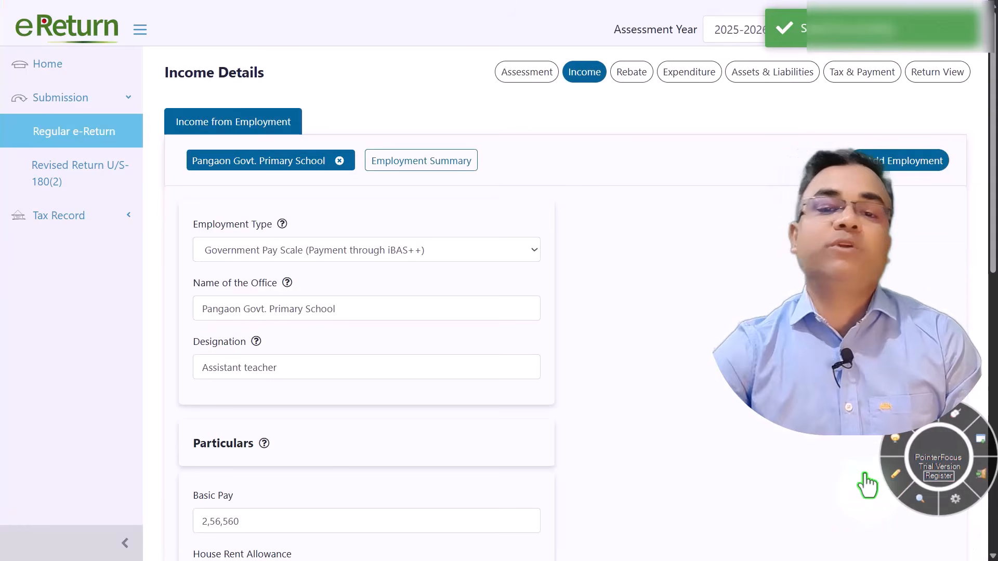
Set the employment type to Government Pay Scale (Payment through iBAS++) and check the Name of the Office field.
{"action": "scroll", "coordinate": [160, 81], "scroll_direction": "down", "scroll_amount": 1}
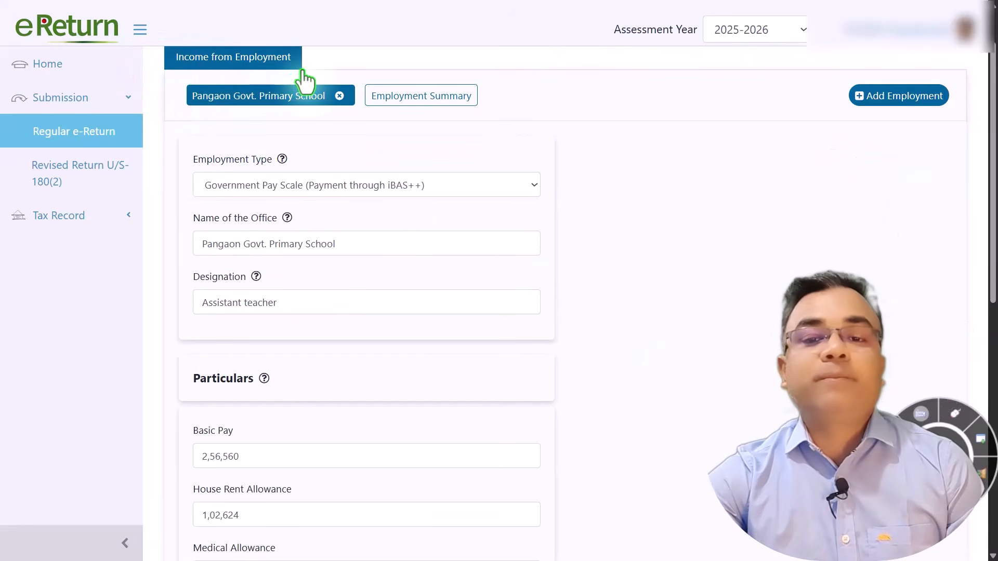
{"action": "left_click", "coordinate": [273, 185]}
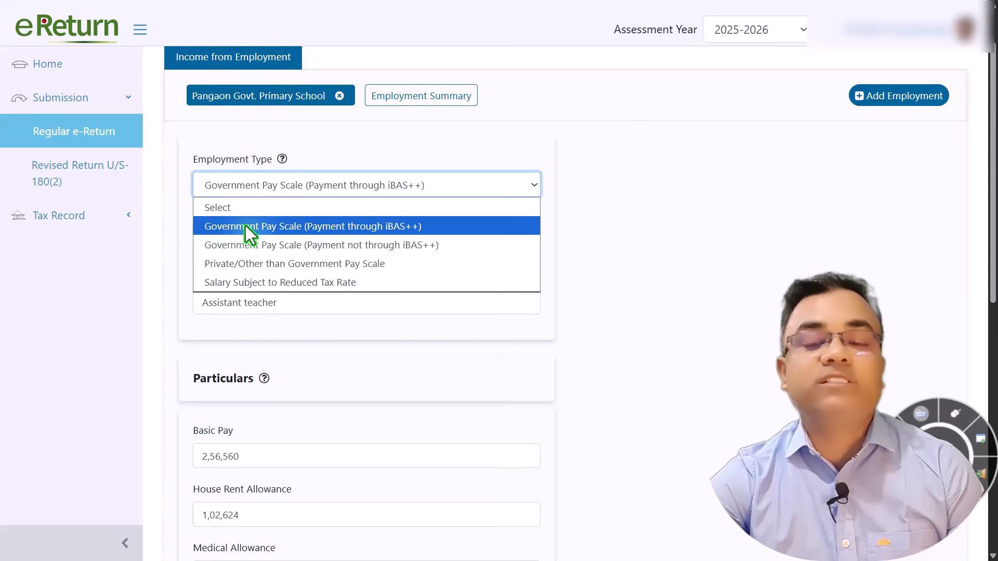
{"action": "left_click", "coordinate": [324, 225]}
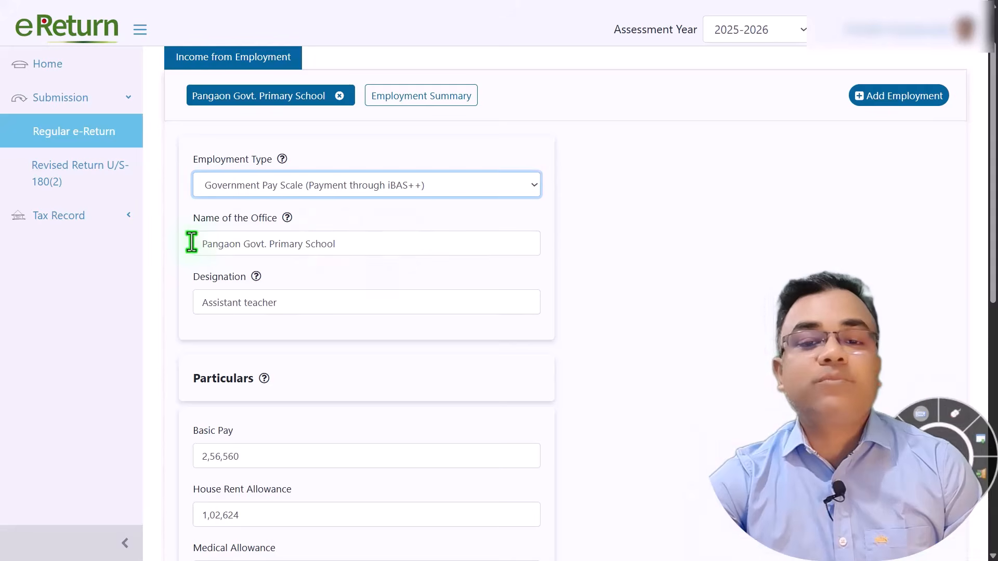
{"action": "left_click_drag", "start_coordinate": [194, 221], "coordinate": [296, 221]}
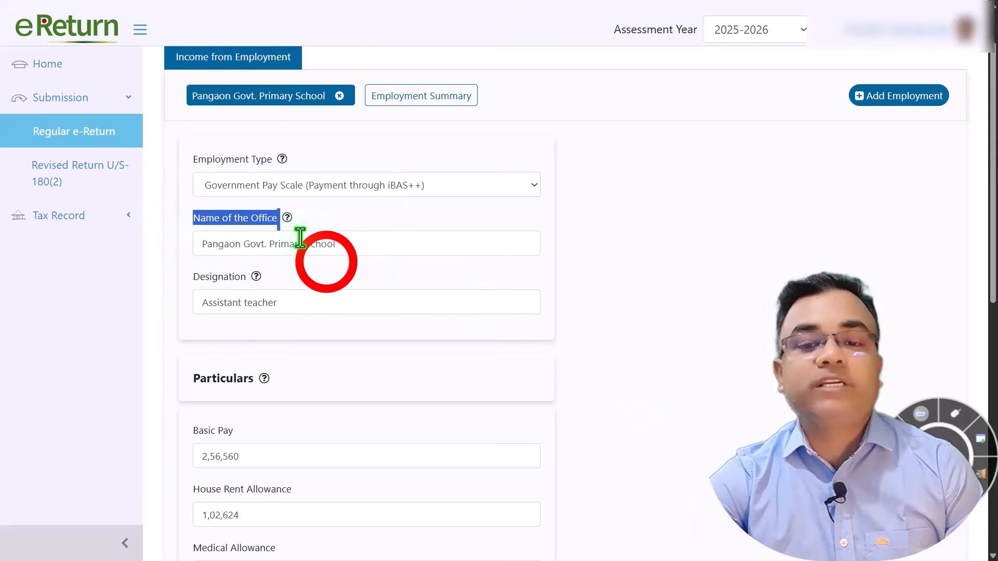
Check the Name of the Office and Designation entries in the employment details.
{"action": "left_click", "coordinate": [178, 241]}
{"action": "left_click_drag", "start_coordinate": [192, 240], "coordinate": [367, 240]}
{"action": "left_click", "coordinate": [370, 268]}
{"action": "left_click", "coordinate": [191, 302]}
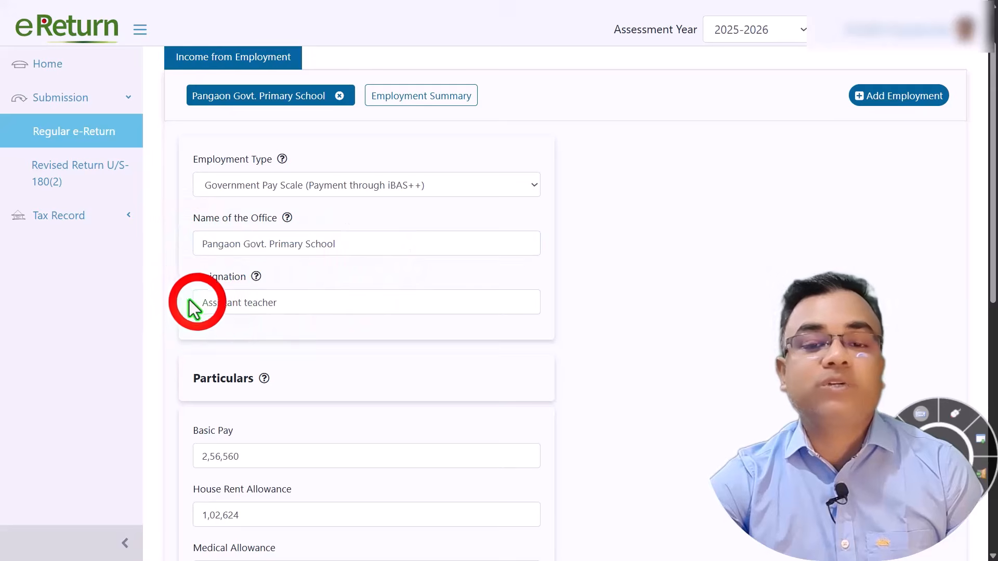
{"action": "left_click_drag", "start_coordinate": [197, 304], "coordinate": [479, 335]}
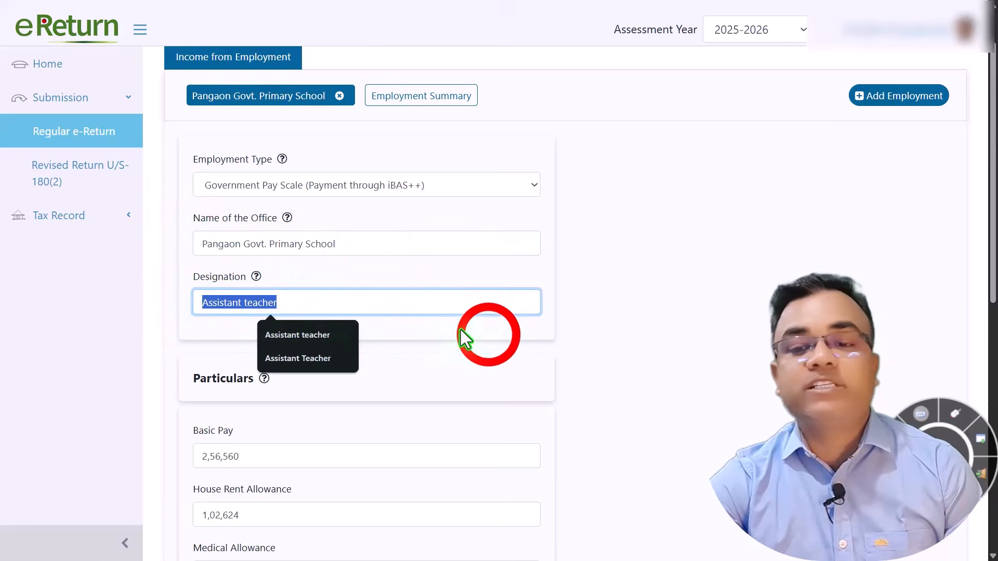
{"action": "left_click", "coordinate": [488, 336]}
Review the Basic Pay, House Rent, Medical and Bangla New Year Allowance amounts under Particulars.
{"action": "scroll", "coordinate": [498, 350], "scroll_direction": "down", "scroll_amount": 5}
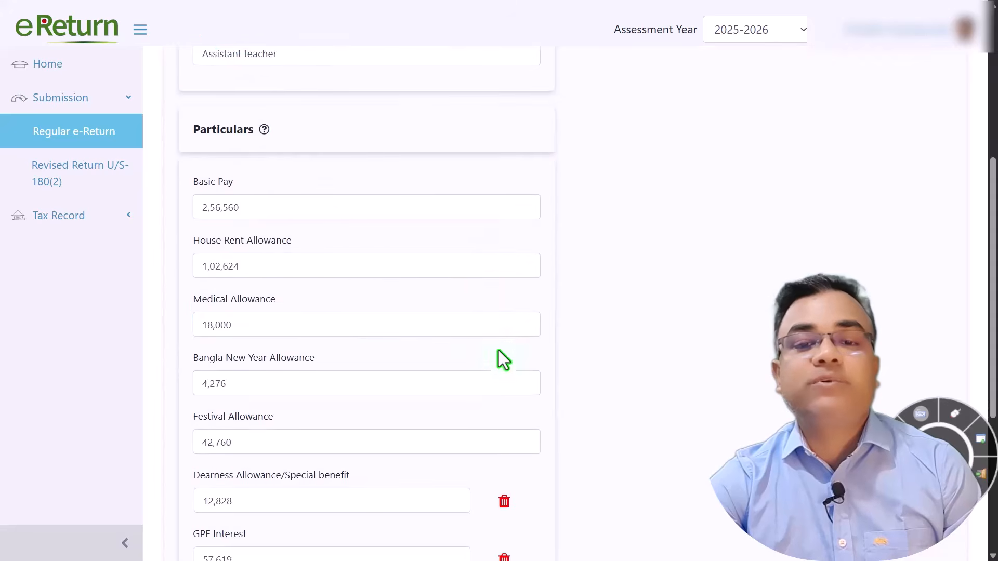
{"action": "left_click_drag", "start_coordinate": [198, 121], "coordinate": [307, 126]}
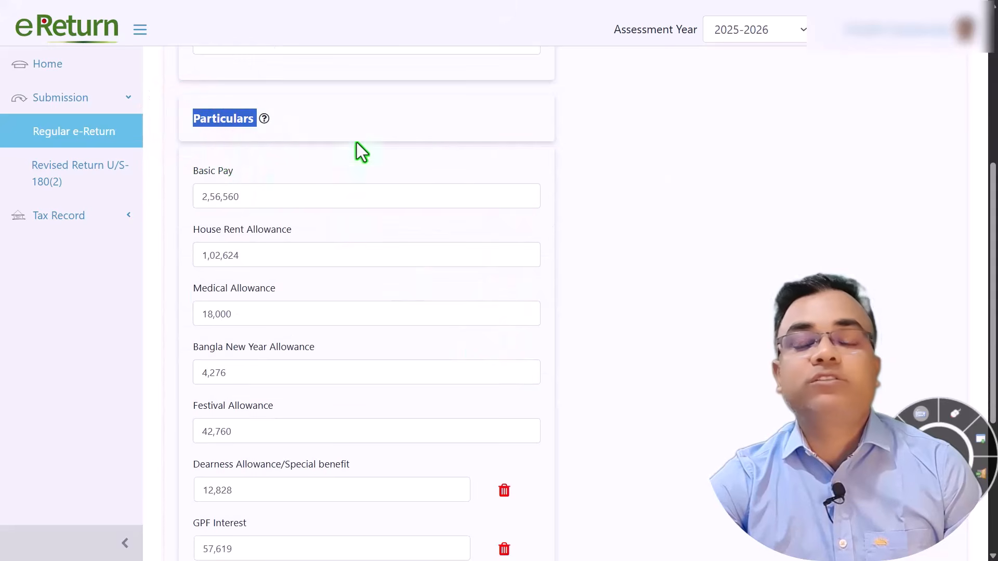
{"action": "scroll", "coordinate": [586, 218], "scroll_direction": "down", "scroll_amount": 1}
{"action": "left_click_drag", "start_coordinate": [193, 106], "coordinate": [173, 129]}
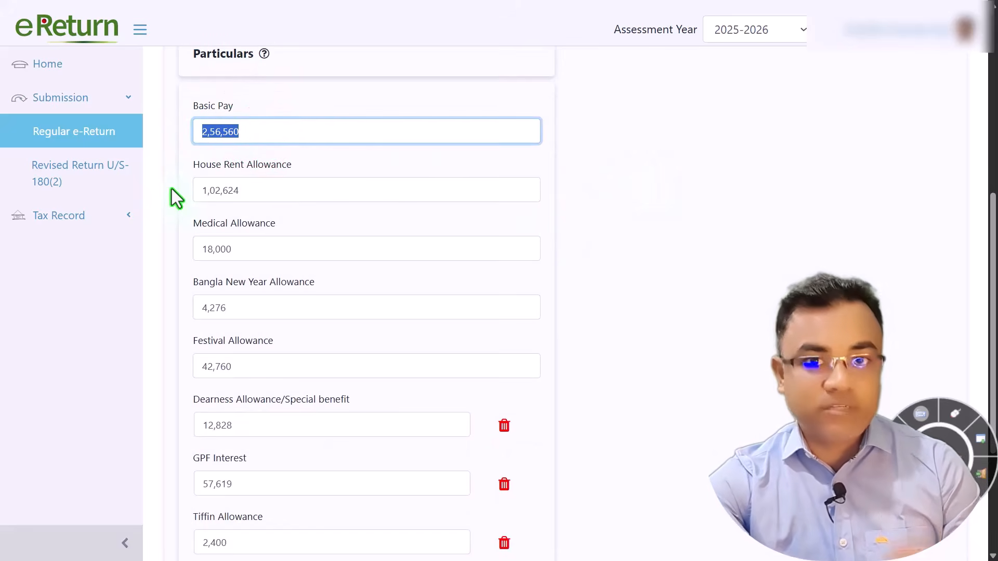
{"action": "left_click_drag", "start_coordinate": [249, 128], "coordinate": [211, 164]}
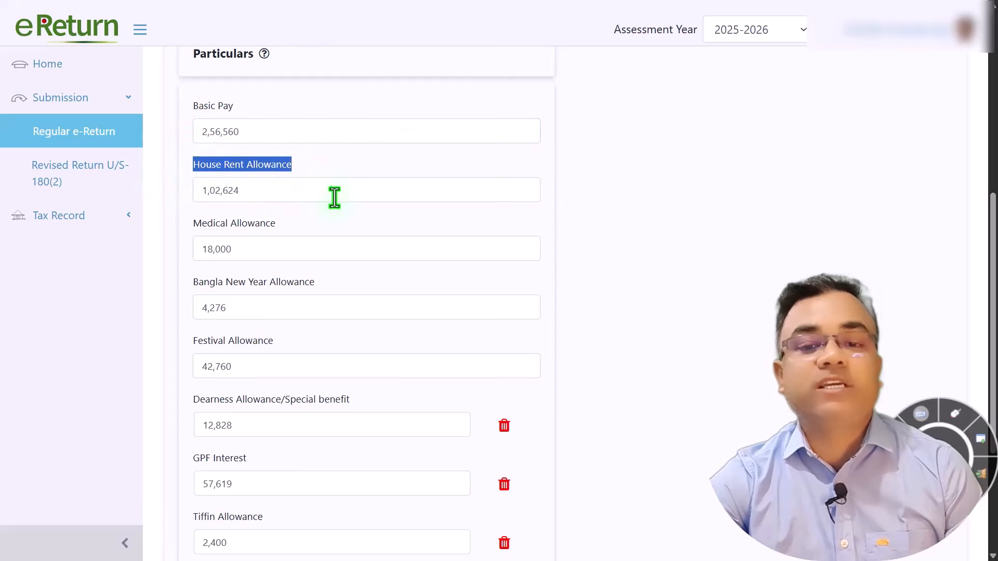
{"action": "left_click", "coordinate": [253, 191]}
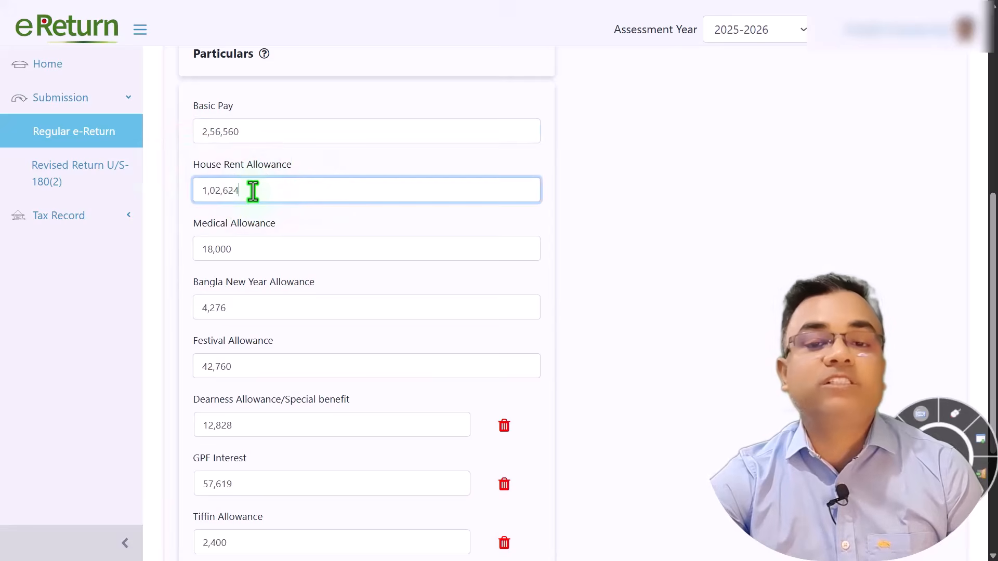
{"action": "left_click_drag", "start_coordinate": [249, 190], "coordinate": [207, 191]}
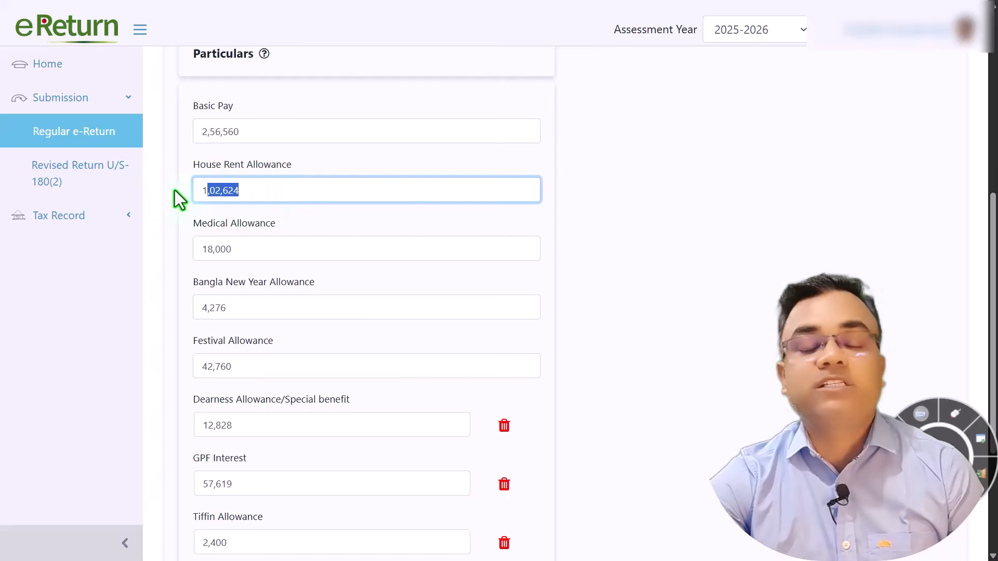
{"action": "left_click", "coordinate": [244, 249]}
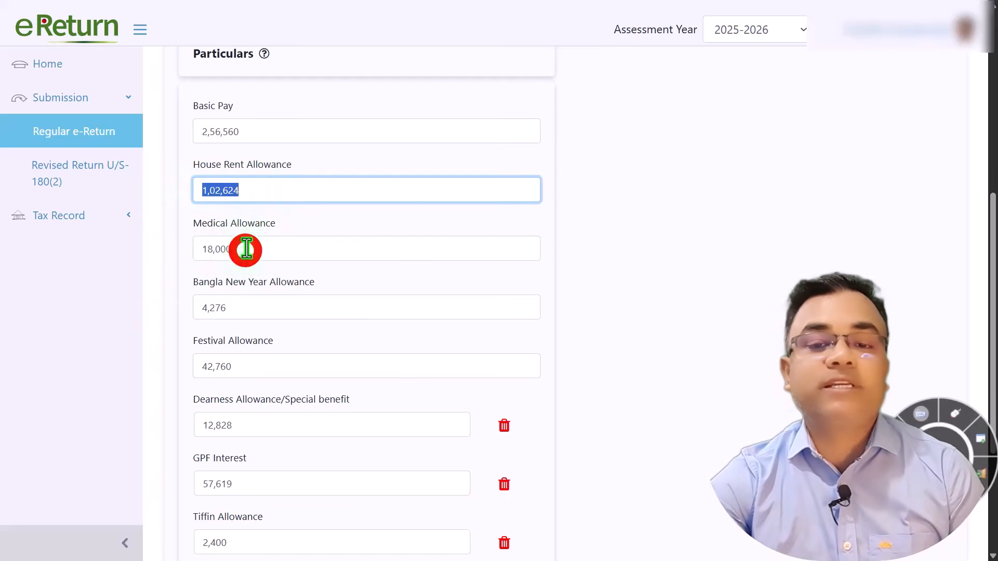
{"action": "left_click_drag", "start_coordinate": [244, 252], "coordinate": [182, 262]}
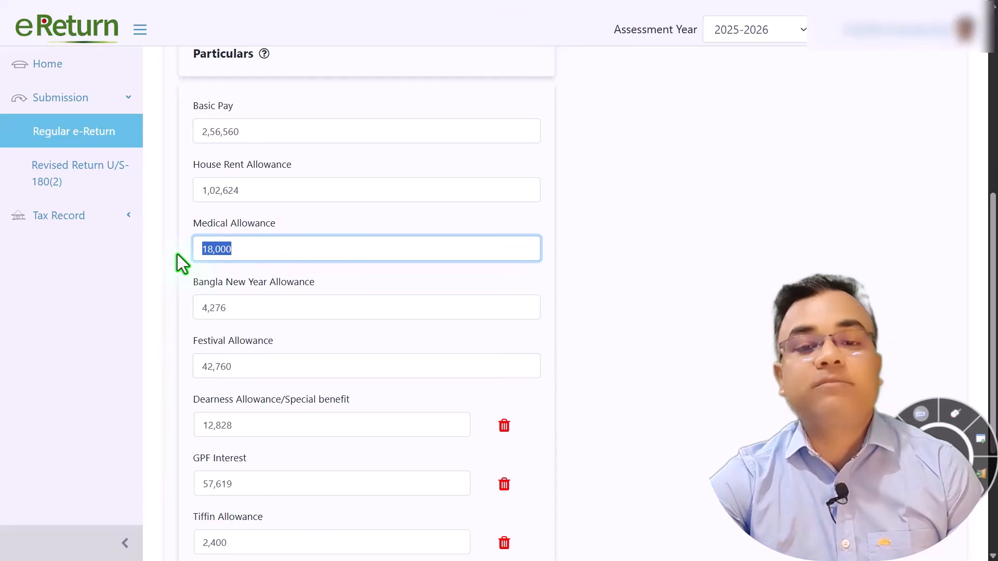
{"action": "left_click_drag", "start_coordinate": [252, 307], "coordinate": [180, 315]}
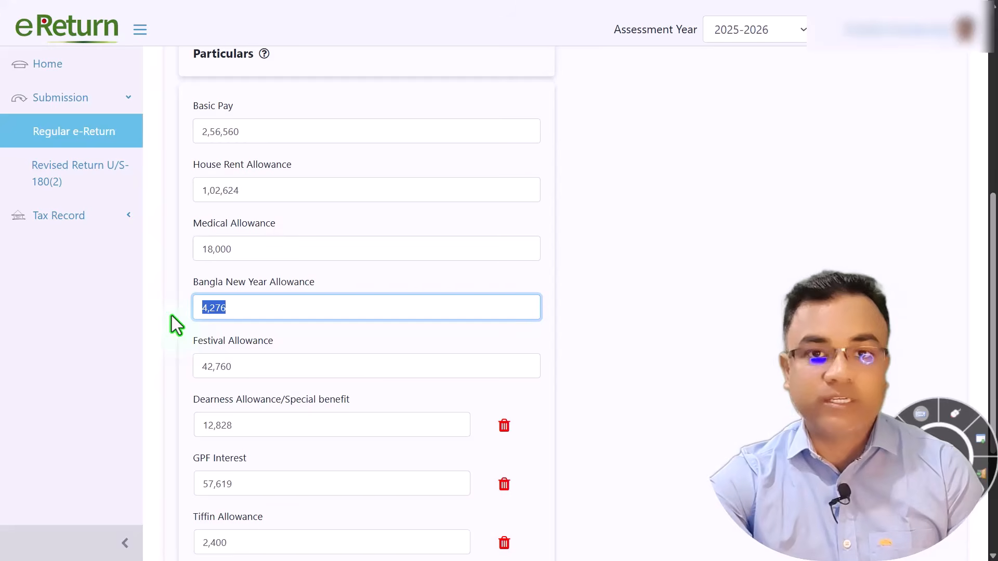
{"action": "mouse_move", "coordinate": [261, 307]}
{"action": "left_mouse_down"}
{"action": "mouse_move", "coordinate": [227, 307]}
{"action": "mouse_move", "coordinate": [250, 310]}
{"action": "left_mouse_up"}
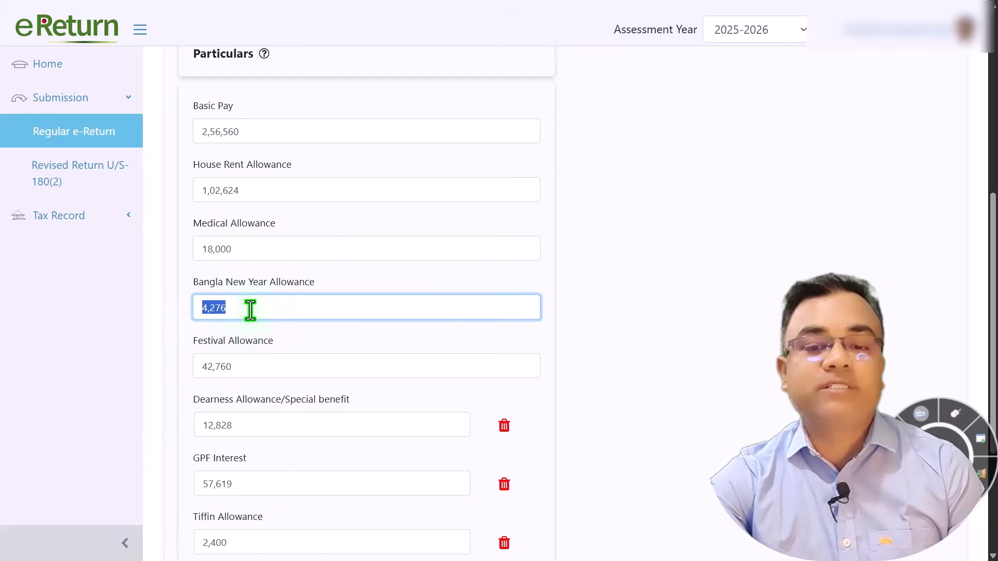
Review the Festival Allowance and Dearness Allowance/Special benefit amounts in the employment particulars.
{"action": "scroll", "coordinate": [250, 311], "scroll_direction": "down", "scroll_amount": 3}
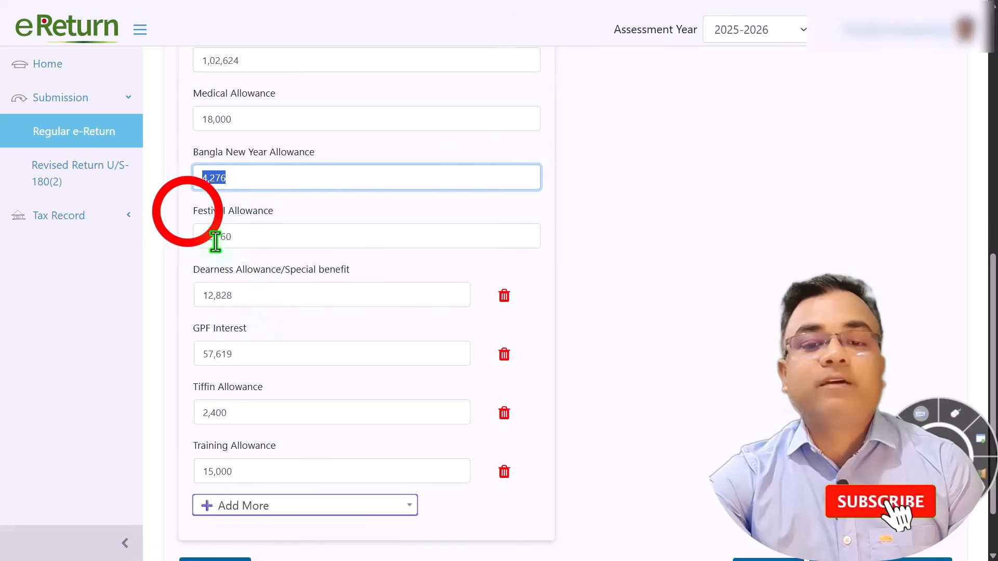
{"action": "left_click_drag", "start_coordinate": [188, 213], "coordinate": [269, 216]}
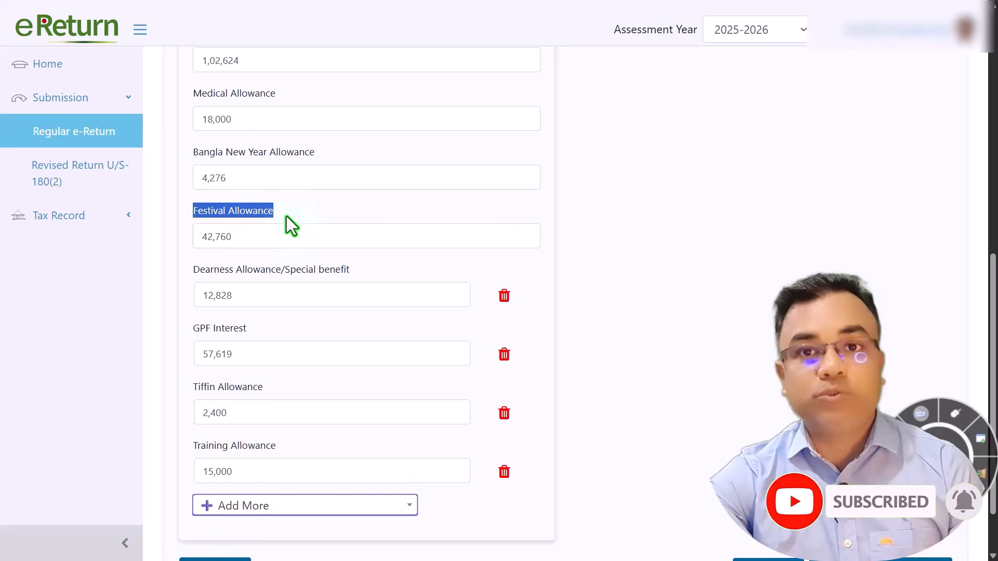
{"action": "left_click", "coordinate": [244, 235]}
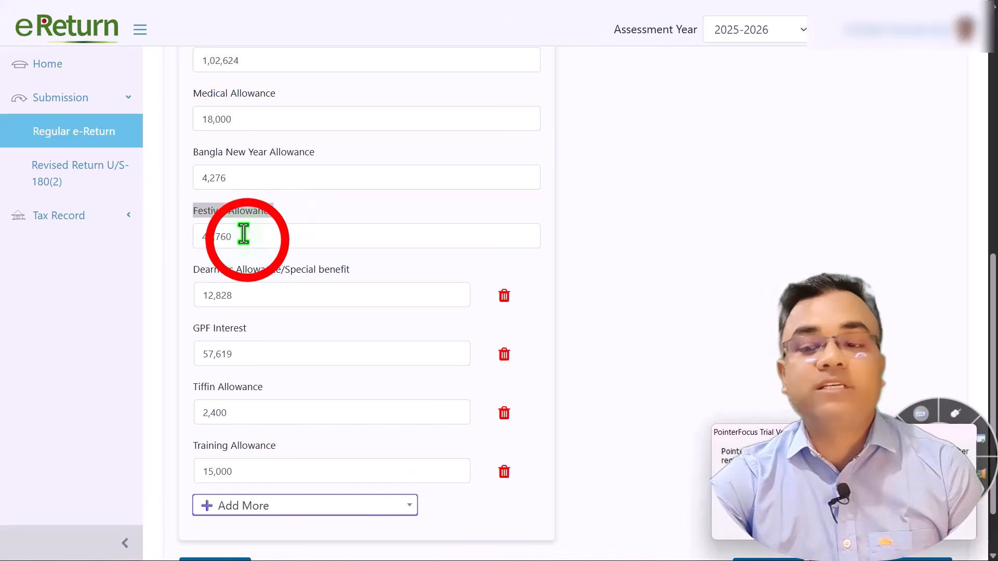
{"action": "left_click_drag", "start_coordinate": [244, 235], "coordinate": [163, 235]}
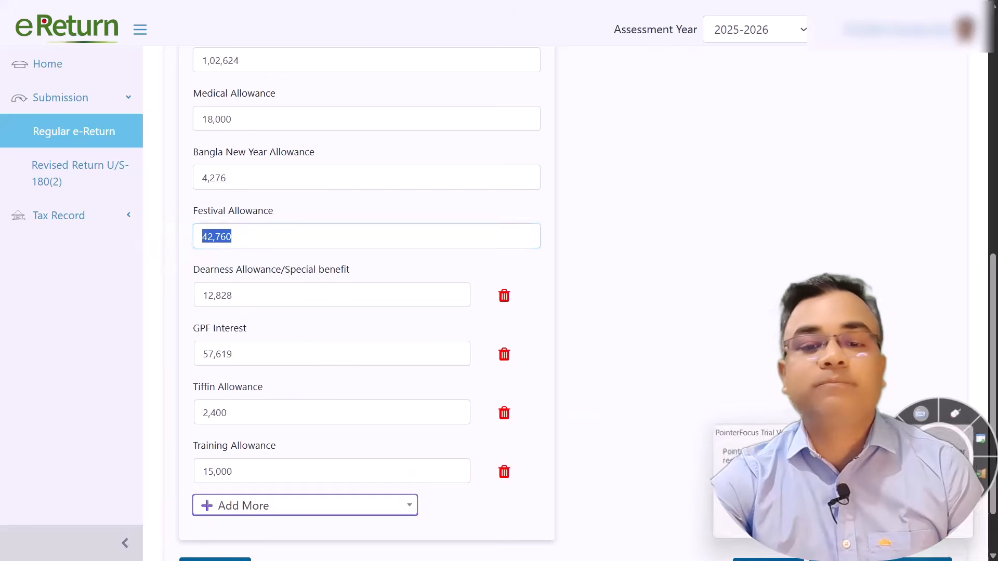
{"action": "scroll", "coordinate": [292, 217], "scroll_direction": "down", "scroll_amount": 1}
{"action": "left_click", "coordinate": [256, 228]}
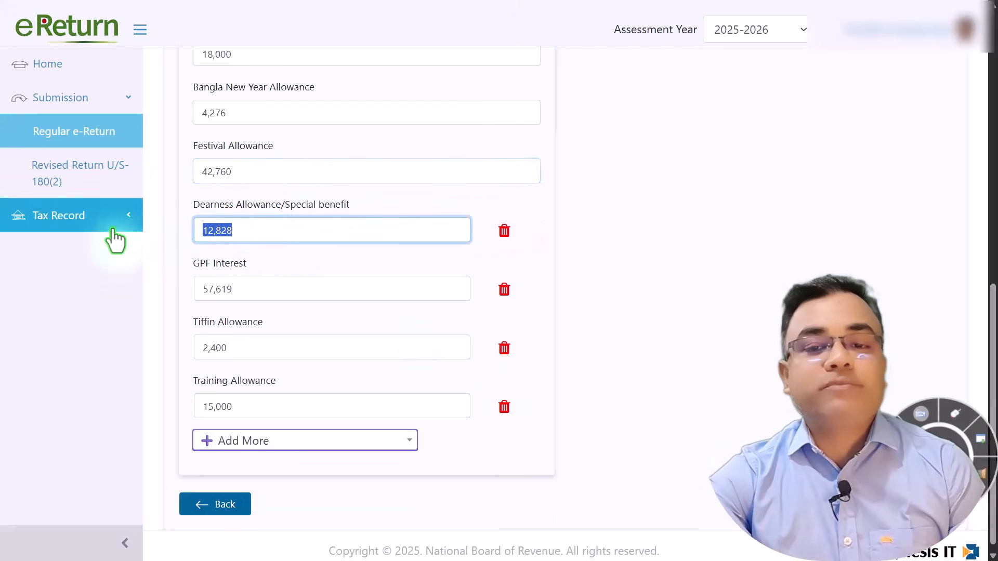
{"action": "left_click", "coordinate": [321, 260]}
{"action": "left_click", "coordinate": [263, 229]}
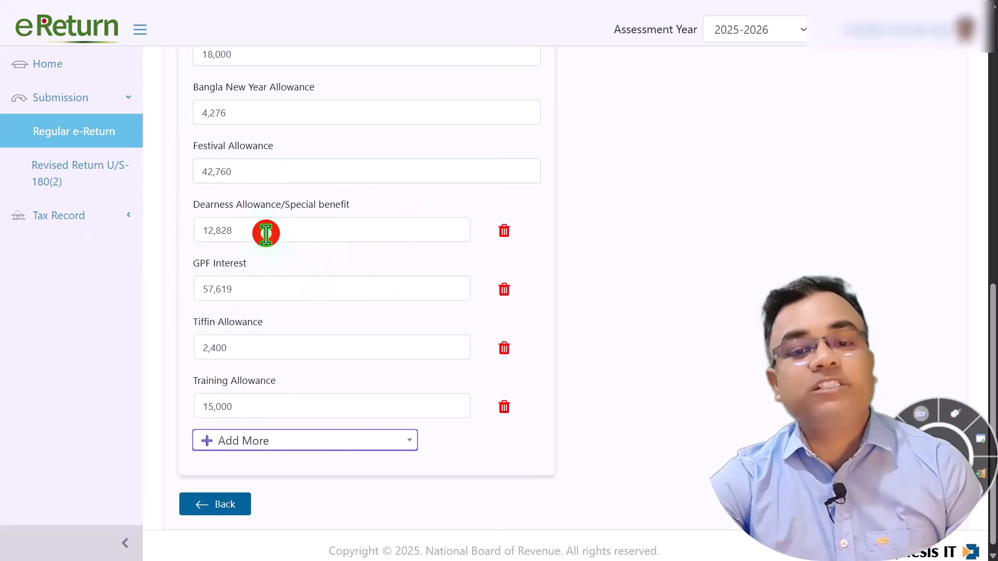
{"action": "left_click_drag", "start_coordinate": [248, 232], "coordinate": [270, 223]}
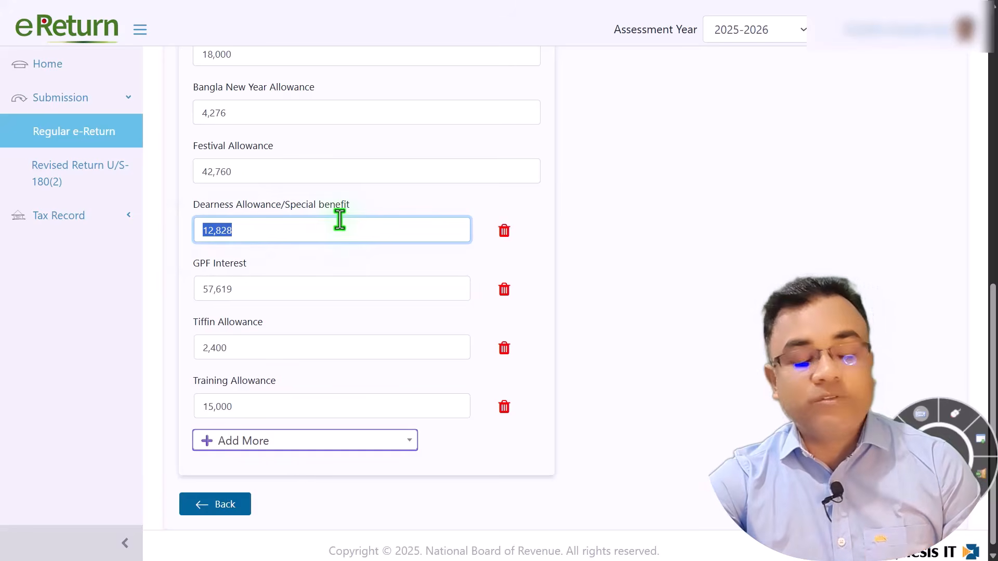
{"action": "left_click", "coordinate": [248, 230]}
{"action": "left_click_drag", "start_coordinate": [247, 231], "coordinate": [173, 232]}
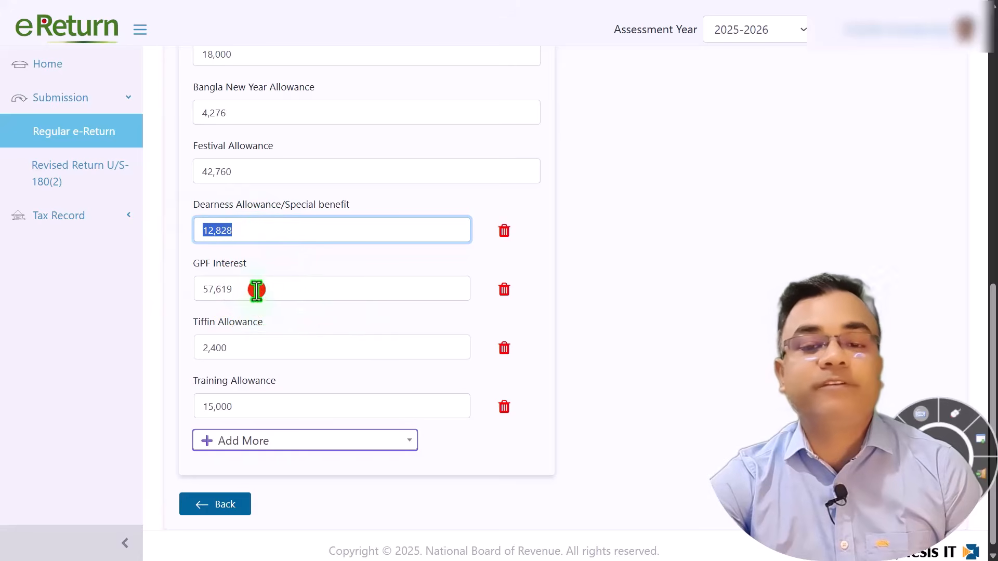
Review the GPF Interest, Tiffin Allowance and Training Allowance amounts in the employment particulars.
{"action": "left_click_drag", "start_coordinate": [256, 289], "coordinate": [169, 292]}
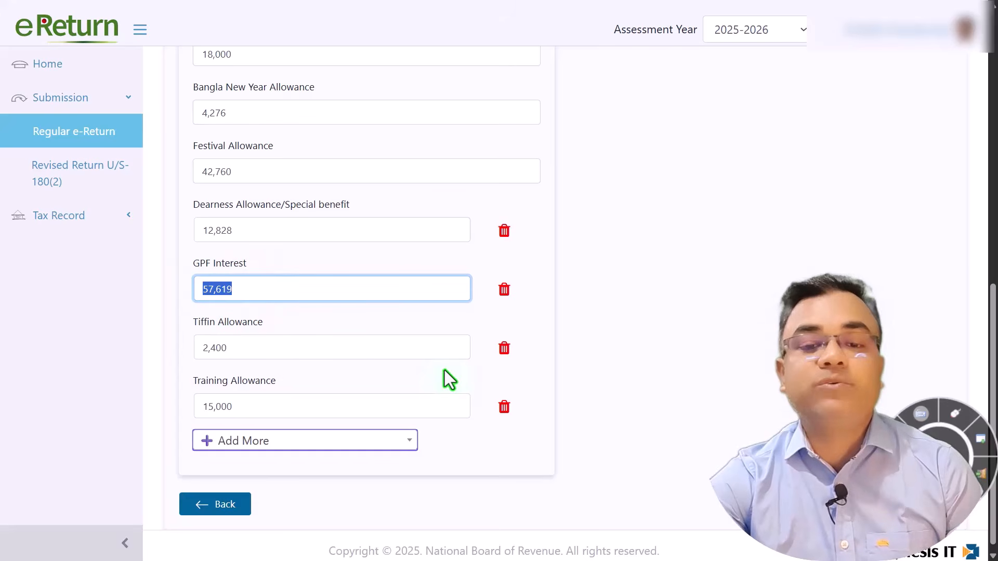
{"action": "left_click_drag", "start_coordinate": [250, 348], "coordinate": [189, 353]}
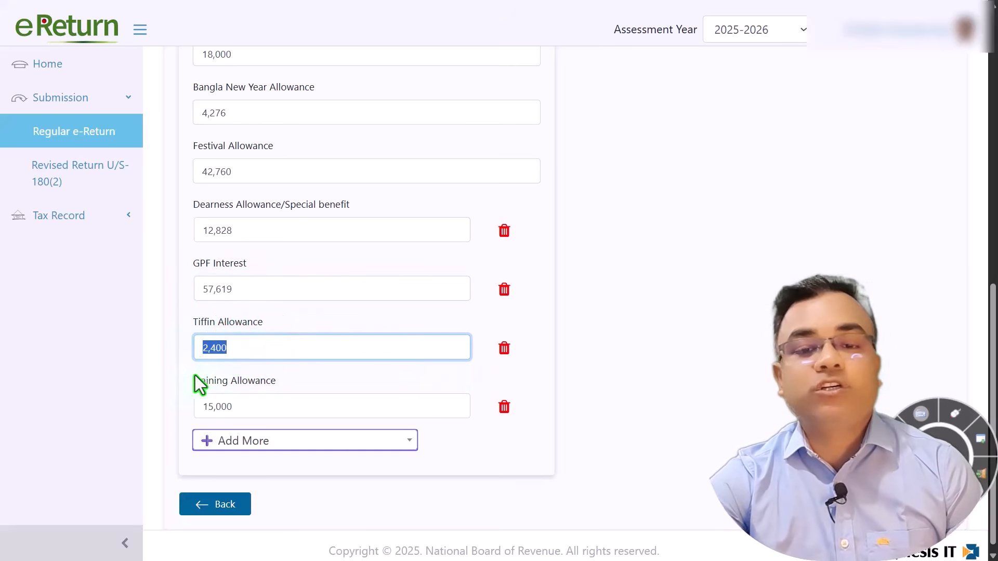
{"action": "scroll", "coordinate": [266, 350], "scroll_direction": "down", "scroll_amount": 1}
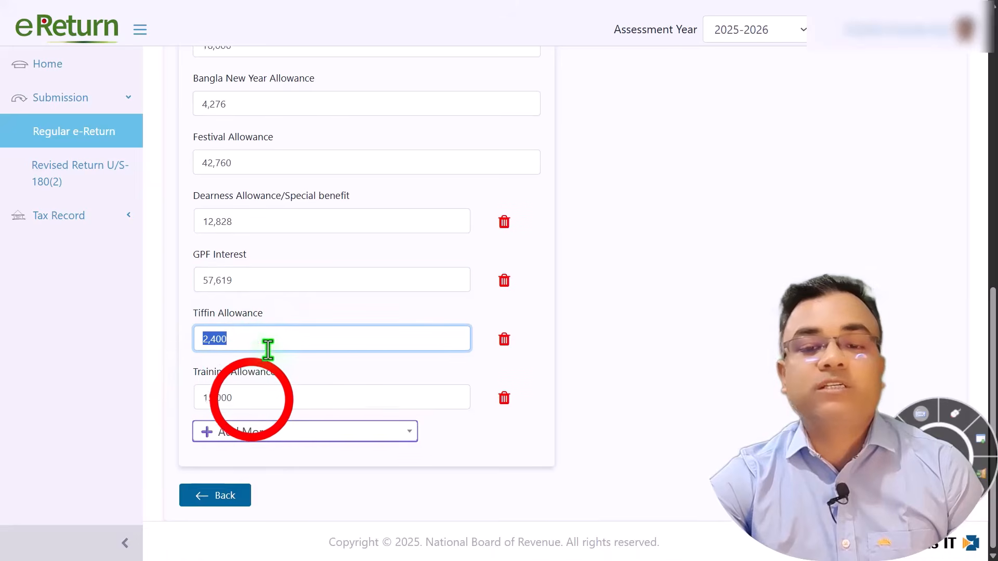
{"action": "left_click", "coordinate": [251, 397]}
{"action": "left_click_drag", "start_coordinate": [250, 397], "coordinate": [180, 478]}
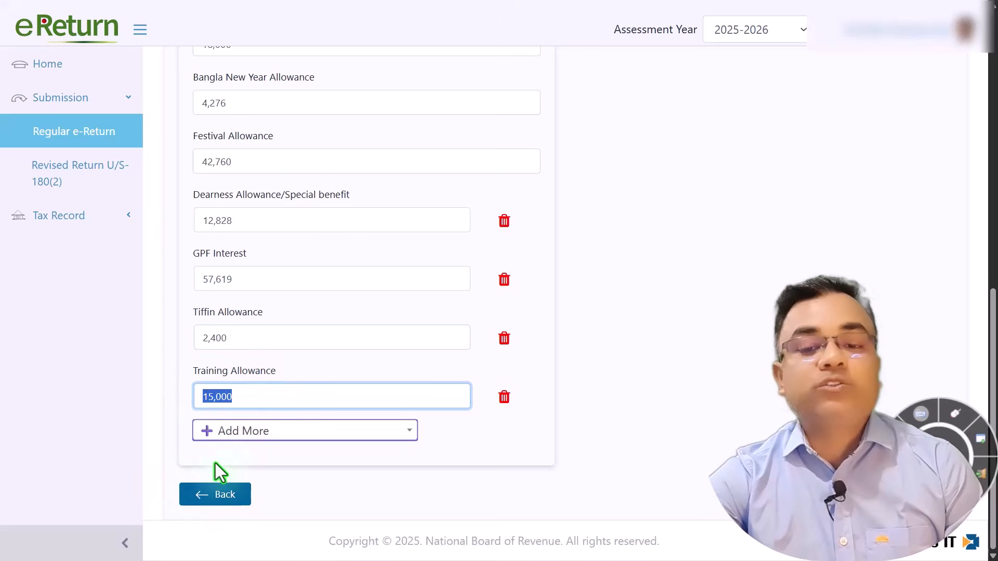
Browse the additional pay and allowance types and add a Judicial Allowance field to the particulars.
{"action": "left_click", "coordinate": [238, 432]}
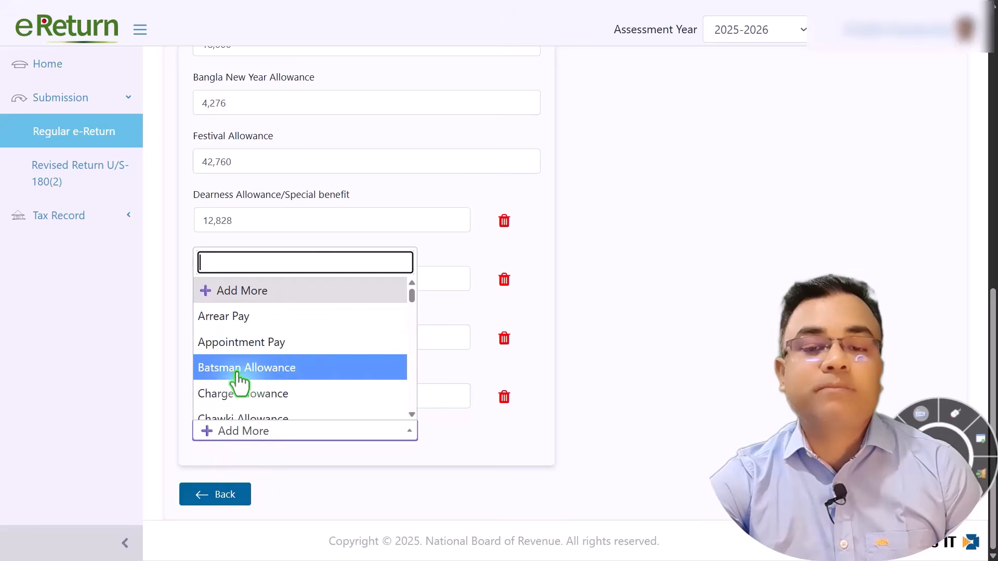
{"action": "scroll", "coordinate": [291, 364], "scroll_direction": "down", "scroll_amount": 3}
{"action": "scroll", "coordinate": [291, 349], "scroll_direction": "down", "scroll_amount": 10}
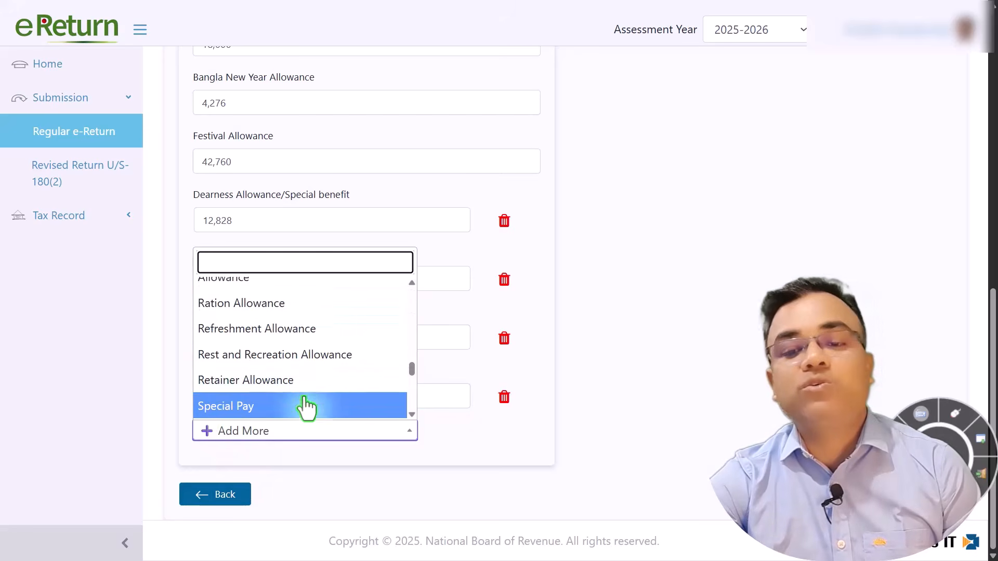
{"action": "scroll", "coordinate": [315, 354], "scroll_direction": "up", "scroll_amount": 8}
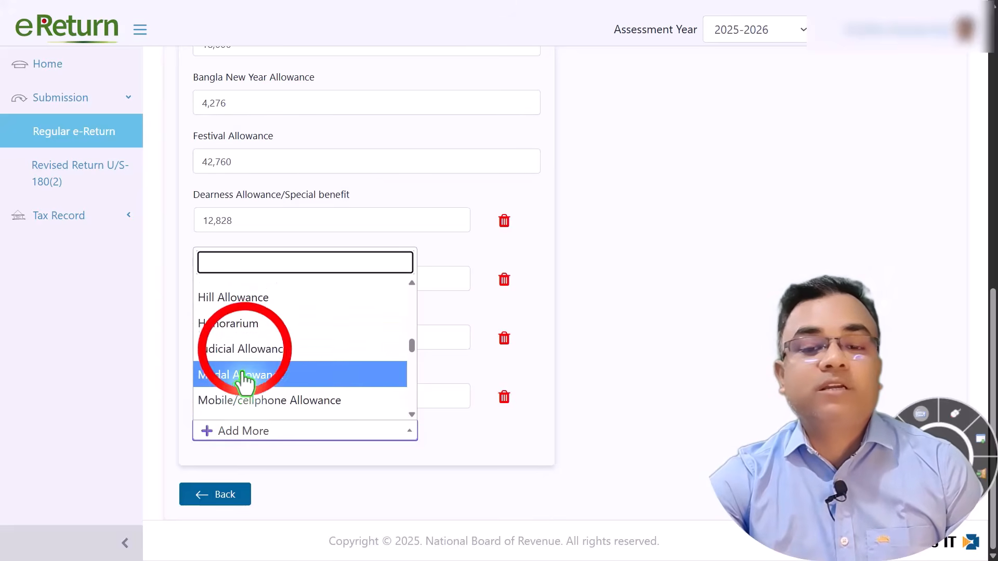
{"action": "left_click", "coordinate": [241, 348]}
{"action": "scroll", "coordinate": [491, 496], "scroll_direction": "down", "scroll_amount": 2}
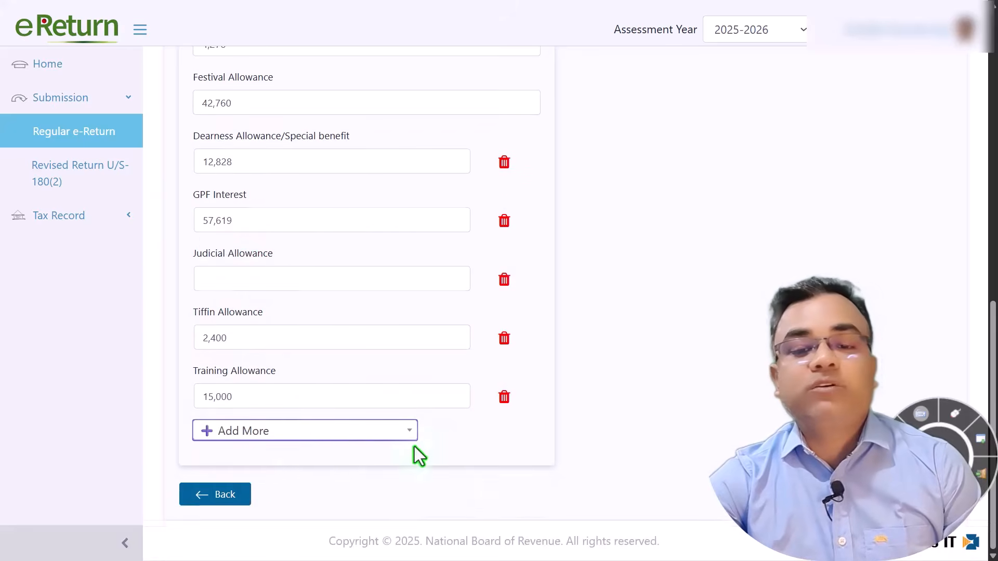
Remove the empty Judicial Allowance field from the employment particulars and confirm its removal.
{"action": "left_click", "coordinate": [261, 276]}
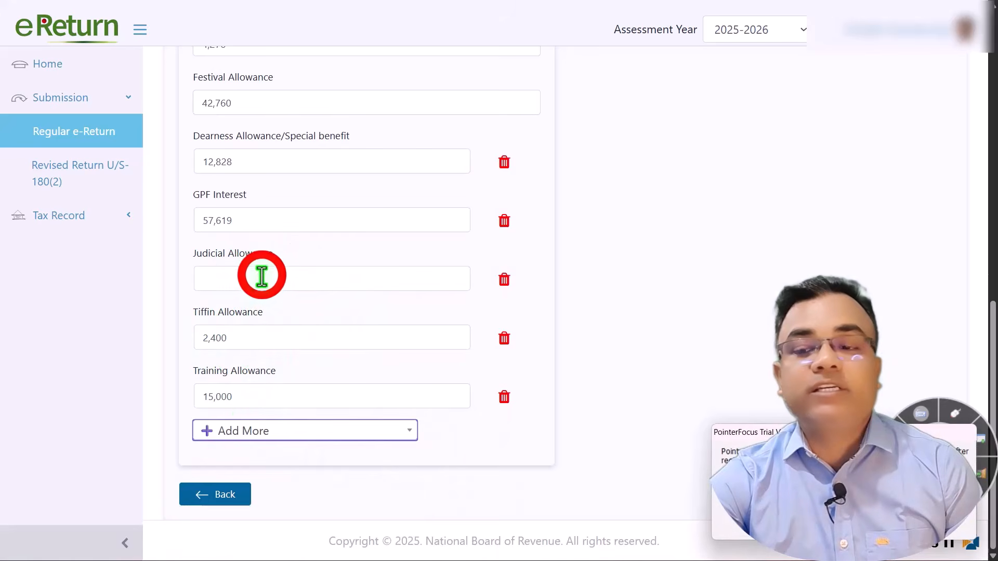
{"action": "left_click", "coordinate": [504, 281]}
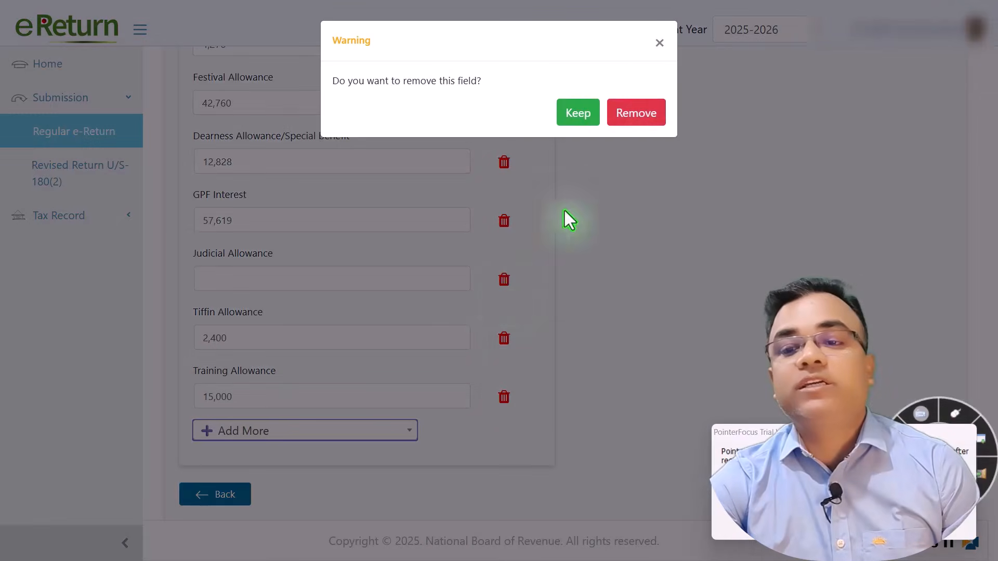
{"action": "left_click", "coordinate": [635, 113]}
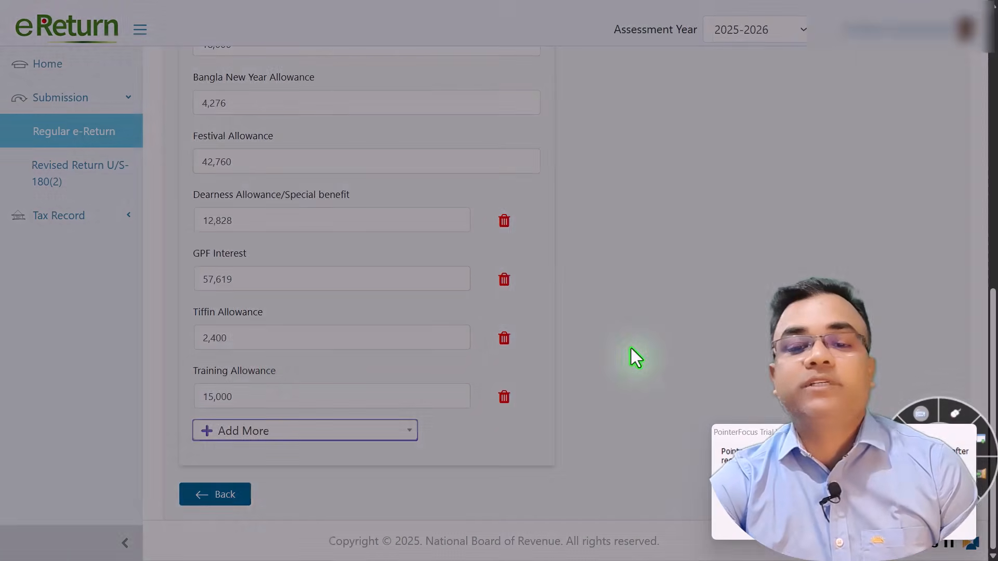
Look over the completed employment income details, save them and continue to the Rebate page.
{"action": "scroll", "coordinate": [470, 311], "scroll_direction": "up", "scroll_amount": 10}
{"action": "scroll", "coordinate": [360, 275], "scroll_direction": "down", "scroll_amount": 10}
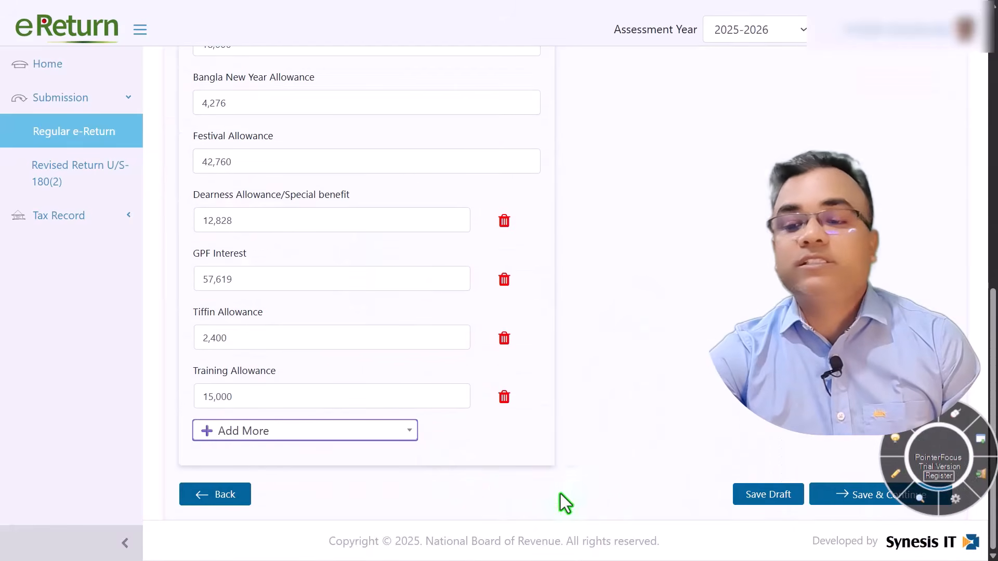
{"action": "left_click", "coordinate": [850, 498]}
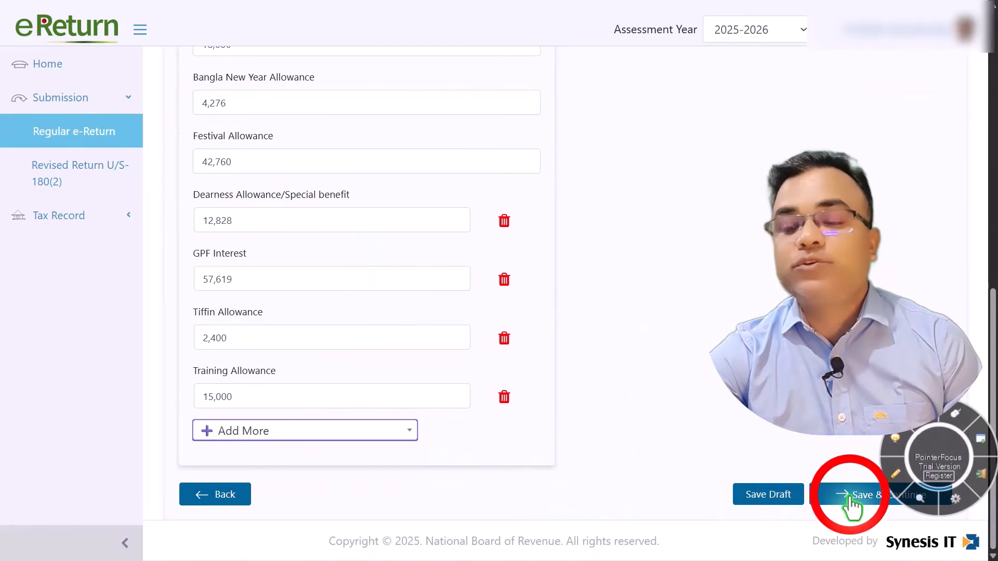
{"action": "left_click", "coordinate": [848, 500]}
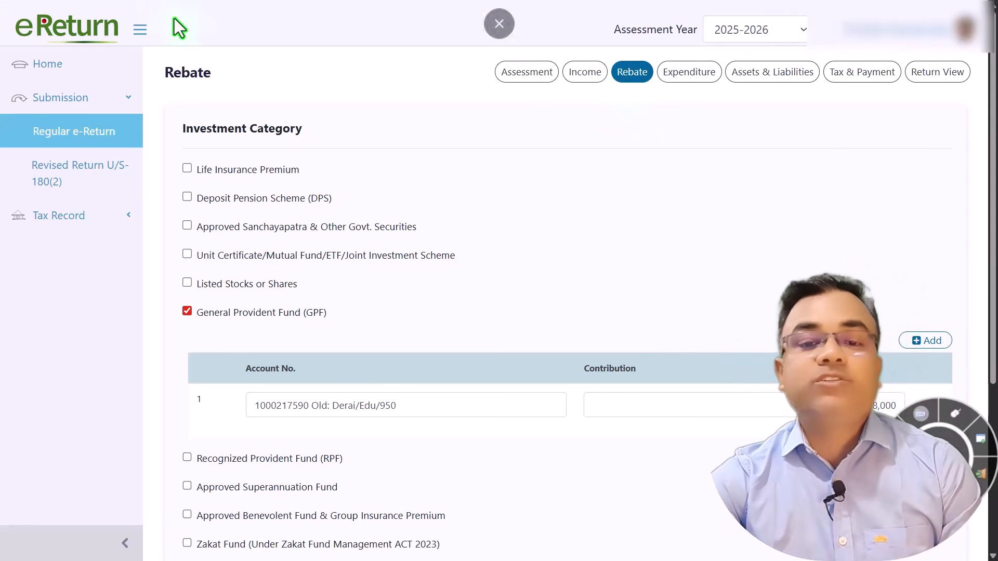
Check the entry fields of the Life Insurance Premium and Deposit Pension Scheme (DPS) investment categories, leaving both categories unselected.
{"action": "left_click", "coordinate": [187, 169]}
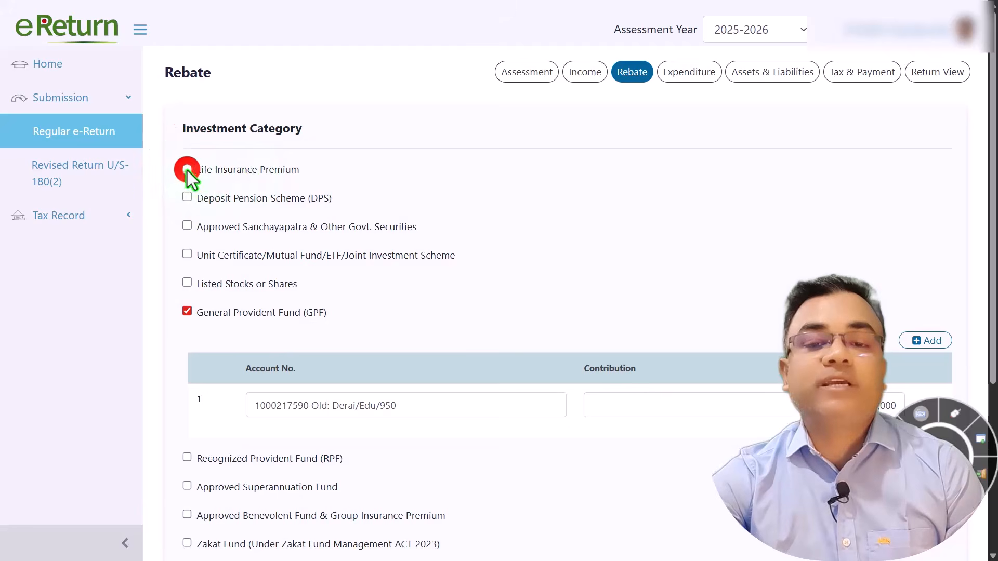
{"action": "left_click", "coordinate": [187, 169]}
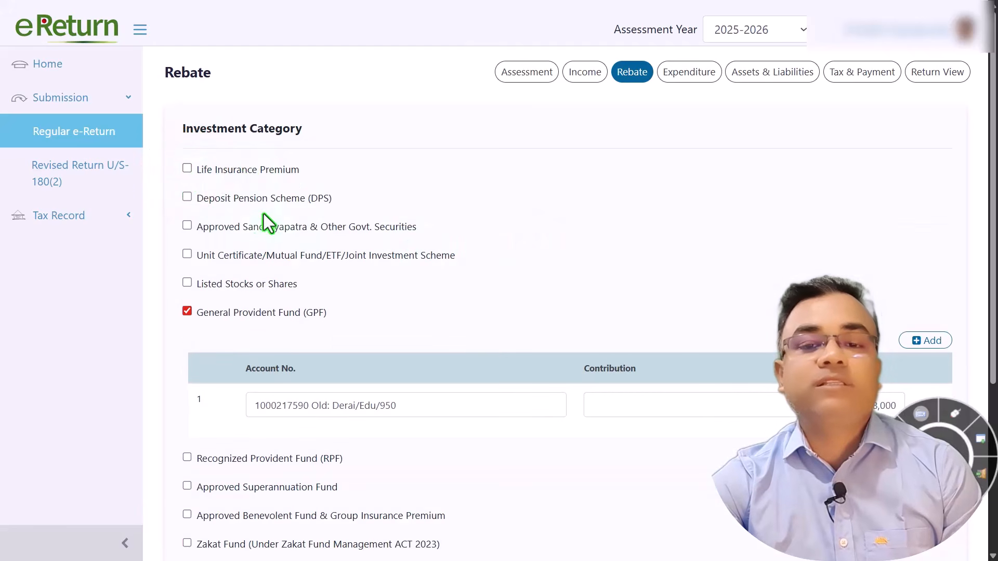
{"action": "left_click", "coordinate": [187, 197]}
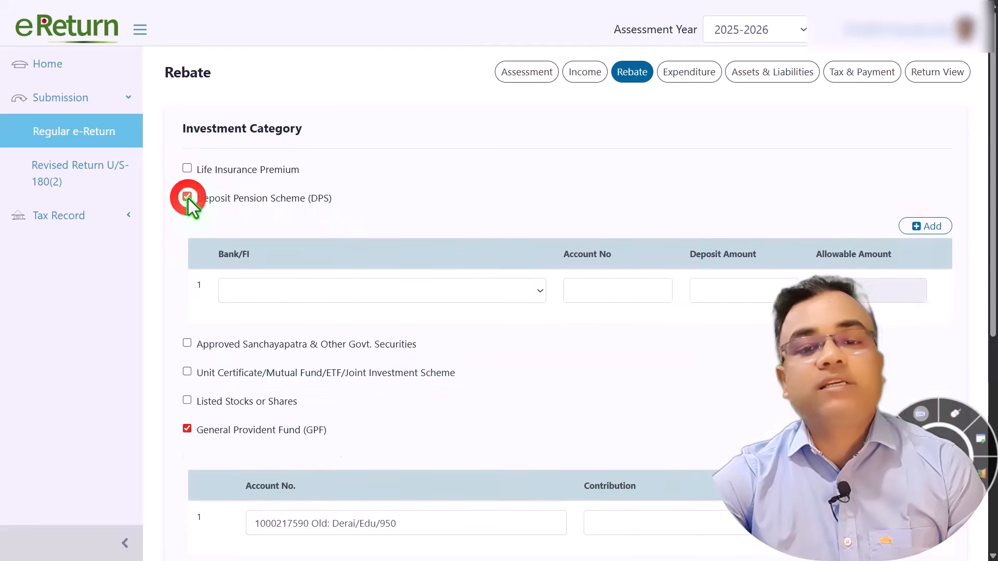
{"action": "left_click", "coordinate": [187, 197]}
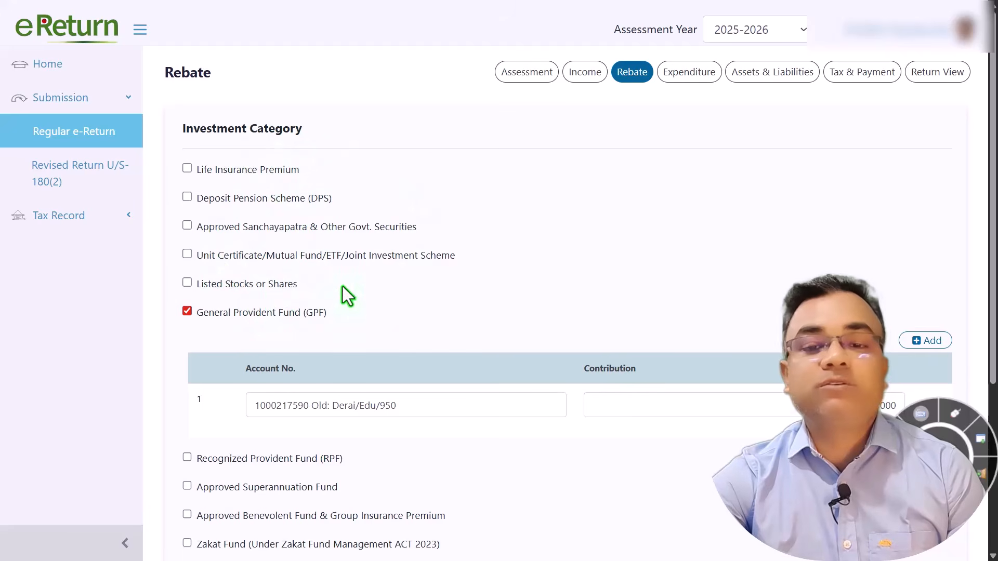
Review the General Provident Fund account number and contribution, and recheck the Deposit Pension Scheme category without keeping it selected.
{"action": "scroll", "coordinate": [389, 265], "scroll_direction": "down", "scroll_amount": 2}
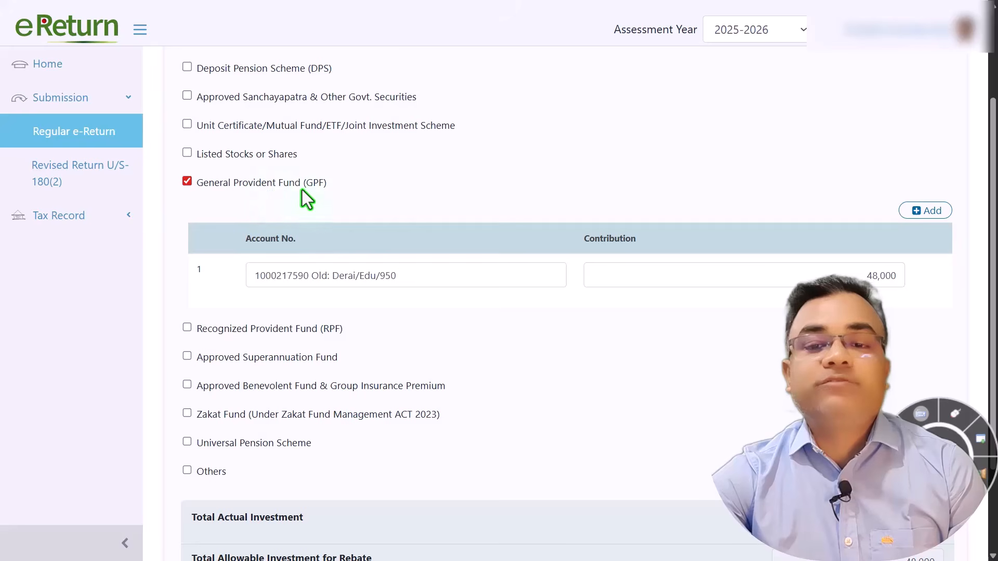
{"action": "left_click", "coordinate": [414, 276]}
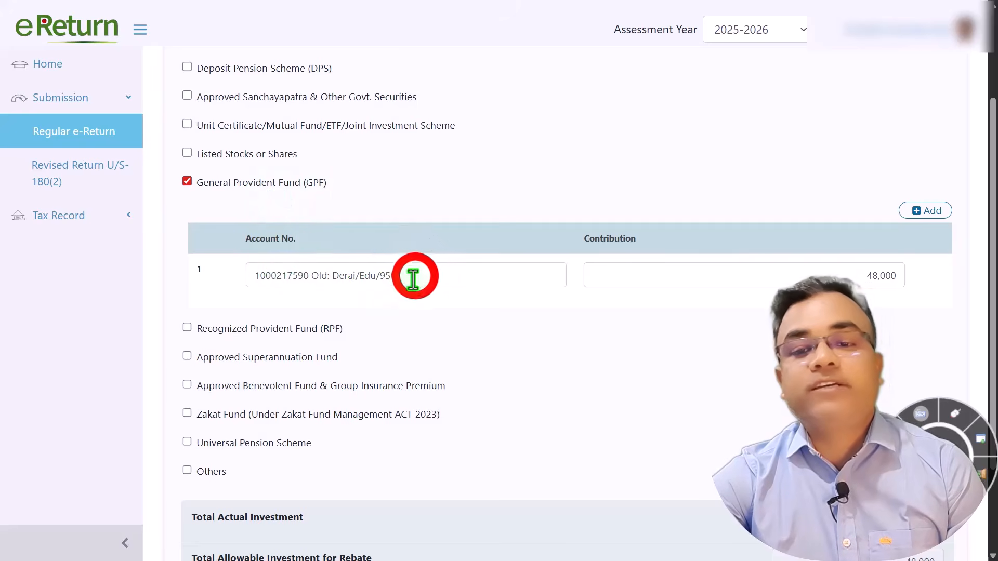
{"action": "left_click_drag", "start_coordinate": [414, 276], "coordinate": [218, 276]}
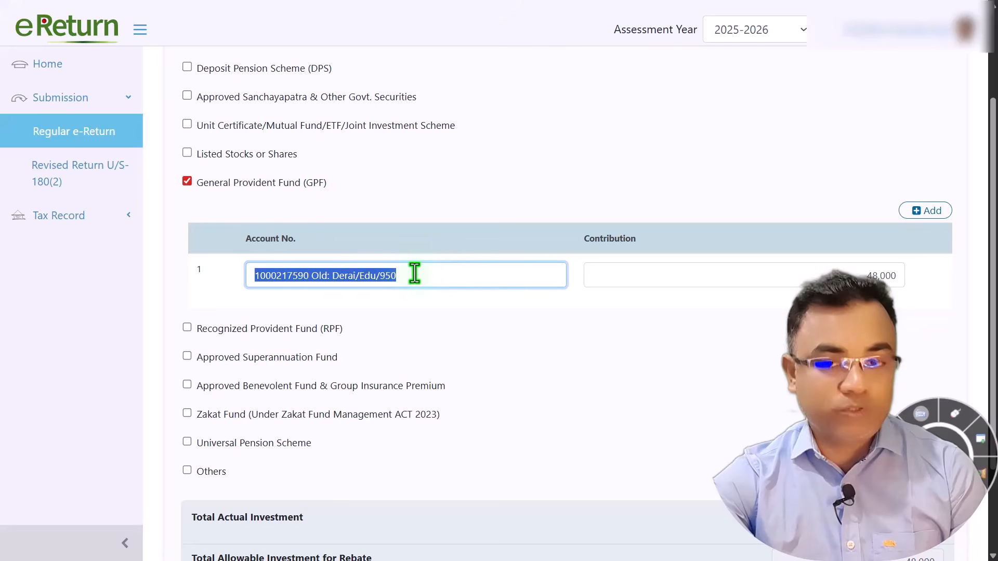
{"action": "key", "text": "Tab"}
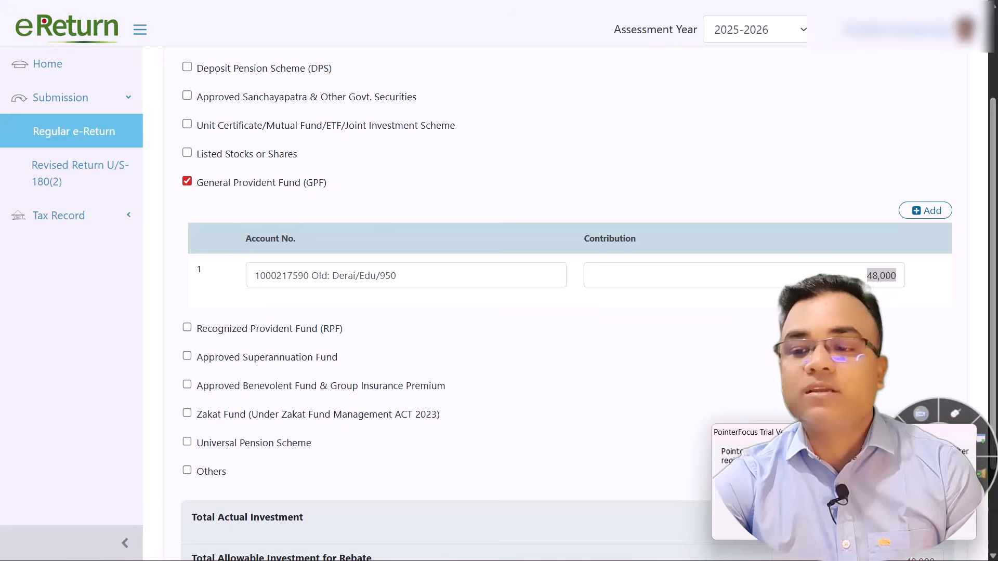
{"action": "scroll", "coordinate": [491, 317], "scroll_direction": "down", "scroll_amount": 3}
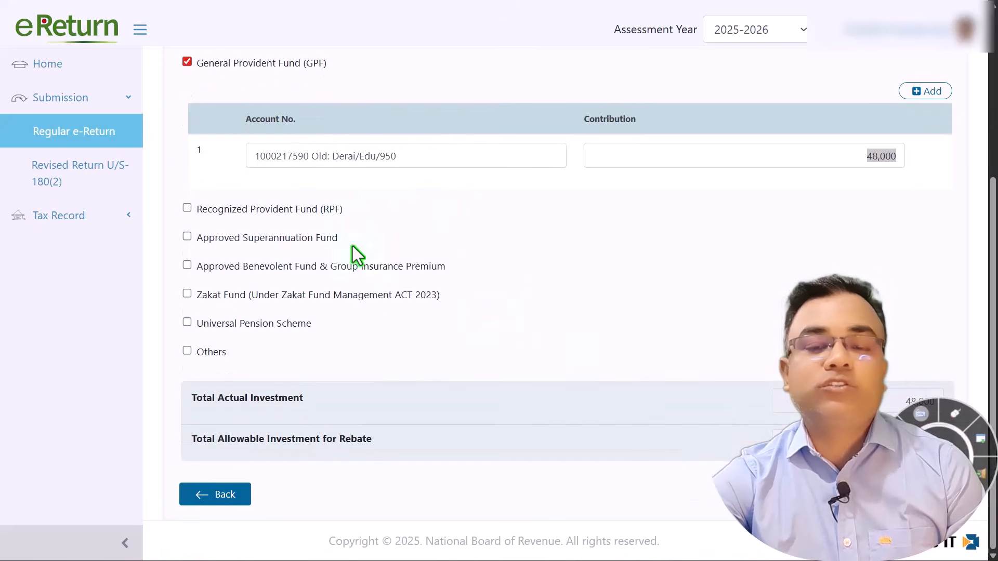
{"action": "scroll", "coordinate": [547, 279], "scroll_direction": "up", "scroll_amount": 3}
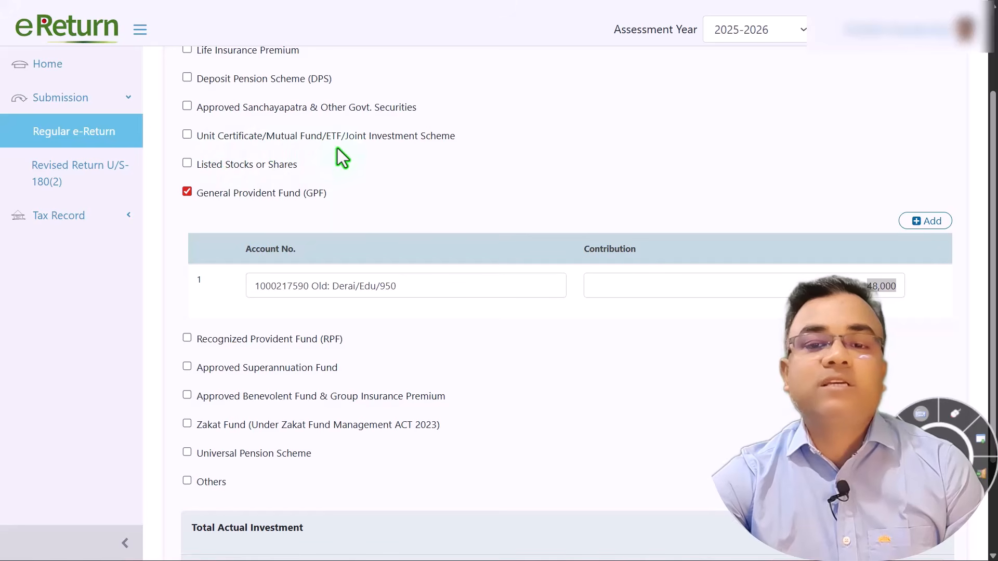
{"action": "scroll", "coordinate": [350, 192], "scroll_direction": "up", "scroll_amount": 1}
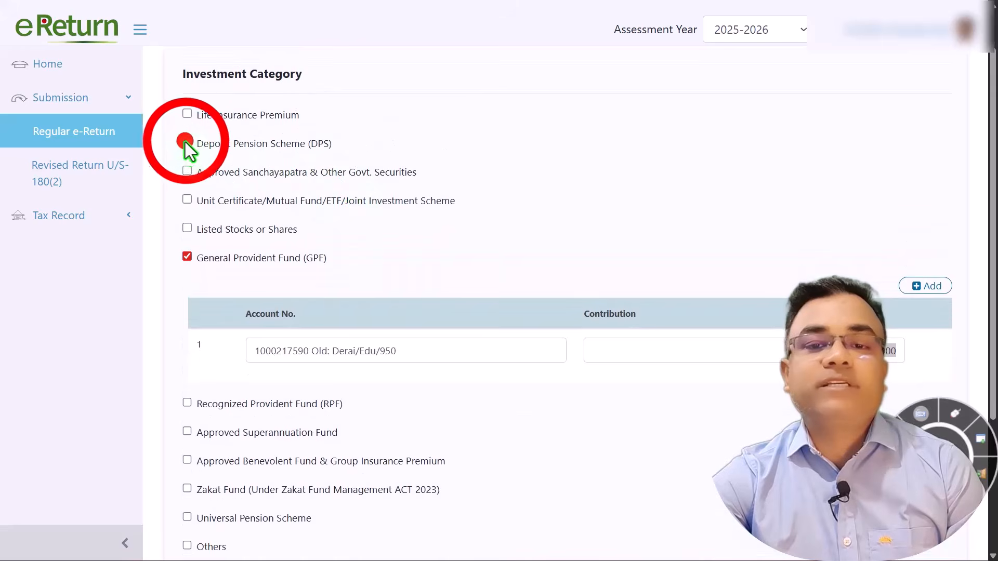
{"action": "left_click", "coordinate": [186, 142]}
{"action": "left_click", "coordinate": [186, 142]}
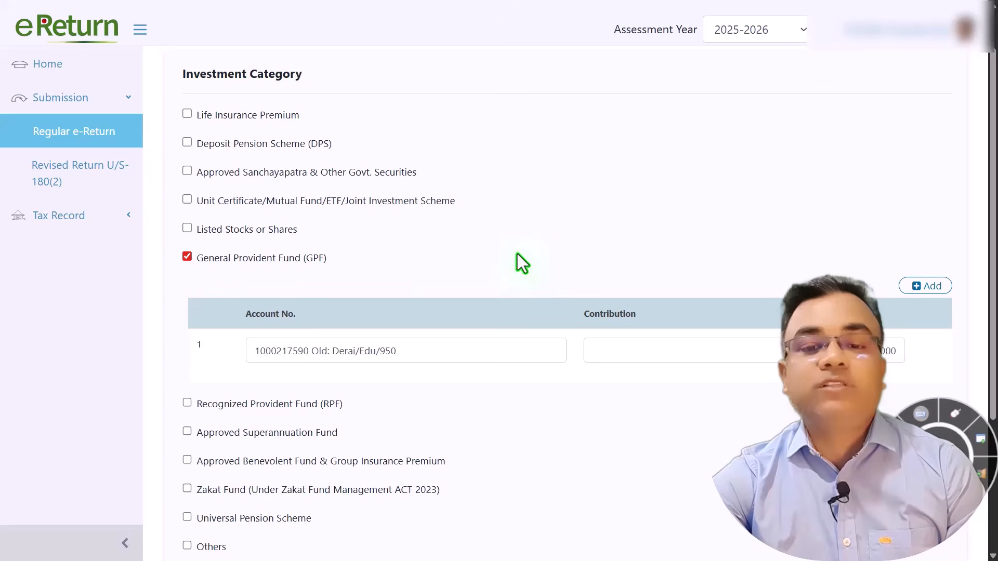
Include Approved Benevolent Fund & Group Insurance Premium, with a Benevolent Fund contribution of 1,800 and a Group Insurance Premium of 0.
{"action": "scroll", "coordinate": [517, 253], "scroll_direction": "down", "scroll_amount": 3}
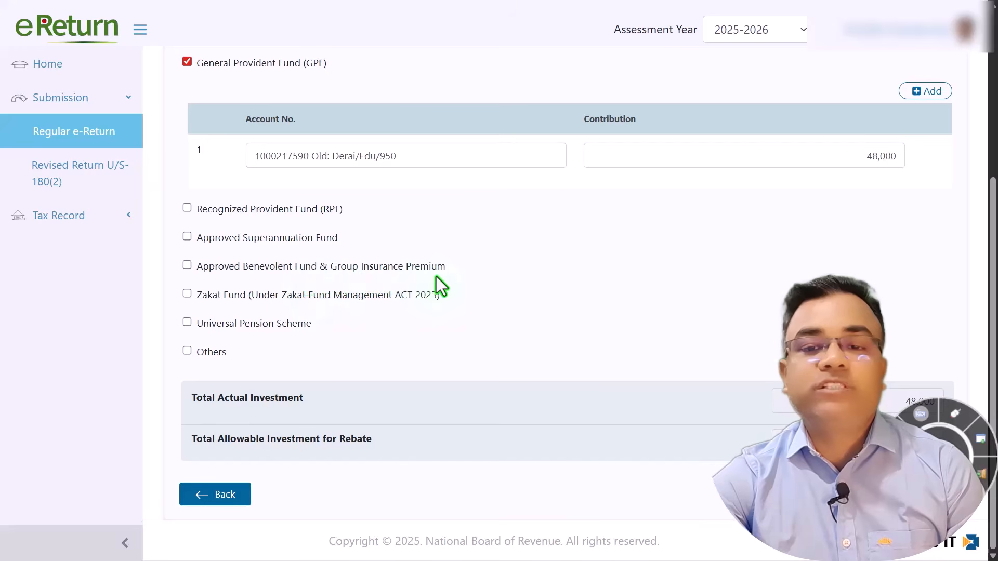
{"action": "left_click", "coordinate": [187, 265]}
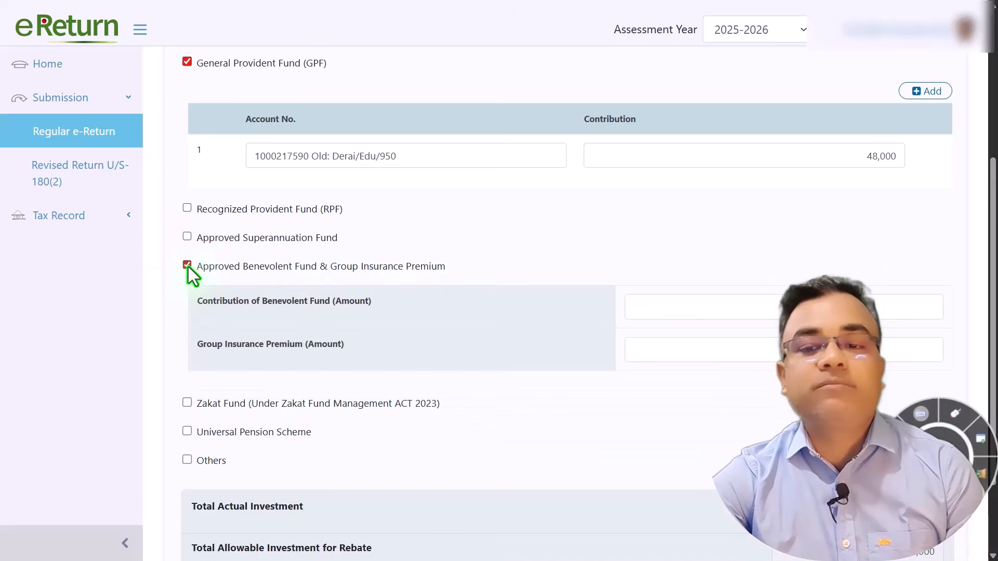
{"action": "left_click", "coordinate": [657, 311]}
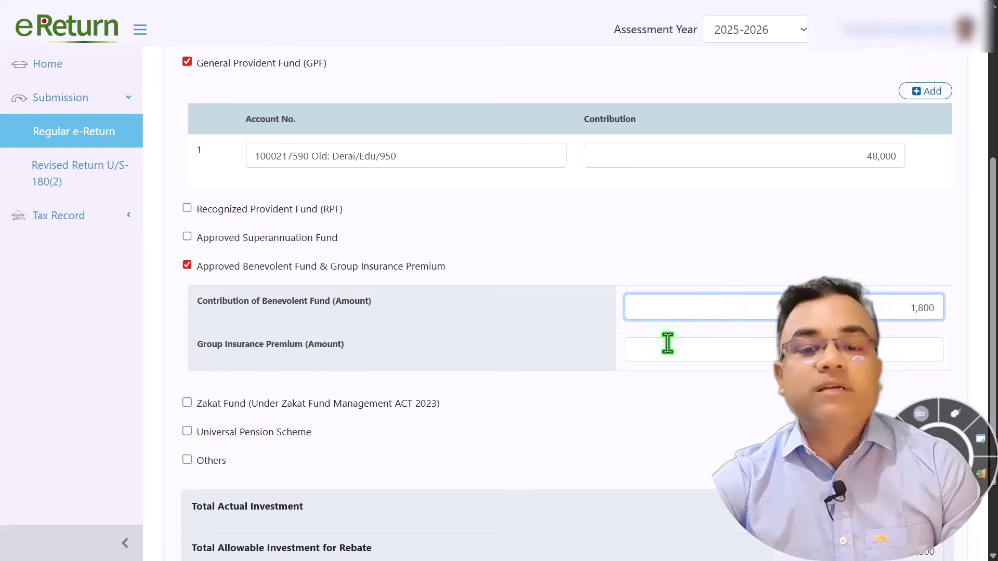
{"action": "left_click", "coordinate": [695, 356]}
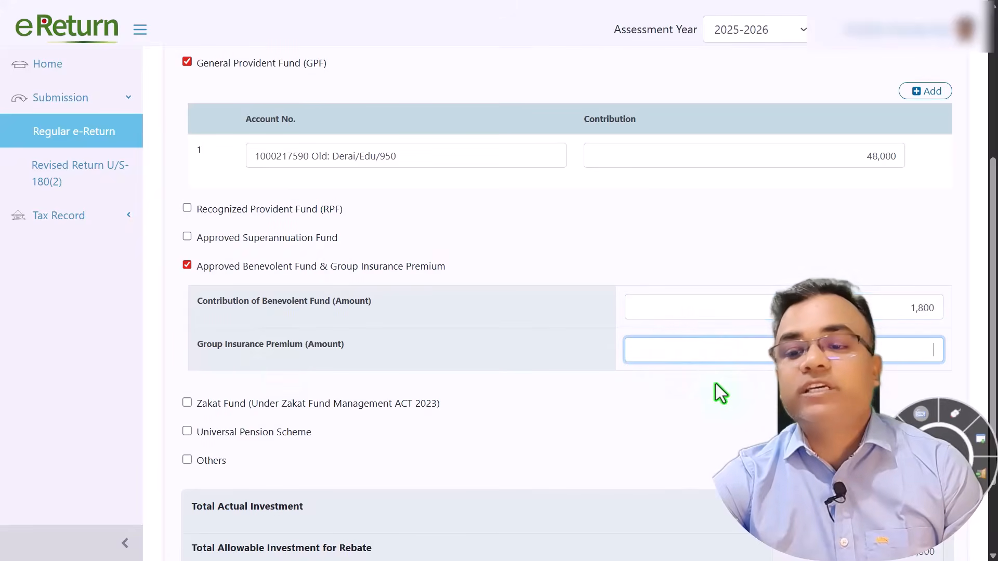
{"action": "type", "text": "0"}
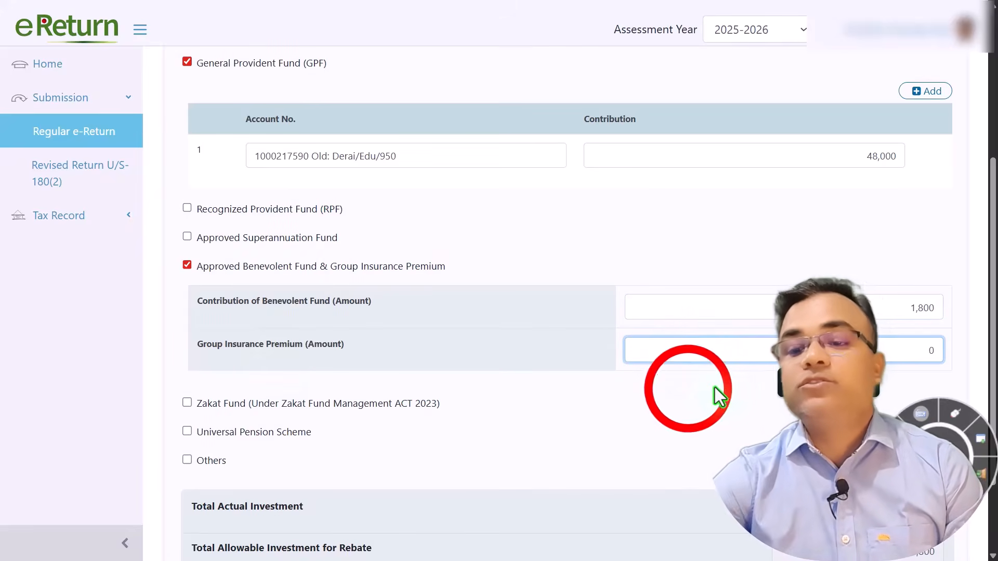
{"action": "left_click", "coordinate": [700, 389]}
Save the rebate details, continue to the Expenditure page and dismiss the PointerFocus trial notice.
{"action": "scroll", "coordinate": [702, 390], "scroll_direction": "down", "scroll_amount": 2}
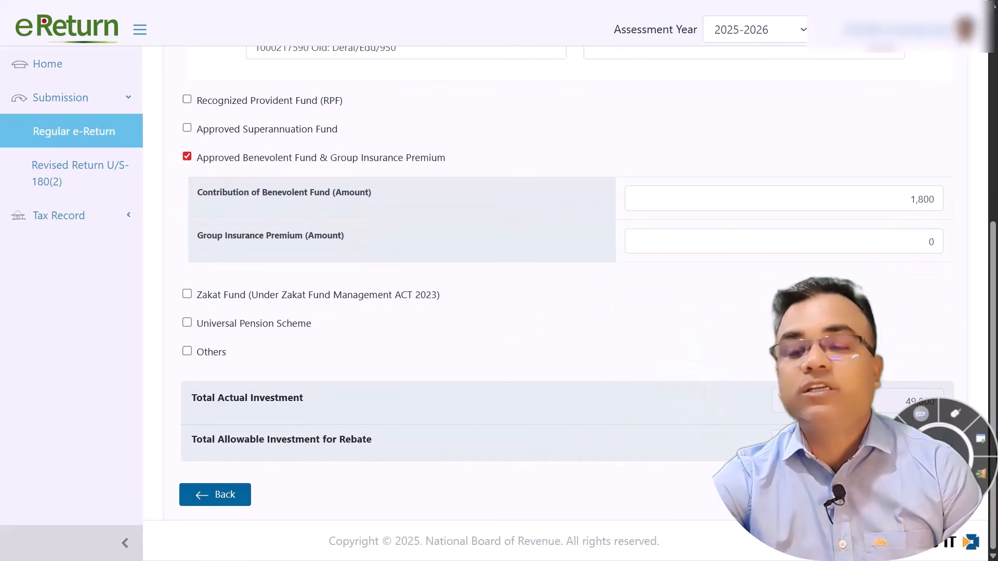
{"action": "left_click", "coordinate": [904, 494]}
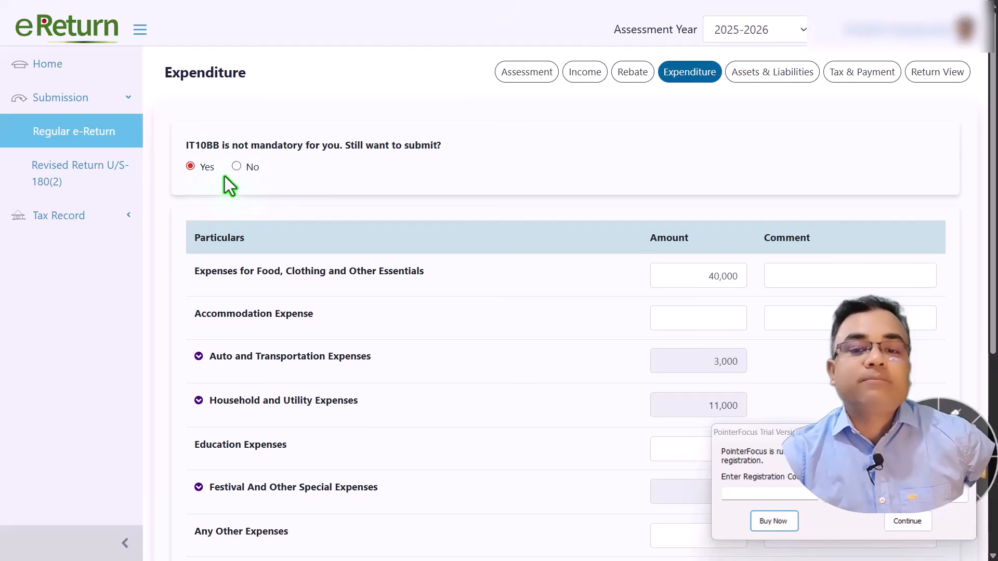
{"action": "left_click", "coordinate": [910, 521]}
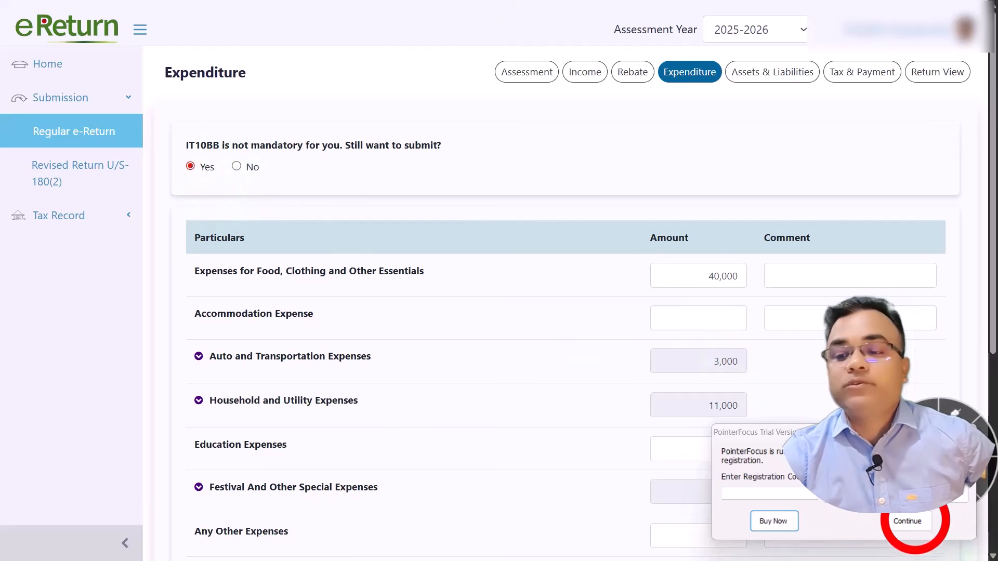
Review the amounts for food and clothing, transportation, household and utility, and festival expenses in the expenditure particulars.
{"action": "scroll", "coordinate": [312, 286], "scroll_direction": "down", "scroll_amount": 3}
{"action": "left_click", "coordinate": [199, 145]}
{"action": "left_click_drag", "start_coordinate": [220, 142], "coordinate": [258, 143]}
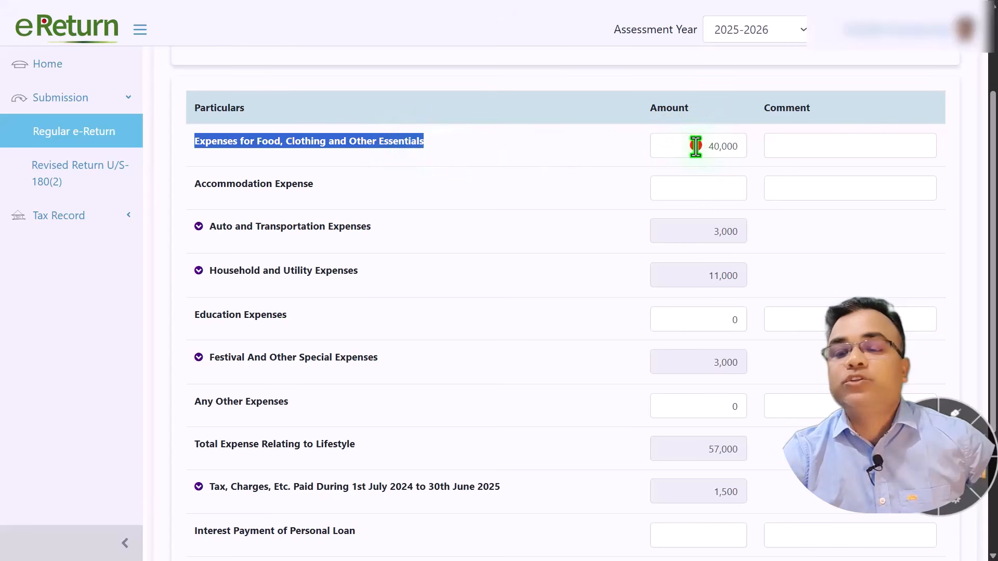
{"action": "left_click_drag", "start_coordinate": [696, 146], "coordinate": [766, 147]}
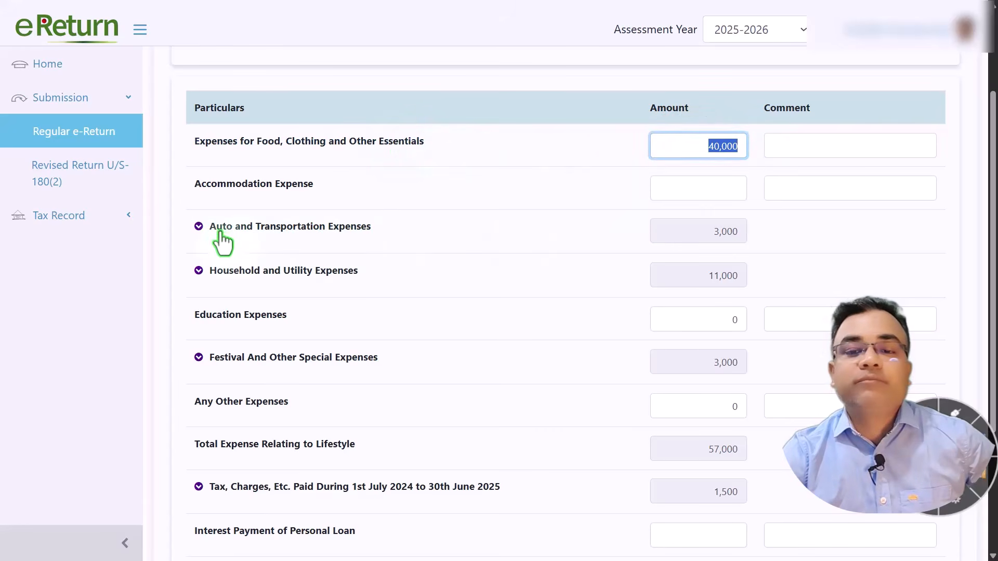
{"action": "left_click", "coordinate": [702, 231]}
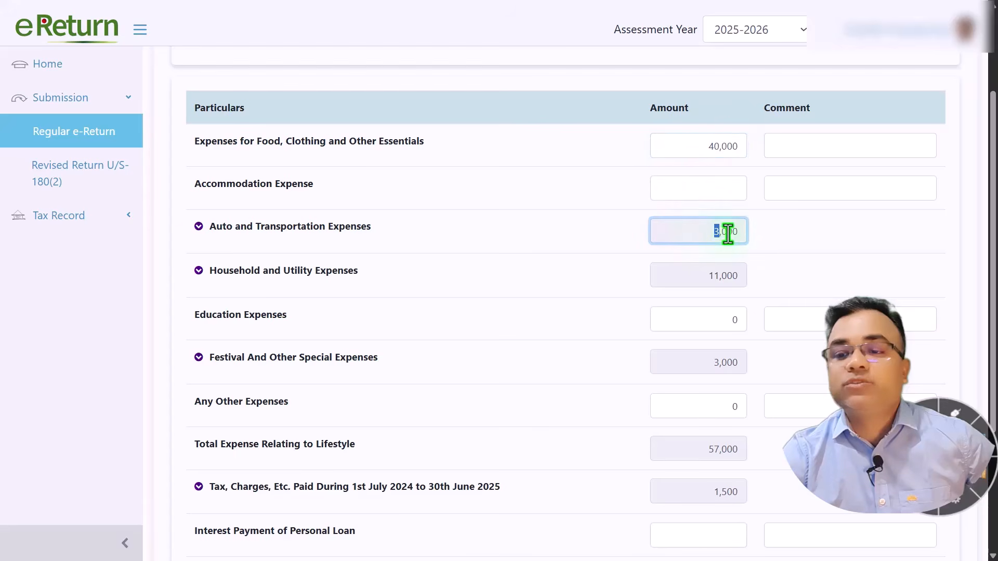
{"action": "scroll", "coordinate": [827, 278], "scroll_direction": "down", "scroll_amount": 2}
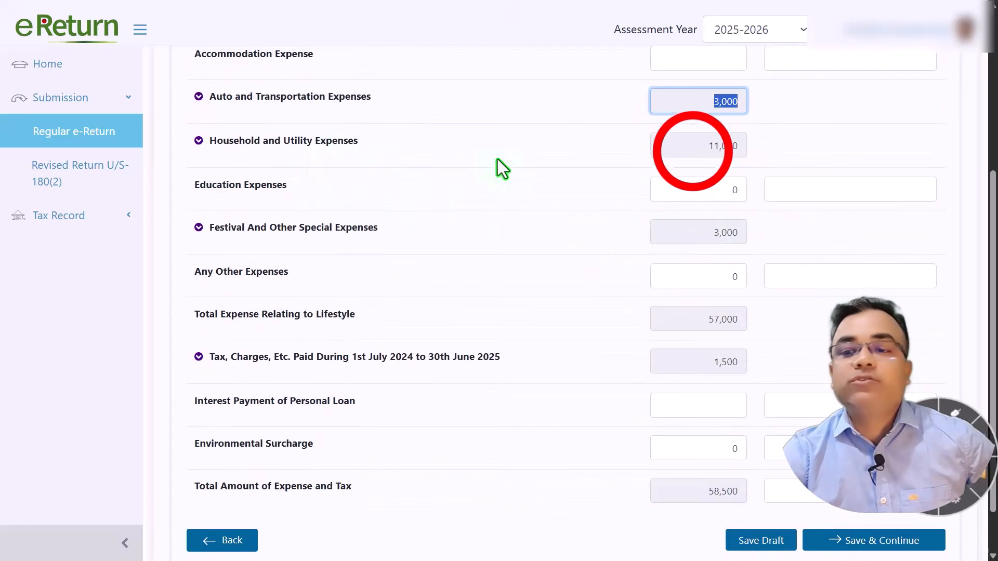
{"action": "left_click", "coordinate": [689, 154]}
{"action": "left_click", "coordinate": [706, 231]}
{"action": "scroll", "coordinate": [818, 268], "scroll_direction": "down", "scroll_amount": 2}
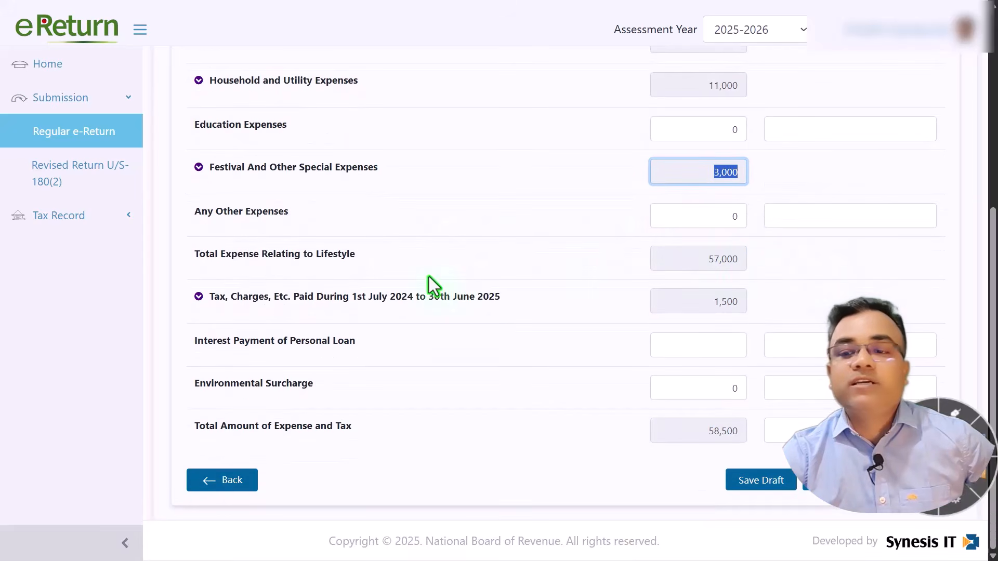
Examine the breakdowns of the tax charges and the Auto and Transportation Expenses, and check the festival expenses amount.
{"action": "left_click", "coordinate": [200, 297]}
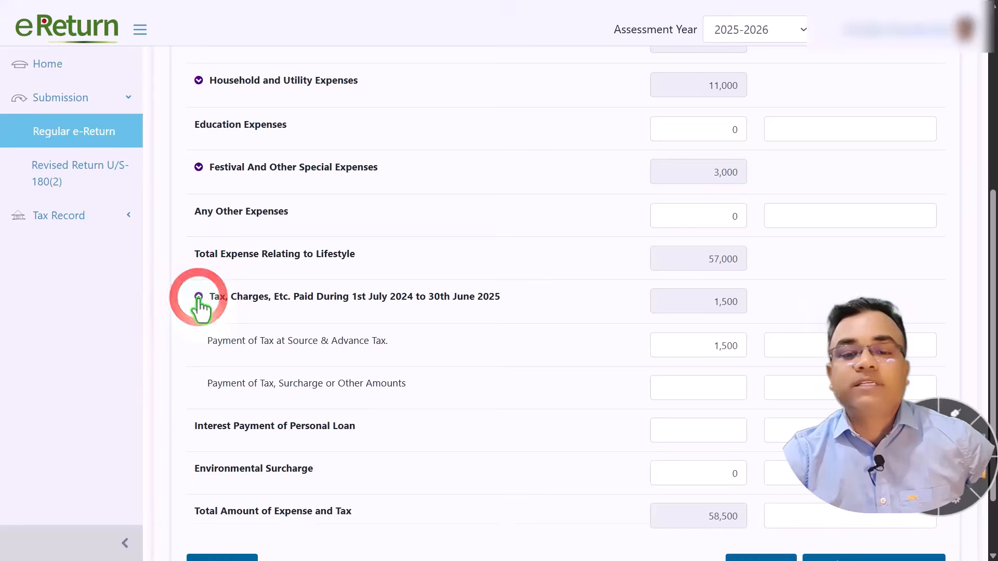
{"action": "left_click", "coordinate": [198, 297]}
{"action": "scroll", "coordinate": [241, 212], "scroll_direction": "up", "scroll_amount": 3}
{"action": "left_click", "coordinate": [198, 166]}
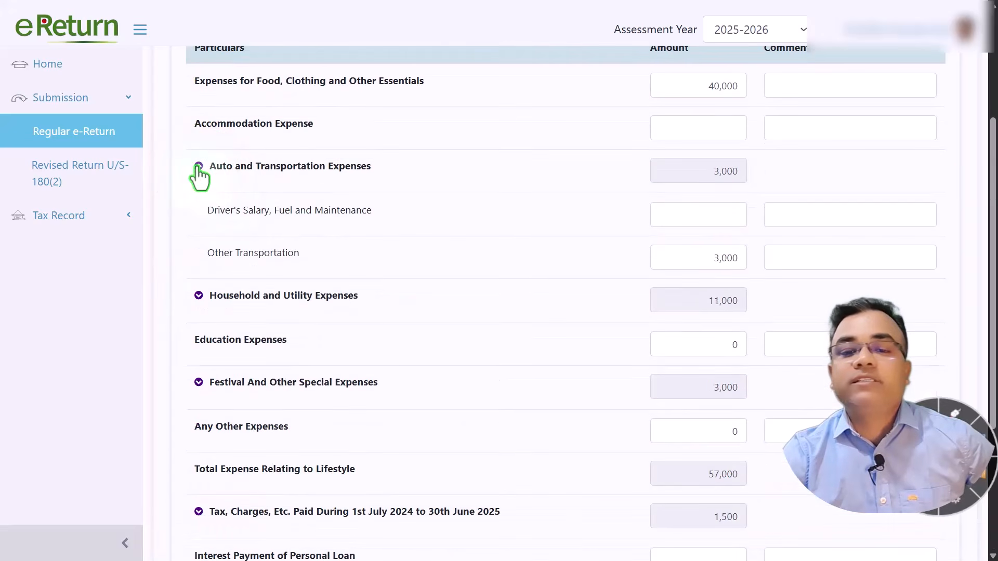
{"action": "left_click", "coordinate": [199, 166]}
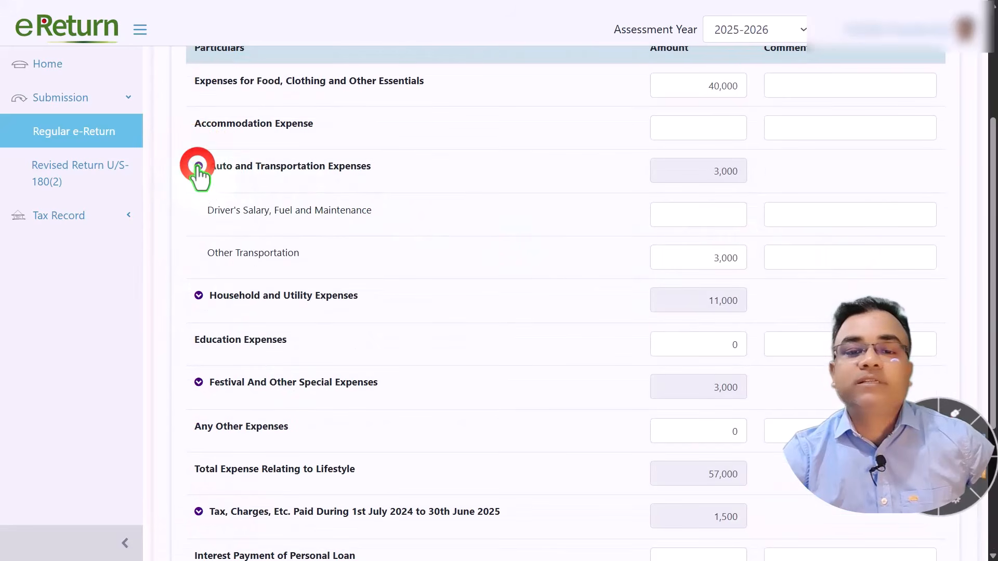
{"action": "scroll", "coordinate": [223, 320], "scroll_direction": "down", "scroll_amount": 3}
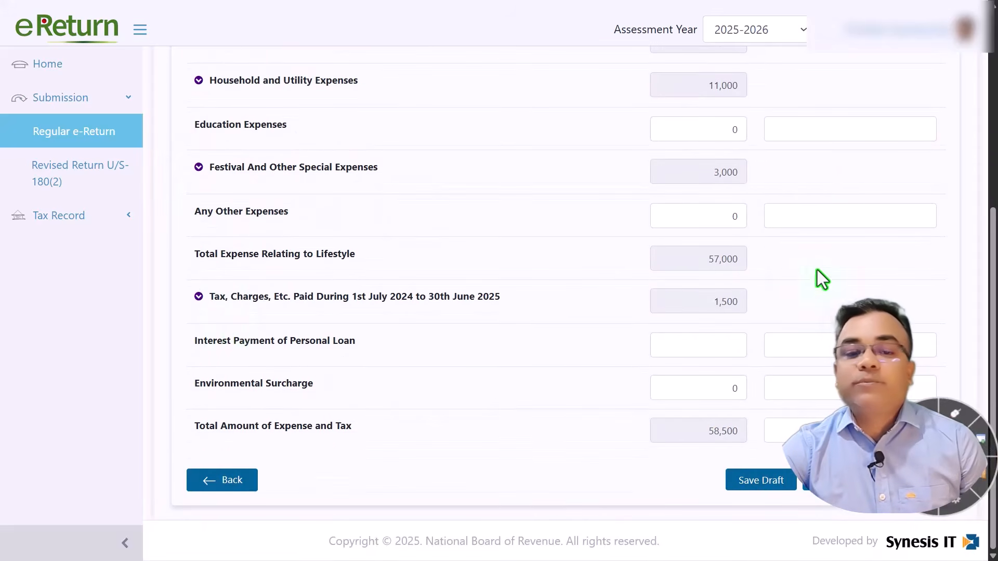
{"action": "left_click", "coordinate": [697, 177]}
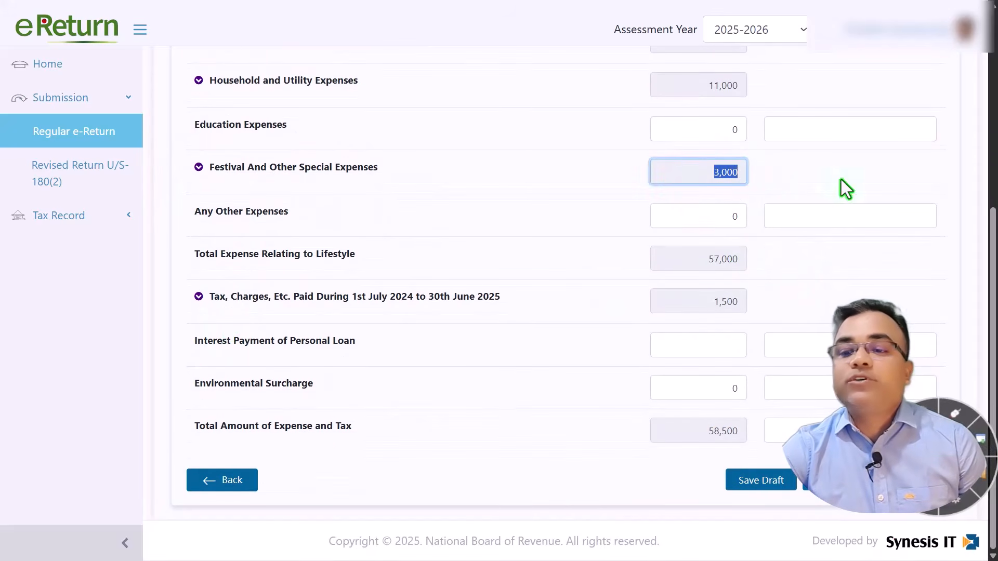
Expand the breakdown of tax and charges paid and set Payment of Tax at Source & Advance Tax to 0.
{"action": "left_click", "coordinate": [207, 297]}
{"action": "scroll", "coordinate": [413, 337], "scroll_direction": "down", "scroll_amount": 2}
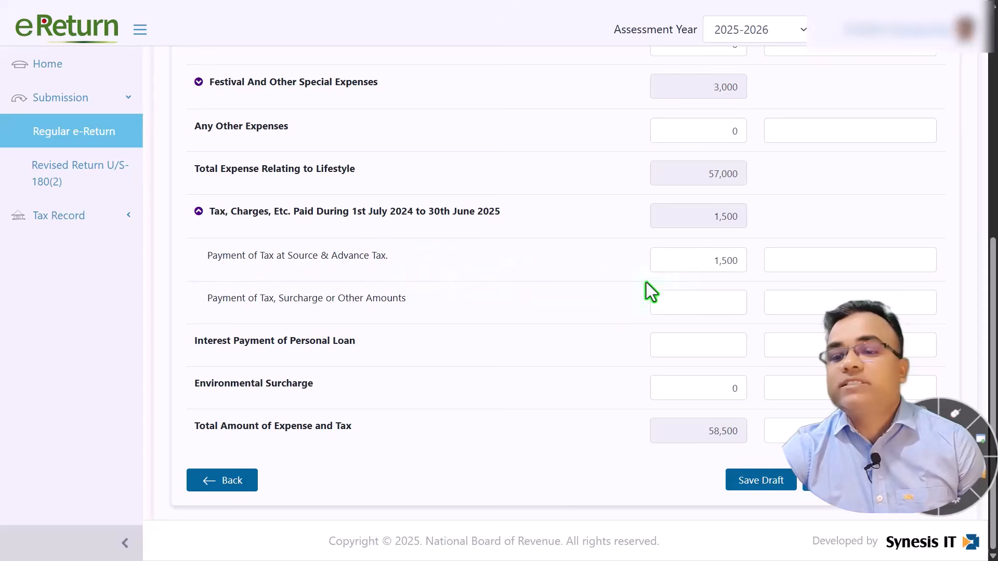
{"action": "scroll", "coordinate": [795, 300], "scroll_direction": "up", "scroll_amount": 8}
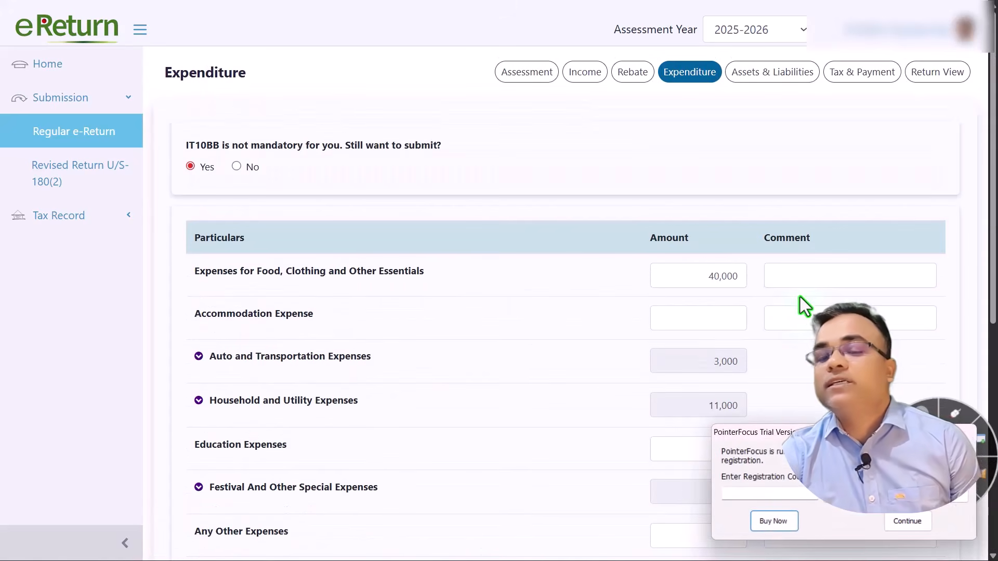
{"action": "scroll", "coordinate": [800, 297], "scroll_direction": "down", "scroll_amount": 5}
{"action": "scroll", "coordinate": [803, 306], "scroll_direction": "down", "scroll_amount": 3}
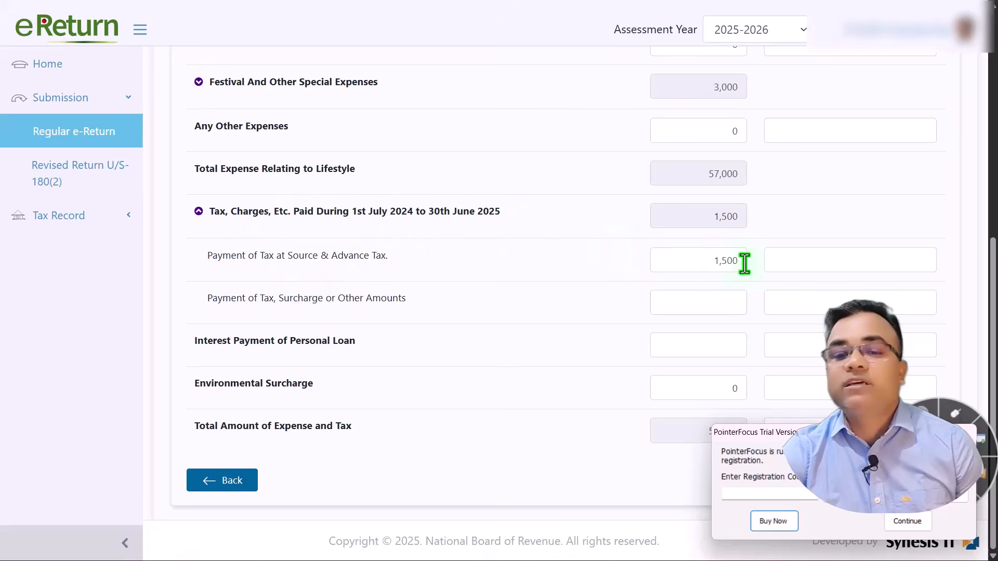
{"action": "double_click", "coordinate": [686, 268]}
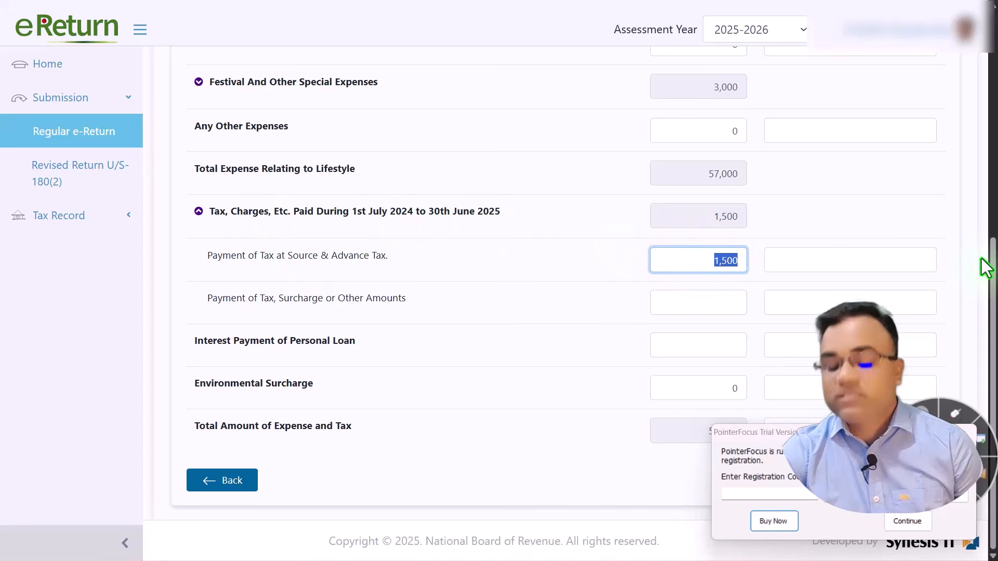
{"action": "type", "text": "0"}
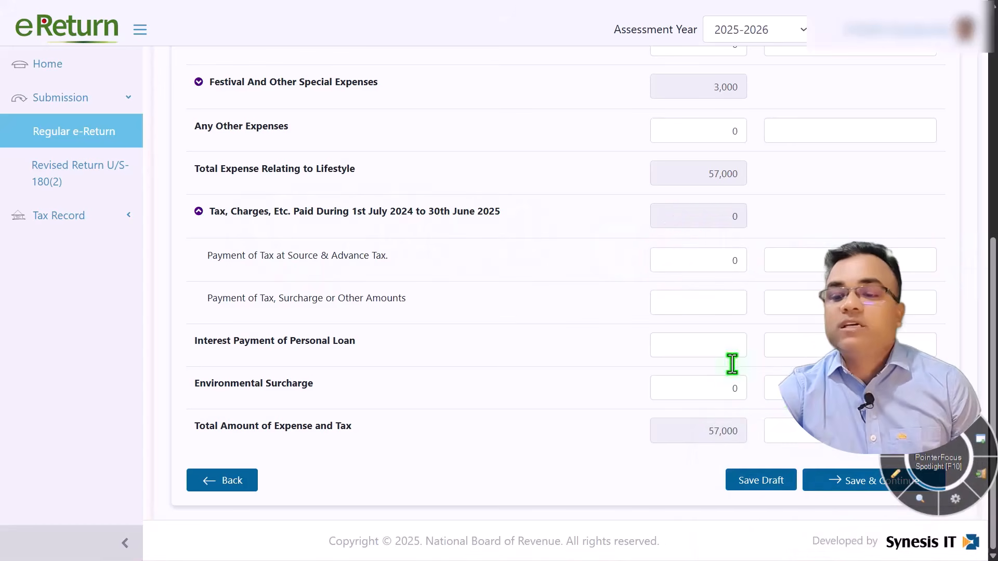
Save the expenditure details, continue to the Assets & Liabilities page and look over the asset categories.
{"action": "left_click", "coordinate": [846, 483]}
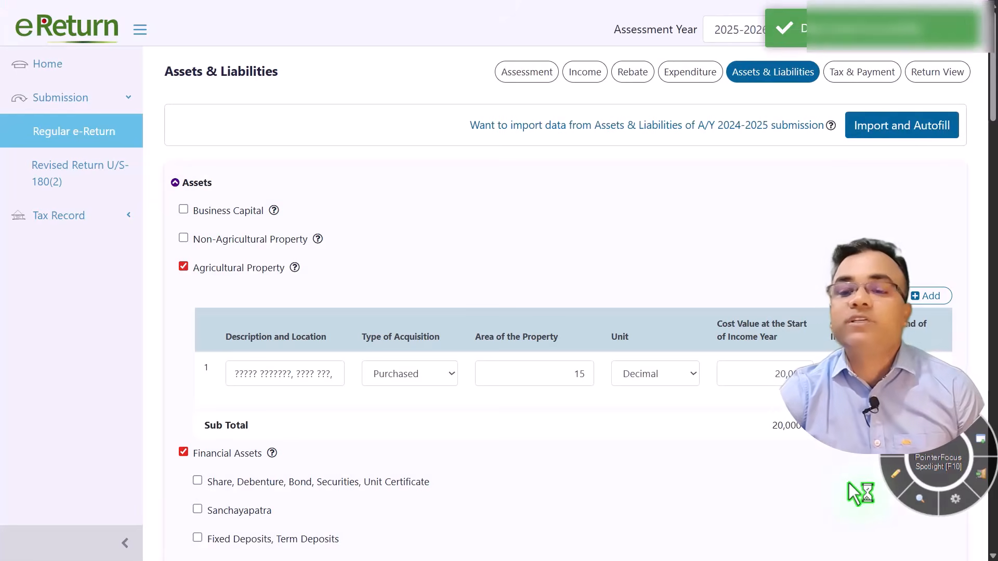
{"action": "scroll", "coordinate": [710, 316], "scroll_direction": "down", "scroll_amount": 7}
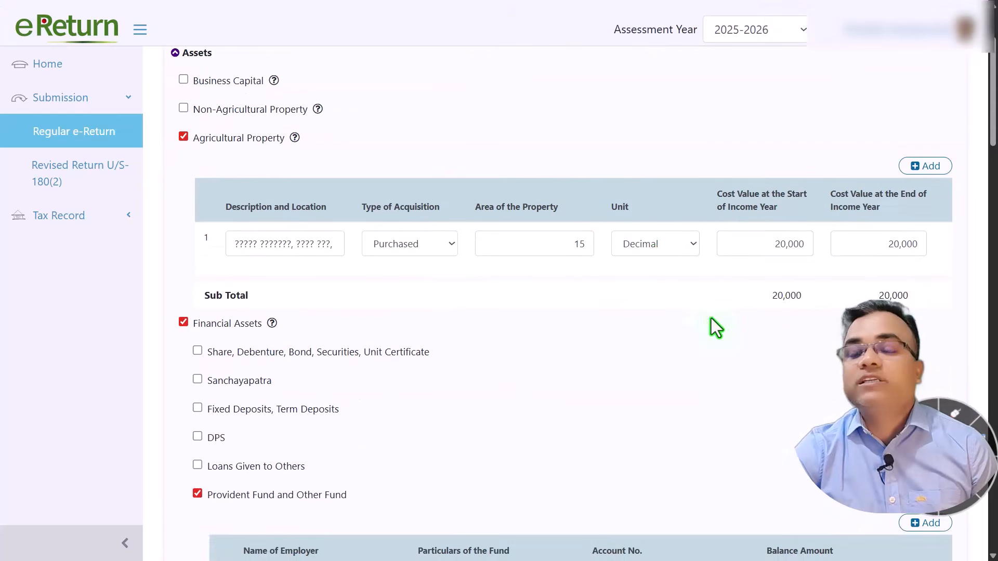
{"action": "scroll", "coordinate": [713, 318], "scroll_direction": "down", "scroll_amount": 7}
{"action": "scroll", "coordinate": [714, 318], "scroll_direction": "up", "scroll_amount": 11}
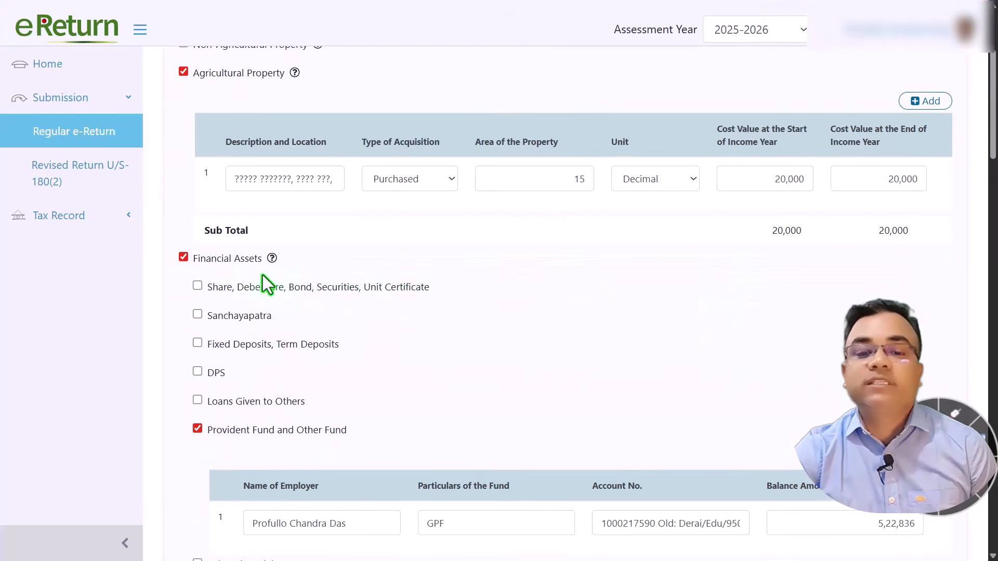
{"action": "scroll", "coordinate": [241, 226], "scroll_direction": "up", "scroll_amount": 2}
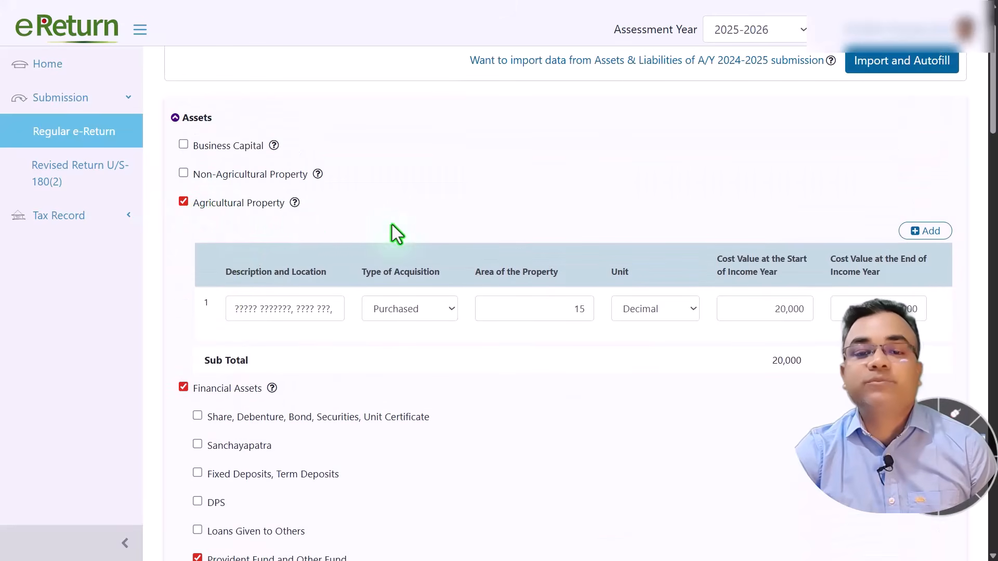
{"action": "scroll", "coordinate": [187, 216], "scroll_direction": "down", "scroll_amount": 3}
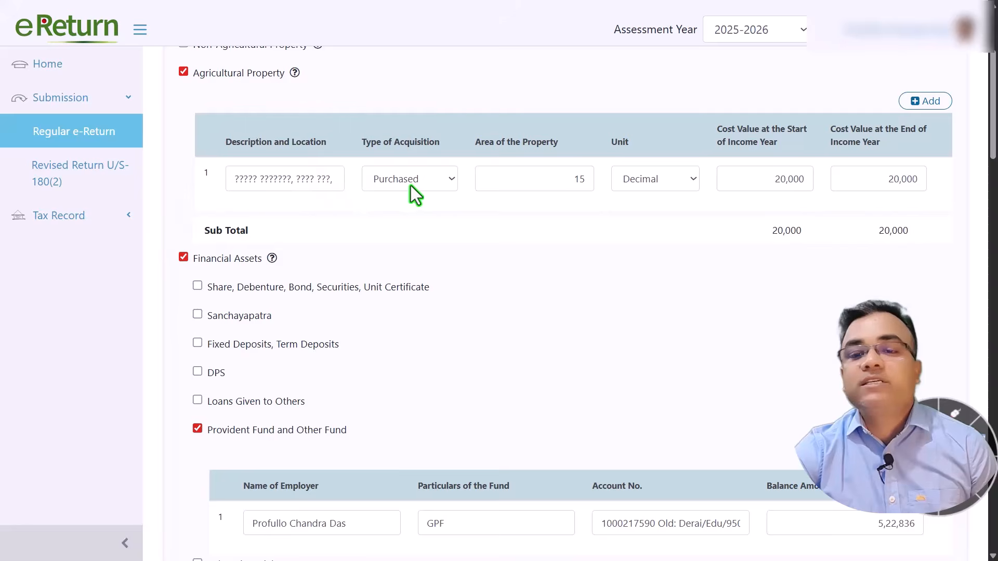
Review the agricultural property's area, unit, start and end cost values, and the available acquisition types.
{"action": "left_click_drag", "start_coordinate": [556, 178], "coordinate": [593, 178]}
{"action": "left_click", "coordinate": [661, 182]}
{"action": "left_click", "coordinate": [658, 198]}
{"action": "left_click", "coordinate": [771, 183]}
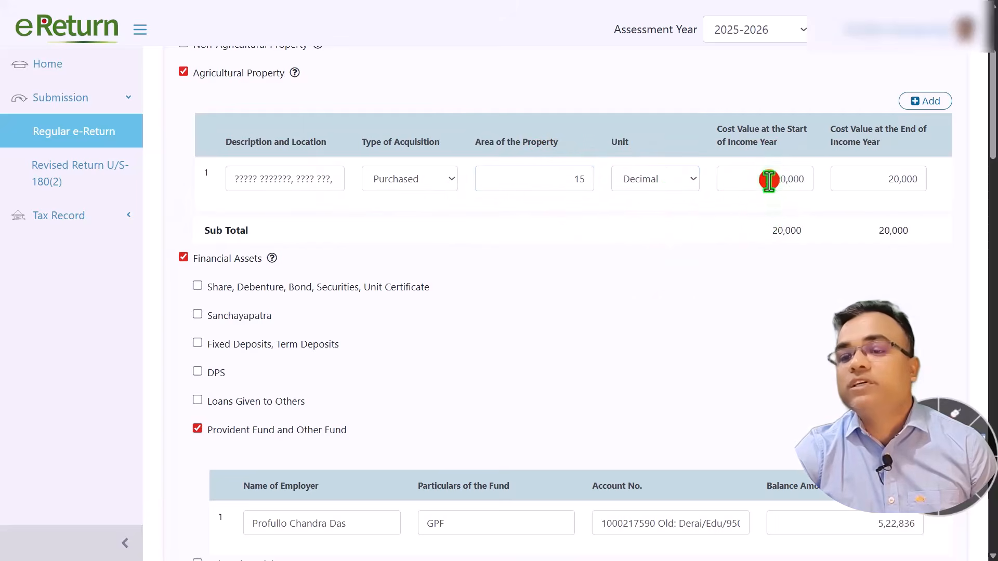
{"action": "left_click_drag", "start_coordinate": [857, 178], "coordinate": [936, 185]}
{"action": "left_click", "coordinate": [455, 179]}
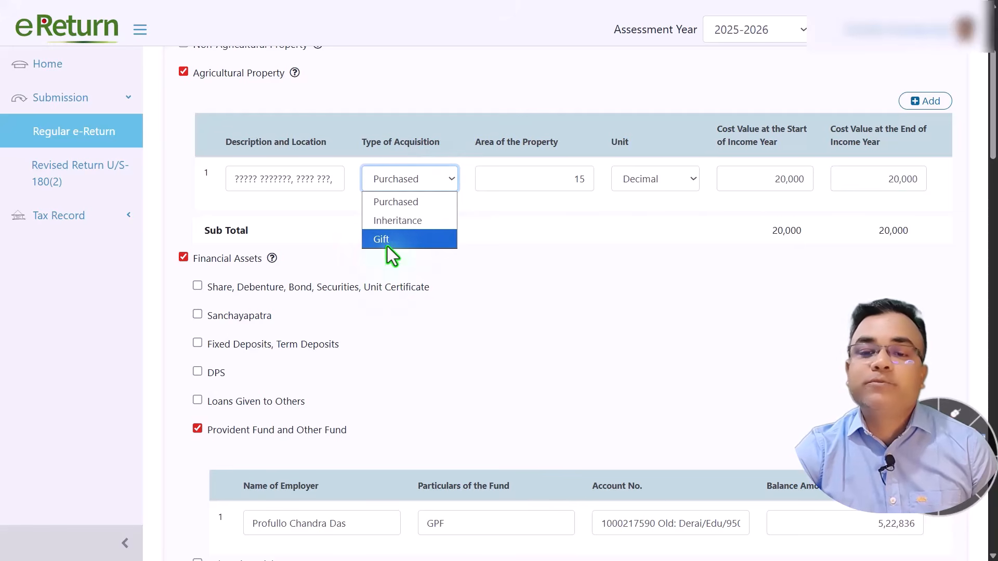
{"action": "left_click", "coordinate": [408, 182]}
{"action": "left_click", "coordinate": [560, 260]}
Replace the agricultural property's description and location with "Land".
{"action": "left_click", "coordinate": [333, 174]}
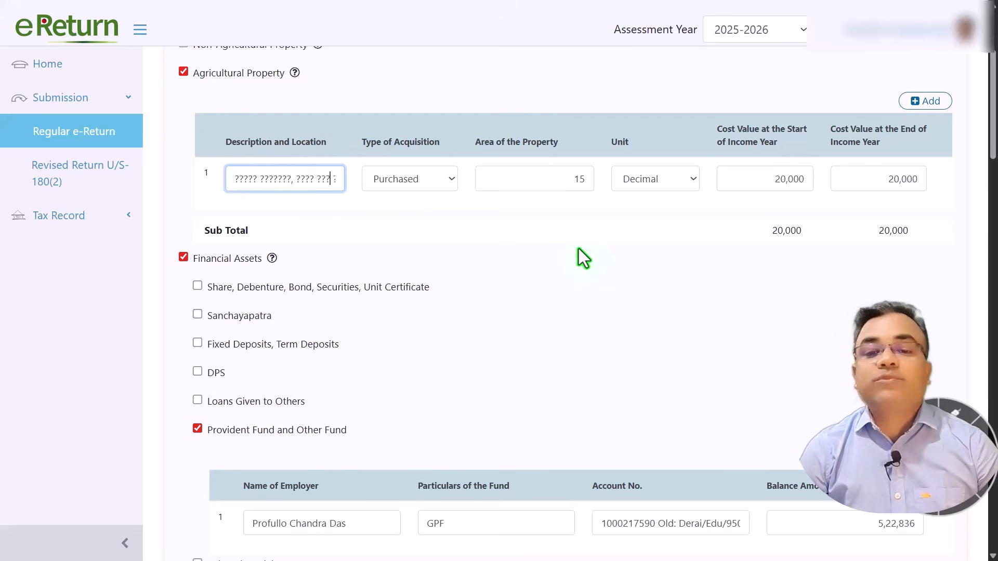
{"action": "key", "text": "BackSpace"}
{"action": "key", "text": "BackSpace"}
{"action": "key", "text": "BackSpace"}
{"action": "key", "text": "BackSpace"}
{"action": "key", "text": "BackSpace"}
{"action": "key", "text": "BackSpace"}
{"action": "key", "text": "BackSpace"}
{"action": "key", "text": "BackSpace"}
{"action": "key", "text": "BackSpace"}
{"action": "key", "text": "BackSpace"}
{"action": "key", "text": "BackSpace"}
{"action": "key", "text": "BackSpace"}
{"action": "key", "text": "BackSpace"}
{"action": "key", "text": "BackSpace"}
{"action": "key", "text": "BackSpace"}
{"action": "key", "text": "BackSpace"}
{"action": "key", "text": "BackSpace"}
{"action": "key", "text": "BackSpace"}
{"action": "key", "text": "BackSpace"}
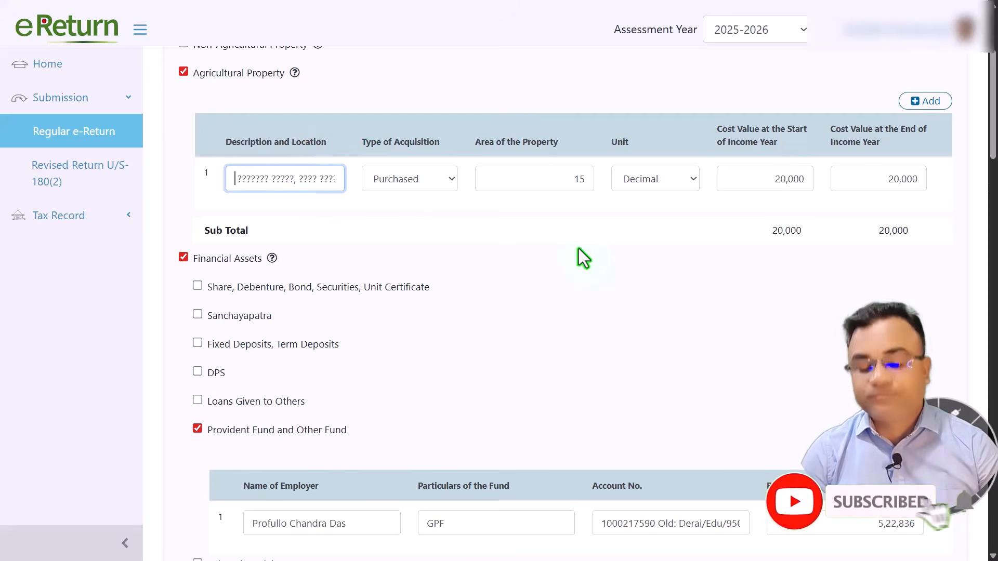
{"action": "key", "text": "BackSpace"}
{"action": "key", "text": "BackSpace"}
{"action": "key", "text": "BackSpace"}
{"action": "key", "text": "BackSpace"}
{"action": "key", "text": "BackSpace"}
{"action": "key", "text": "BackSpace"}
{"action": "key", "text": "BackSpace"}
{"action": "key", "text": "BackSpace"}
{"action": "key", "text": "BackSpace"}
{"action": "key", "text": "BackSpace"}
{"action": "key", "text": "BackSpace"}
{"action": "key", "text": "BackSpace"}
{"action": "key", "text": "BackSpace"}
{"action": "key", "text": "BackSpace"}
{"action": "key", "text": "BackSpace"}
{"action": "key", "text": "BackSpace"}
{"action": "key", "text": "BackSpace"}
{"action": "key", "text": "BackSpace"}
{"action": "key", "text": "BackSpace"}
{"action": "key", "text": "BackSpace"}
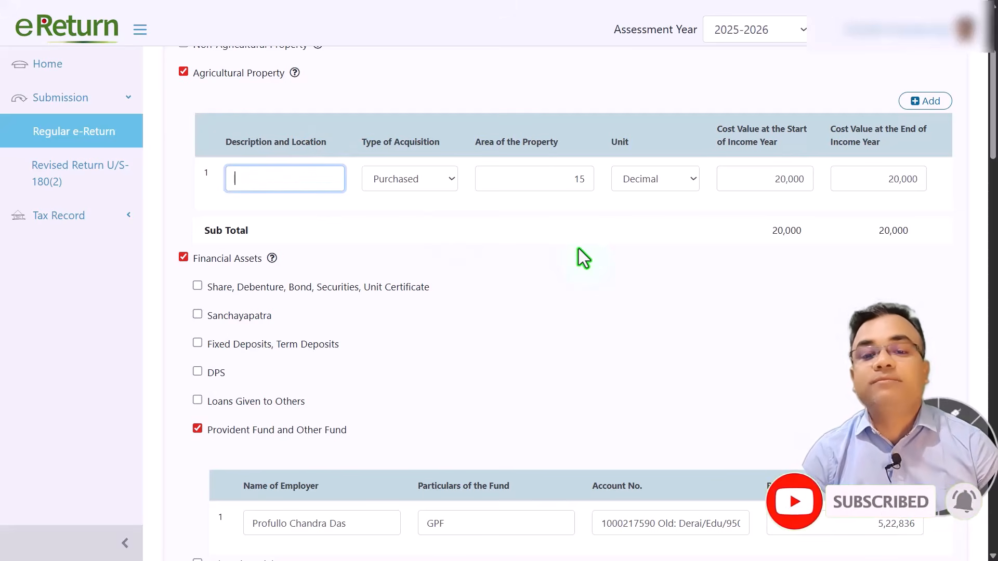
{"action": "type", "text": "La"}
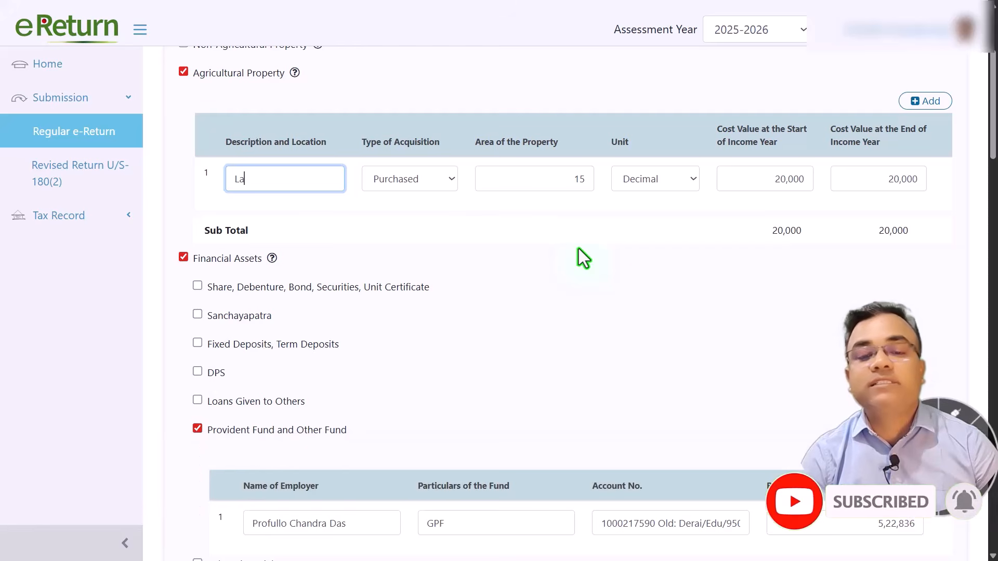
{"action": "type", "text": "nd"}
Dismiss the PointerFocus trial notice and review the provident fund entry's employer name, fund particulars and balance amount.
{"action": "scroll", "coordinate": [551, 265], "scroll_direction": "down", "scroll_amount": 3}
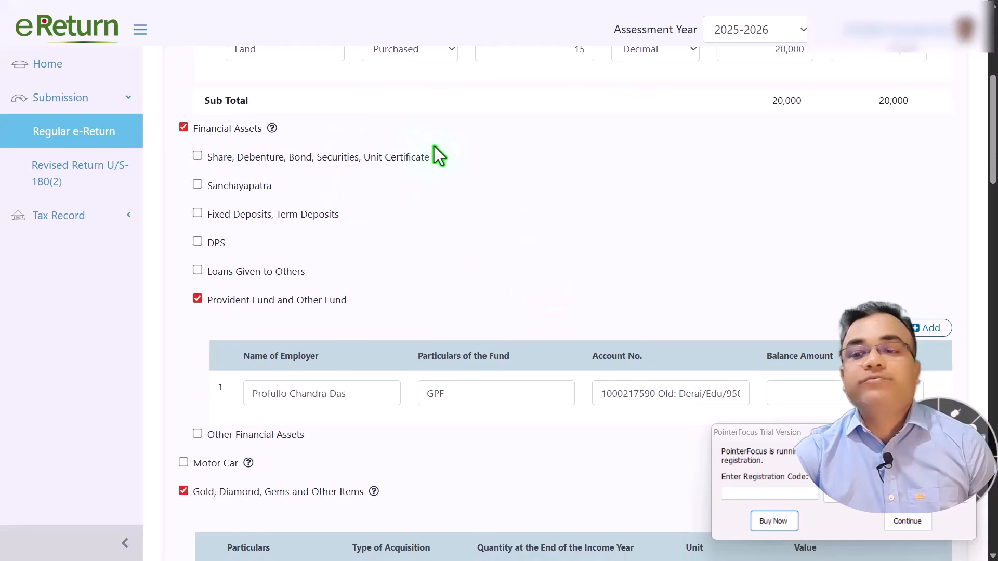
{"action": "left_click", "coordinate": [906, 520]}
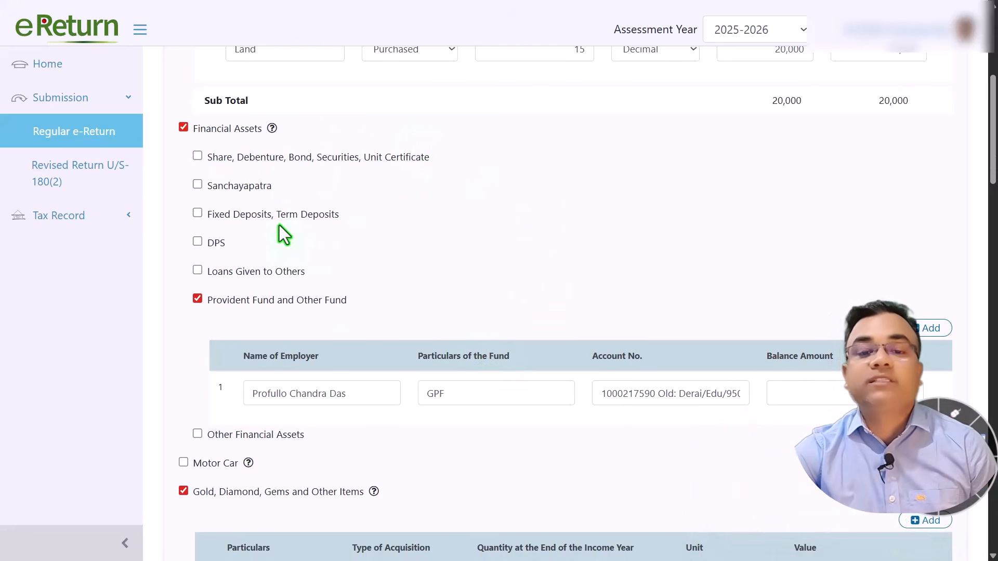
{"action": "scroll", "coordinate": [312, 246], "scroll_direction": "down", "scroll_amount": 2}
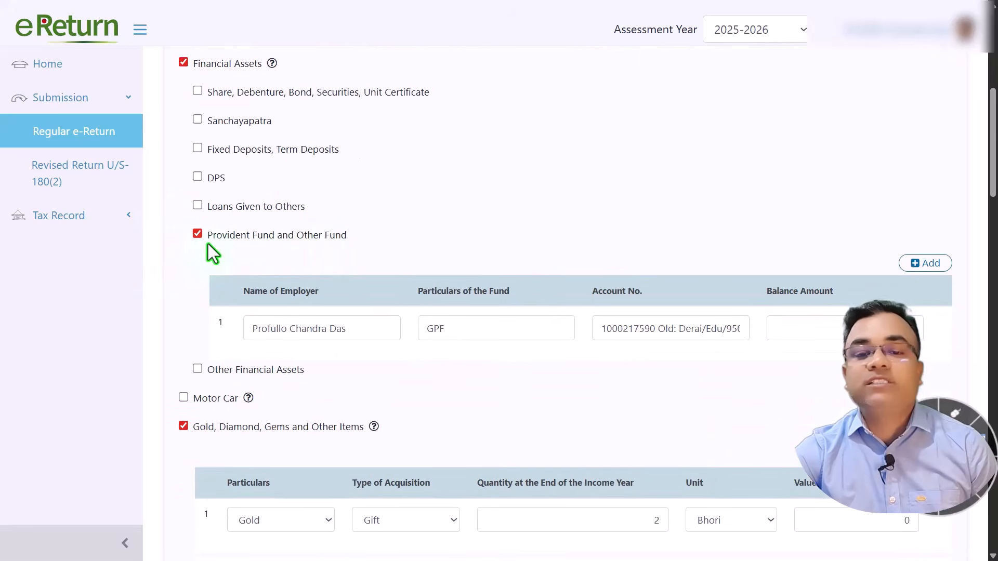
{"action": "scroll", "coordinate": [397, 244], "scroll_direction": "down", "scroll_amount": 2}
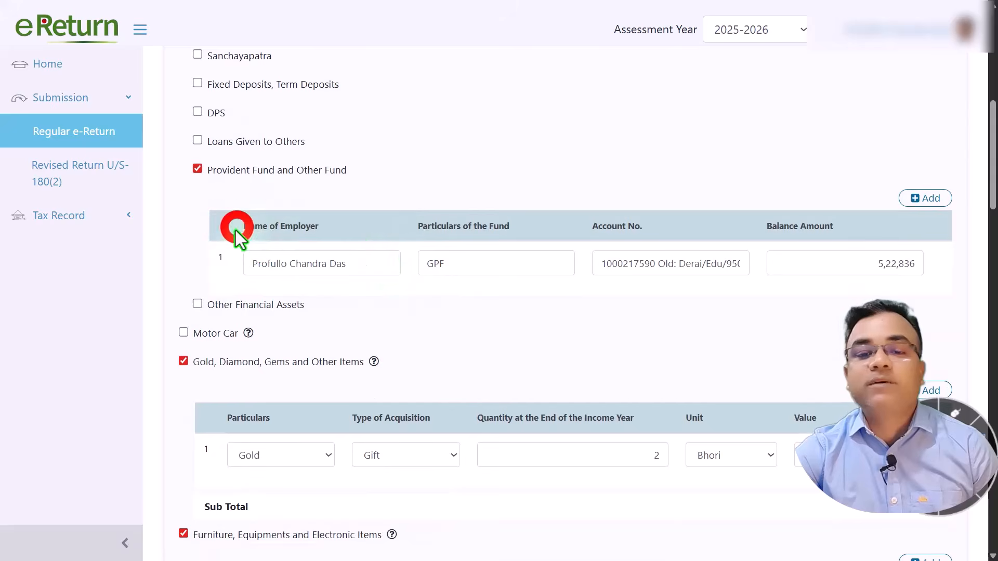
{"action": "left_click_drag", "start_coordinate": [237, 228], "coordinate": [346, 229]}
{"action": "left_click_drag", "start_coordinate": [387, 268], "coordinate": [208, 264]}
{"action": "right_click", "coordinate": [208, 264]}
{"action": "left_click", "coordinate": [520, 325]}
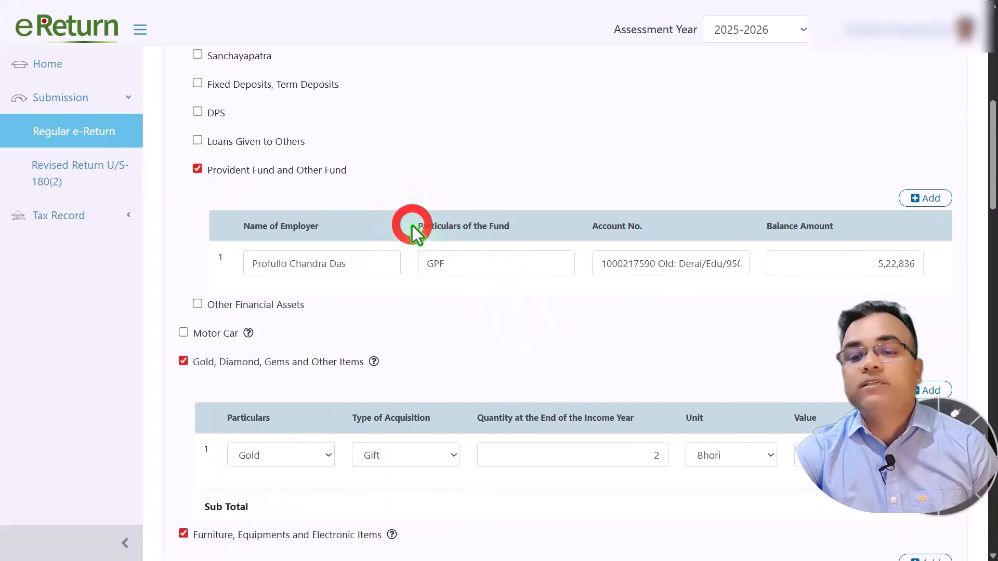
{"action": "left_click_drag", "start_coordinate": [413, 225], "coordinate": [533, 227]}
{"action": "left_click", "coordinate": [475, 264]}
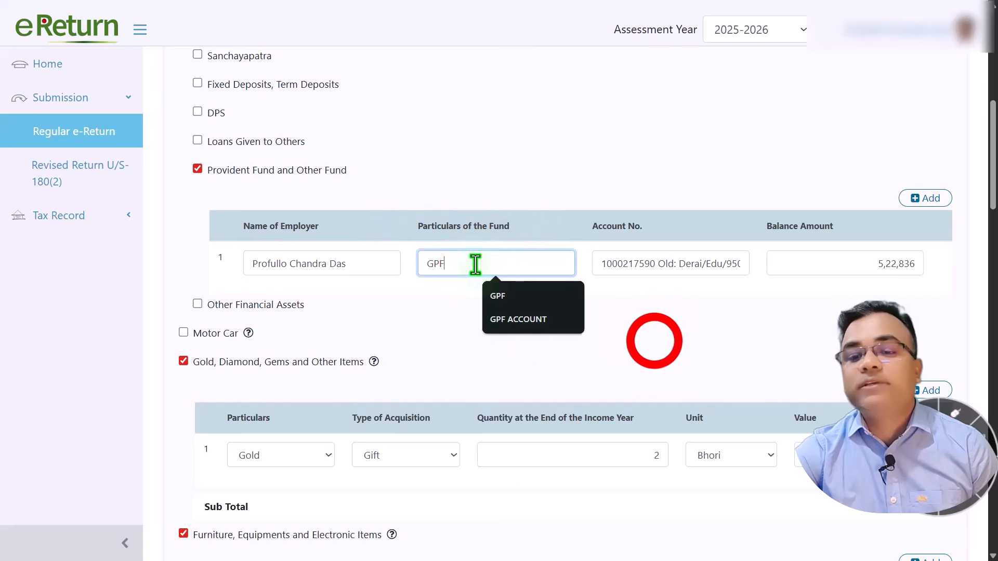
{"action": "left_click", "coordinate": [654, 342]}
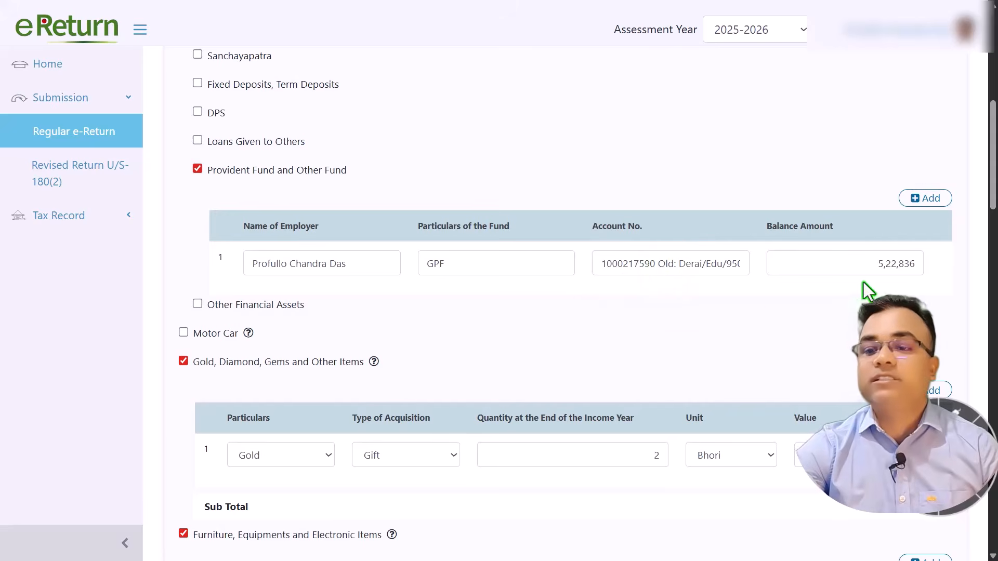
{"action": "left_click", "coordinate": [860, 263]}
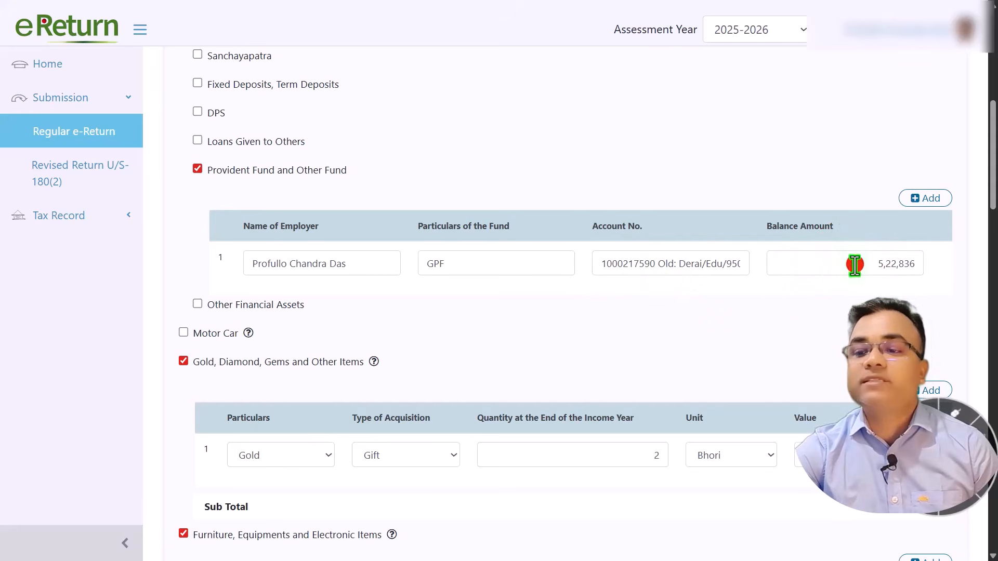
{"action": "left_click_drag", "start_coordinate": [854, 265], "coordinate": [924, 265]}
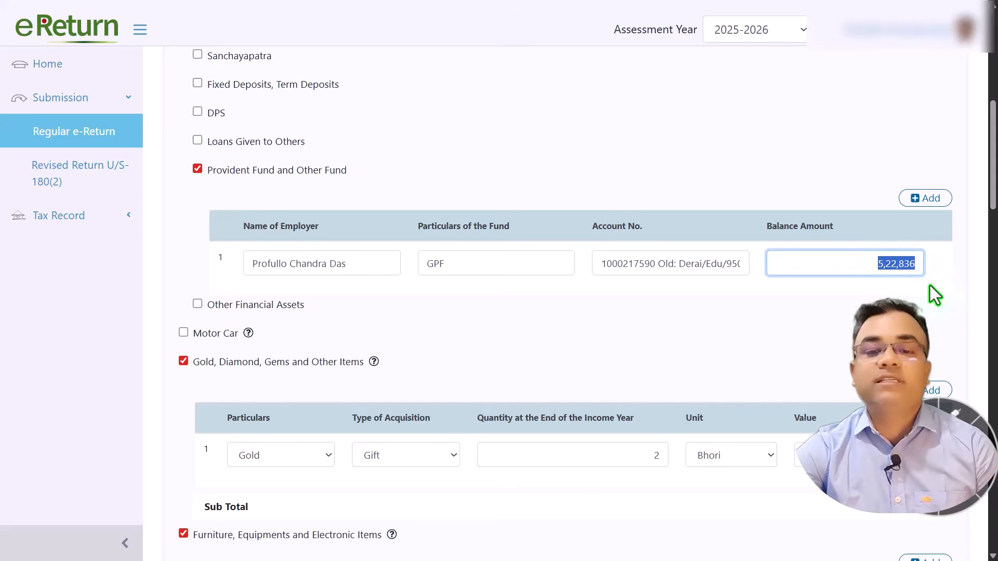
Review the gold entry's quantity and value, keeping Gift as its acquisition type and Bhori as its unit.
{"action": "scroll", "coordinate": [702, 317], "scroll_direction": "down", "scroll_amount": 3}
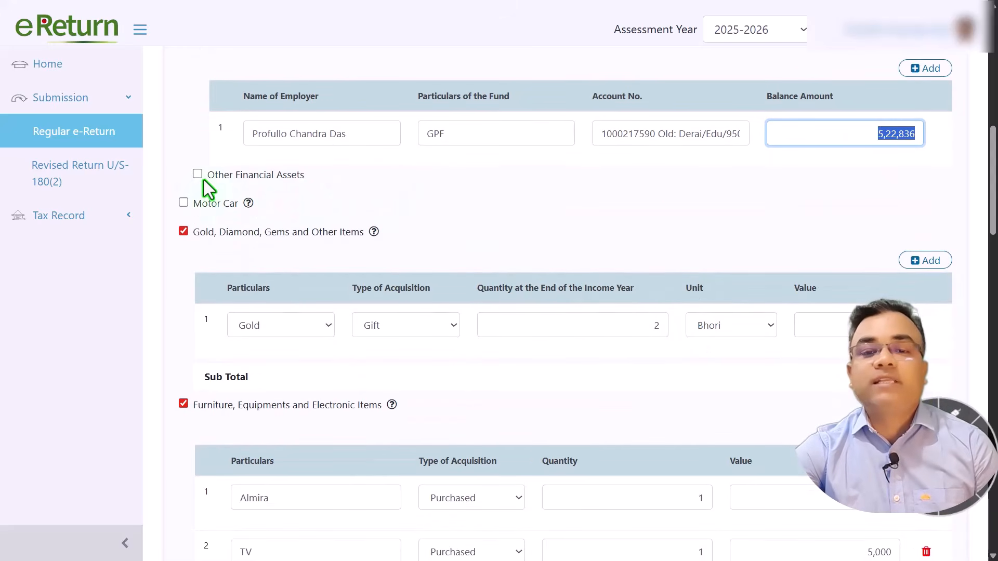
{"action": "scroll", "coordinate": [407, 207], "scroll_direction": "down", "scroll_amount": 1}
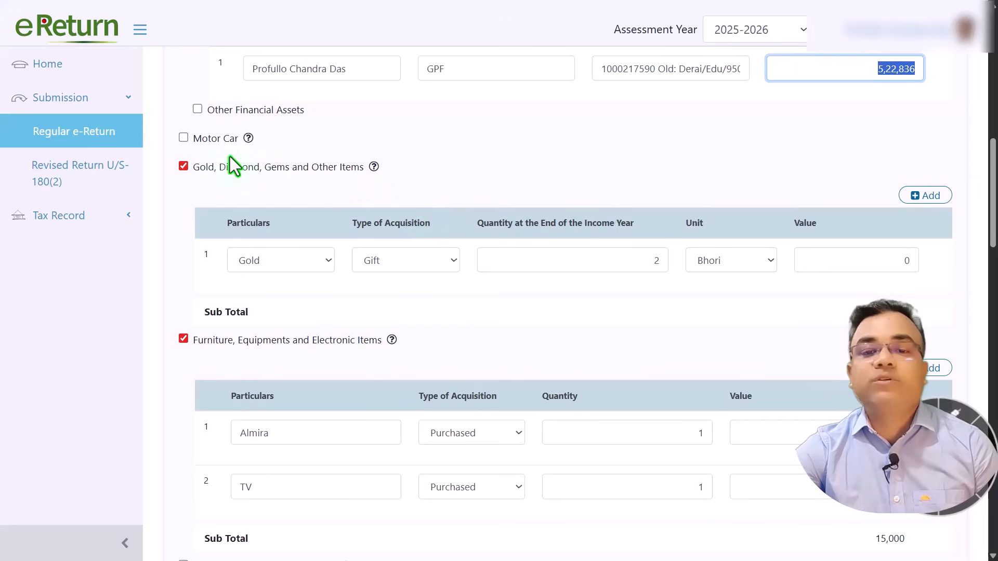
{"action": "scroll", "coordinate": [644, 153], "scroll_direction": "down", "scroll_amount": 2}
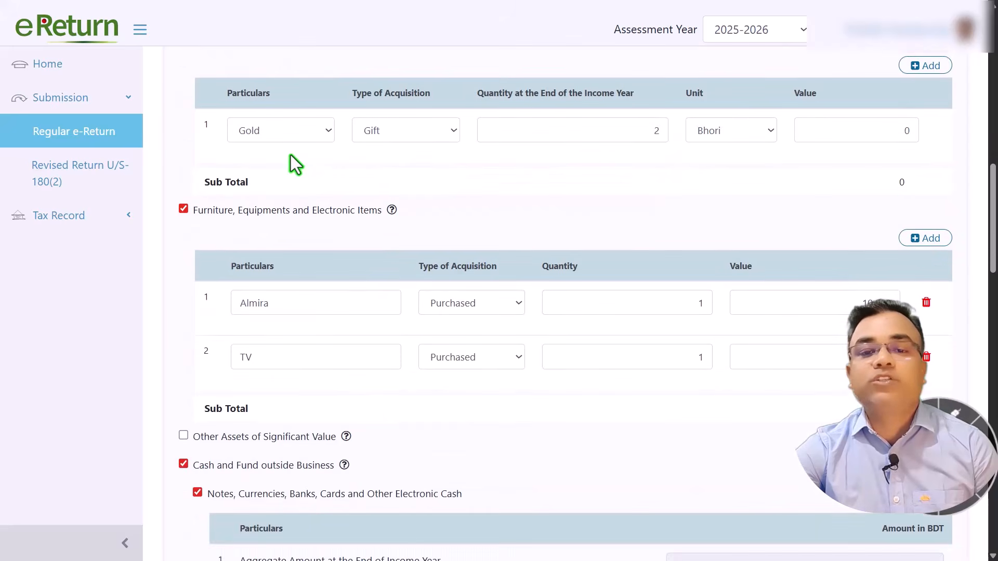
{"action": "scroll", "coordinate": [276, 177], "scroll_direction": "up", "scroll_amount": 1}
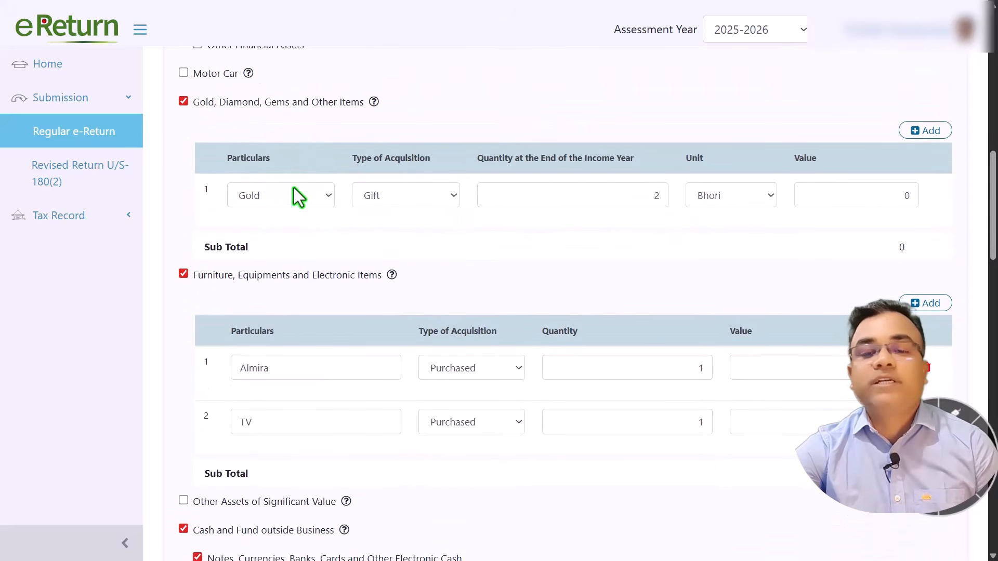
{"action": "left_click", "coordinate": [448, 196]}
{"action": "left_click", "coordinate": [397, 255]}
{"action": "left_click", "coordinate": [639, 203]}
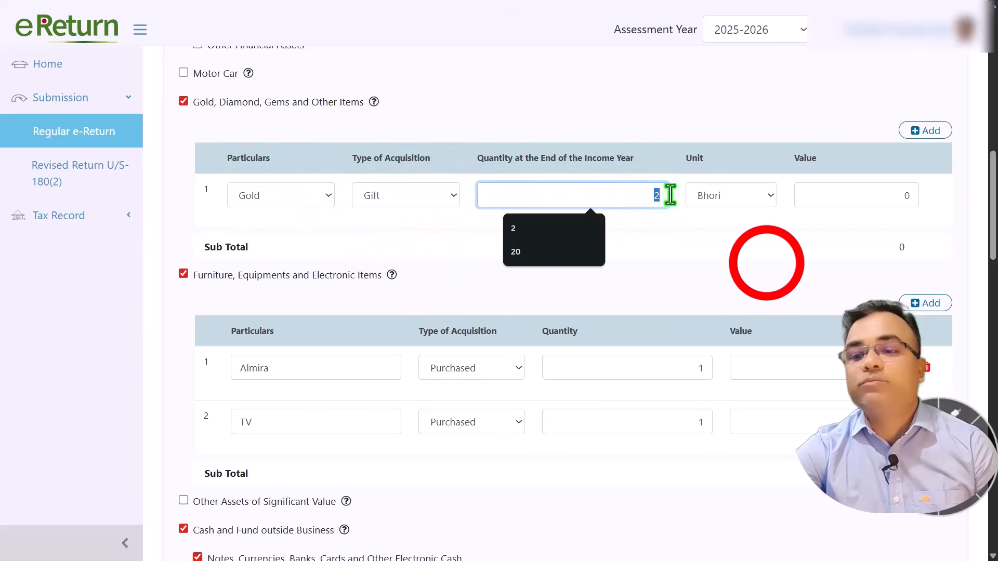
{"action": "left_click", "coordinate": [764, 197]}
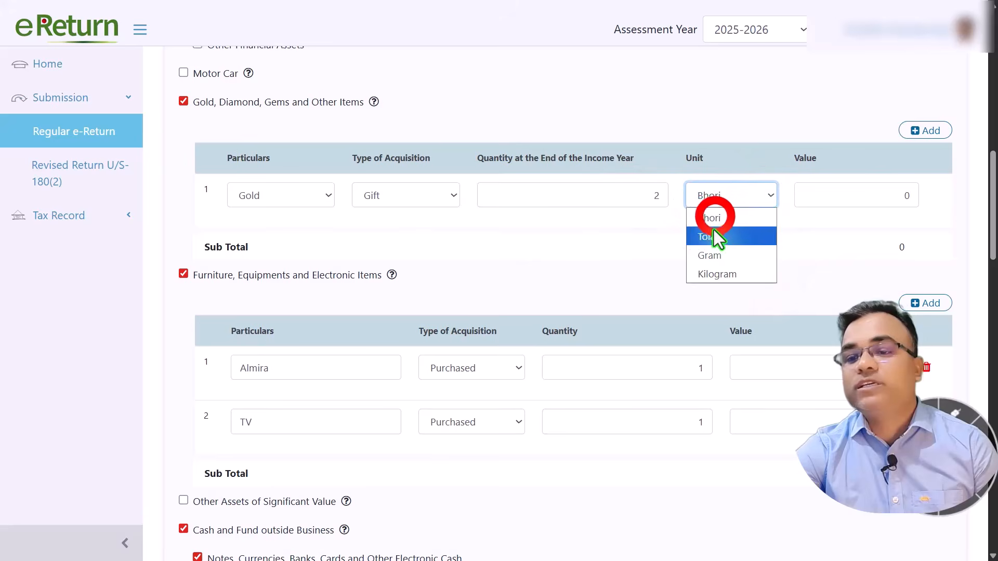
{"action": "left_click", "coordinate": [717, 216]}
{"action": "left_click", "coordinate": [889, 196]}
{"action": "left_click", "coordinate": [832, 244]}
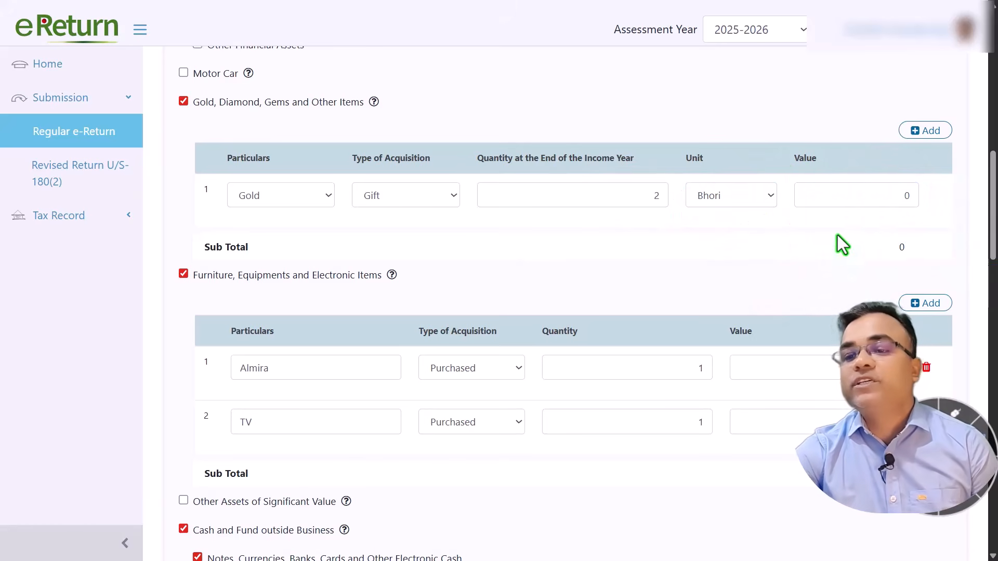
Dismiss the PointerFocus trial notice and check the quantity and value of the Almira and the value of the TV under furniture and equipment.
{"action": "scroll", "coordinate": [897, 211], "scroll_direction": "down", "scroll_amount": 1}
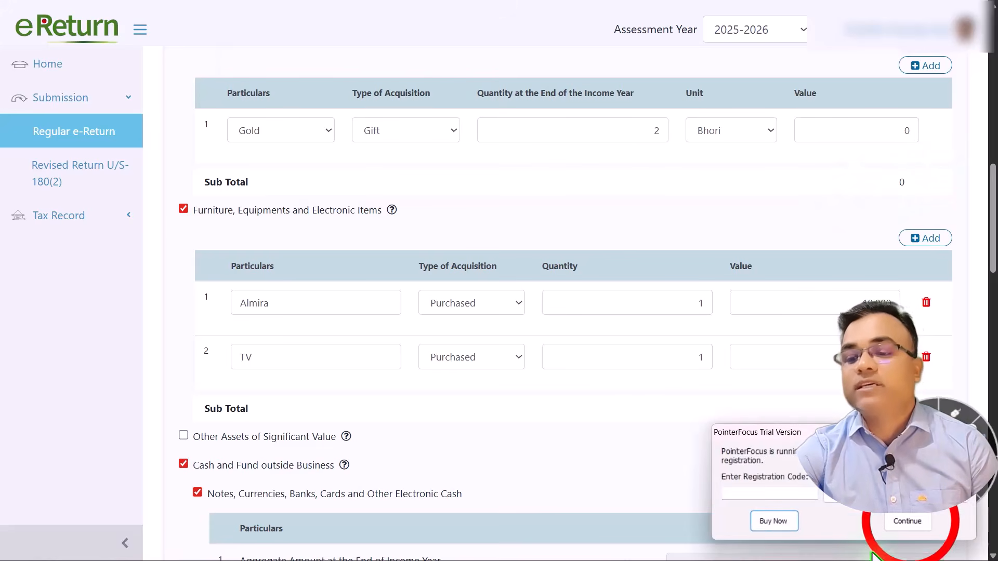
{"action": "left_click", "coordinate": [910, 520]}
{"action": "scroll", "coordinate": [332, 274], "scroll_direction": "down", "scroll_amount": 2}
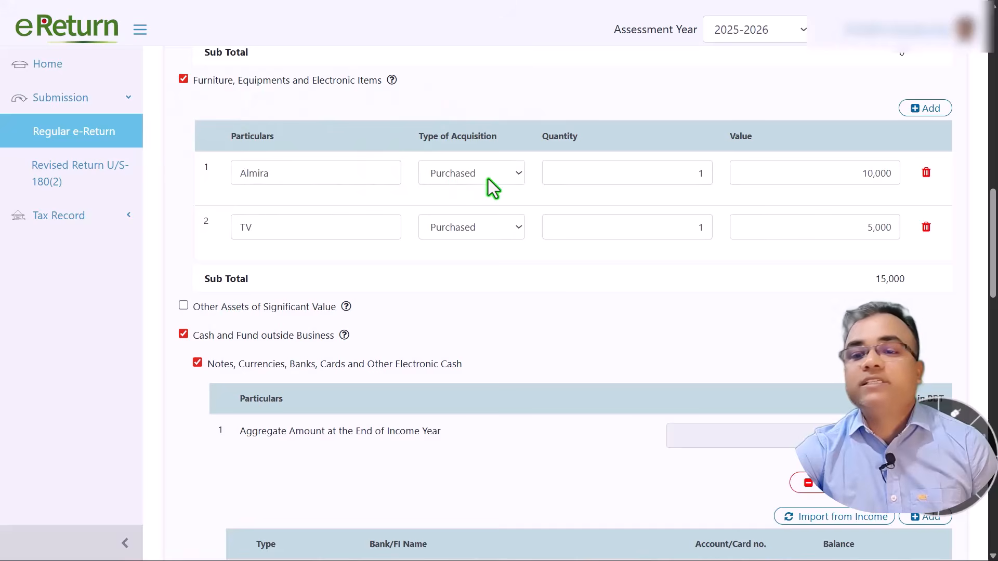
{"action": "left_click_drag", "start_coordinate": [691, 173], "coordinate": [763, 180]}
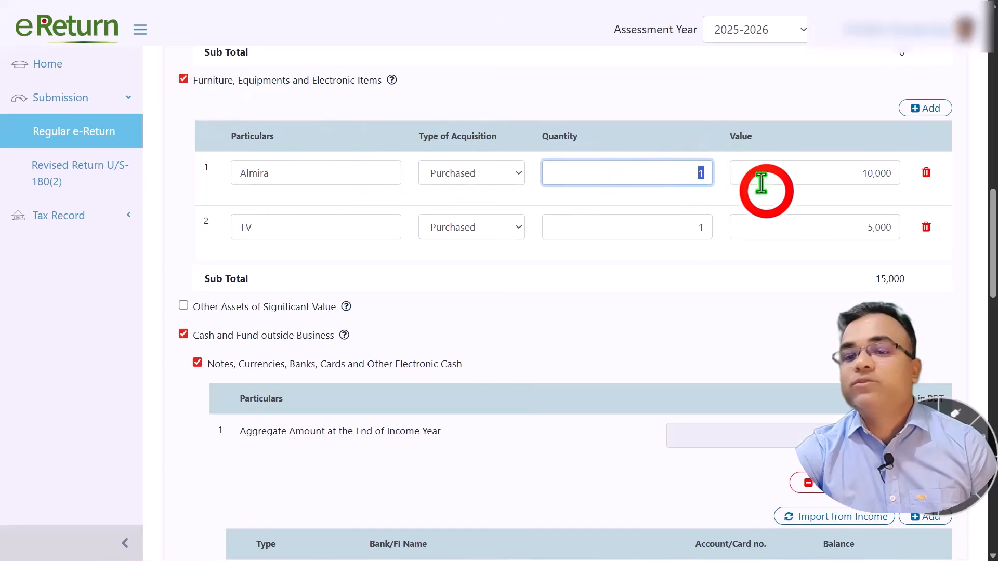
{"action": "key", "text": "Tab"}
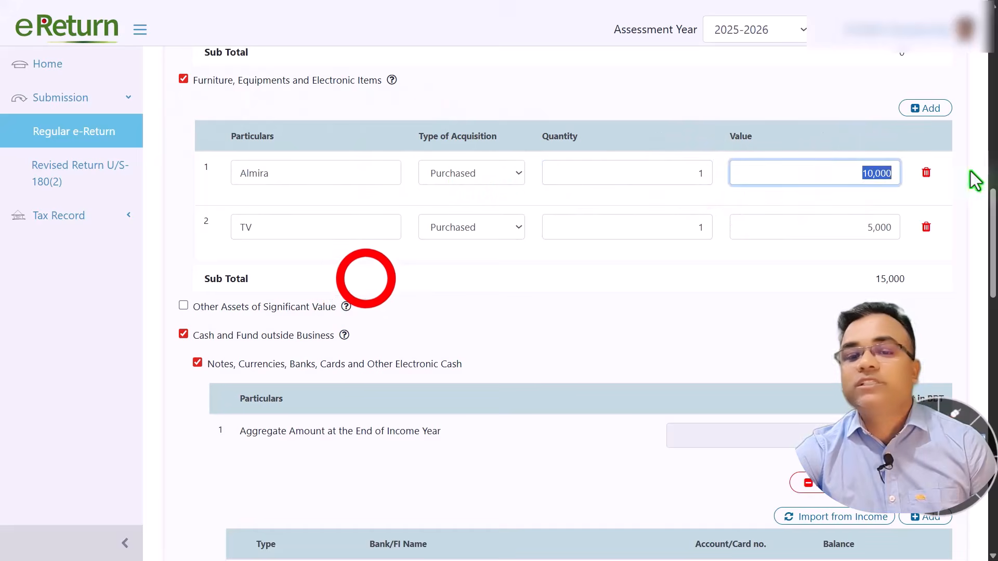
{"action": "left_click", "coordinate": [365, 280]}
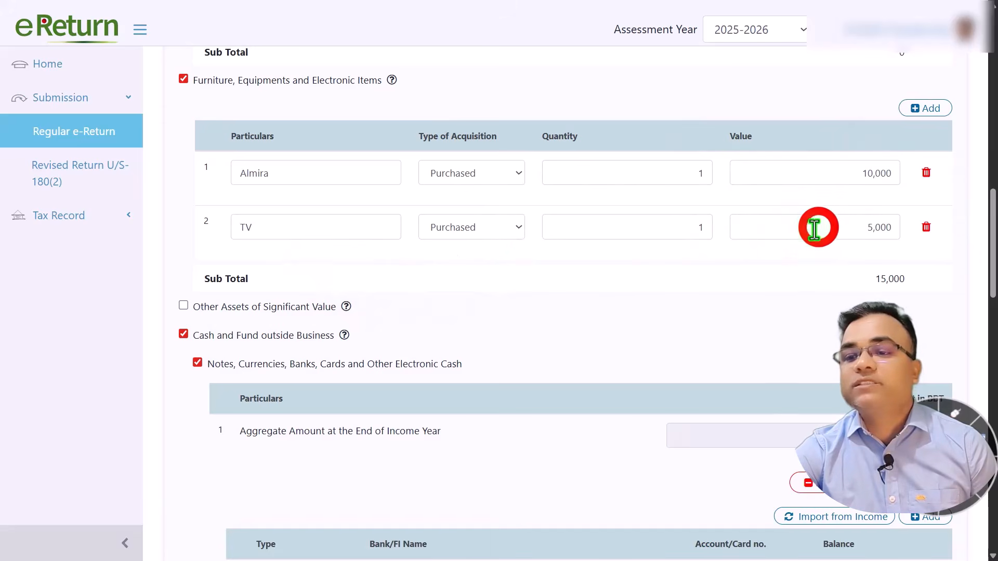
{"action": "left_click_drag", "start_coordinate": [817, 225], "coordinate": [897, 251]}
{"action": "left_click", "coordinate": [741, 269]}
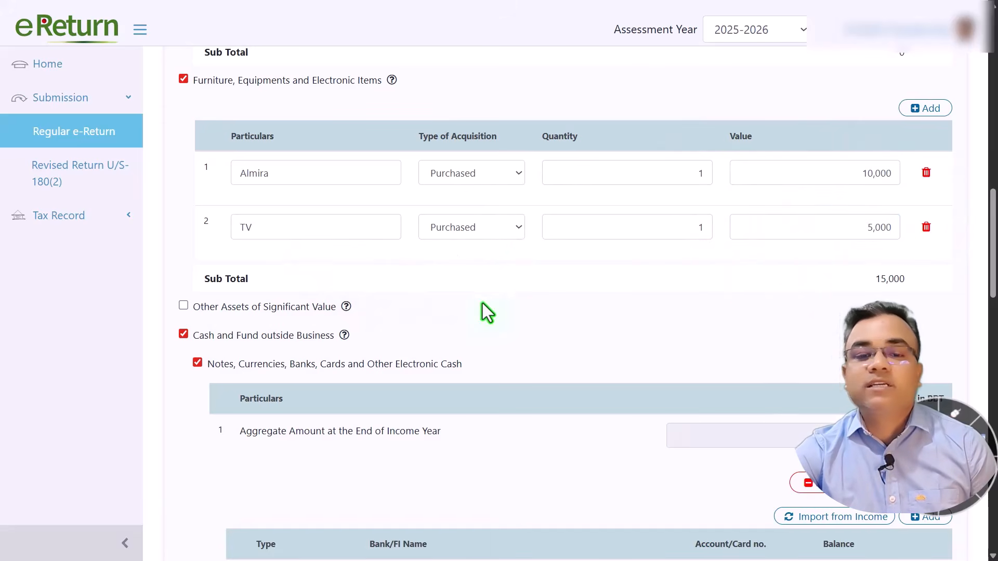
Set the bank name of the bank account entry under cash and fund outside business to Agrani Bank PLC.
{"action": "scroll", "coordinate": [483, 306], "scroll_direction": "down", "scroll_amount": 3}
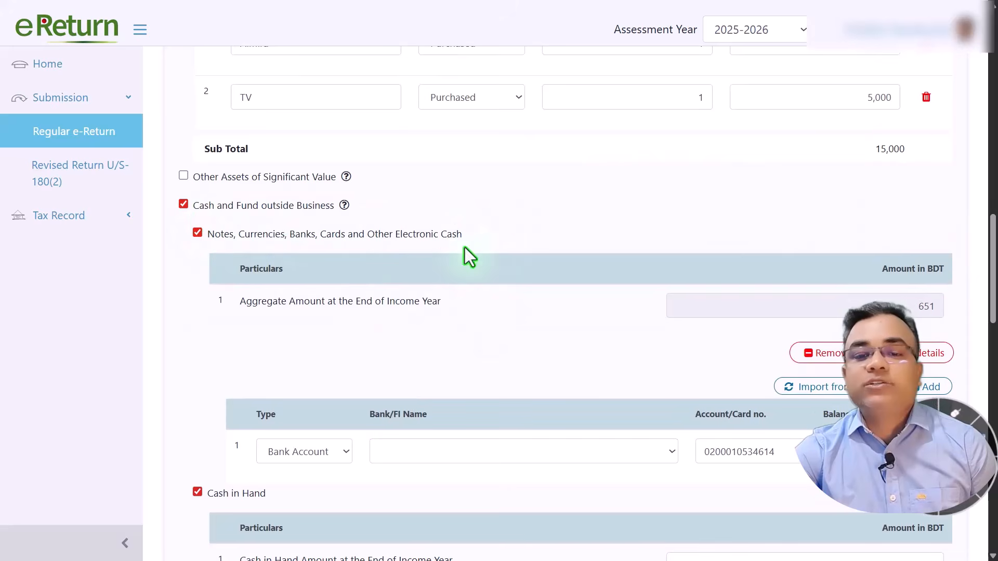
{"action": "scroll", "coordinate": [289, 286], "scroll_direction": "down", "scroll_amount": 3}
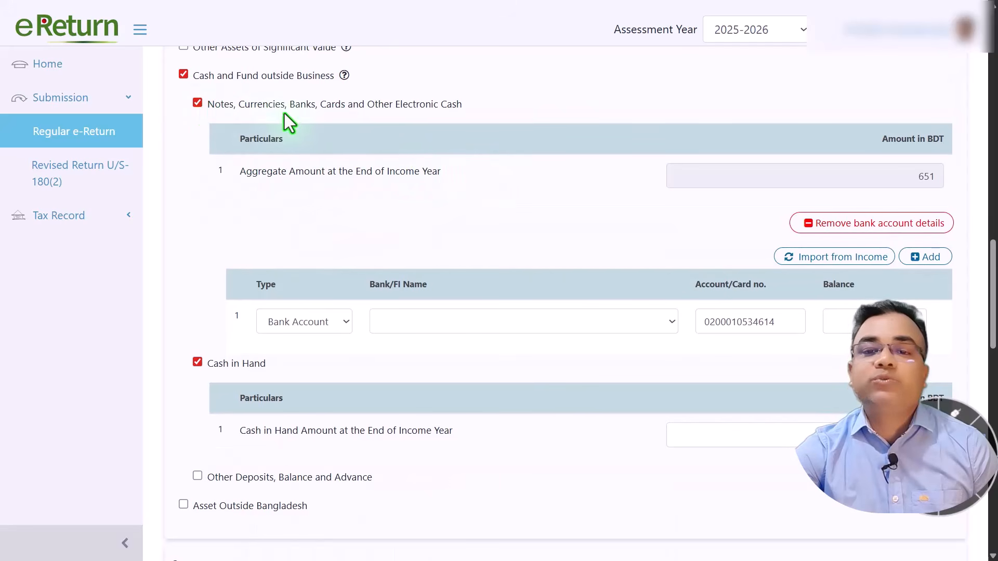
{"action": "scroll", "coordinate": [379, 294], "scroll_direction": "down", "scroll_amount": 3}
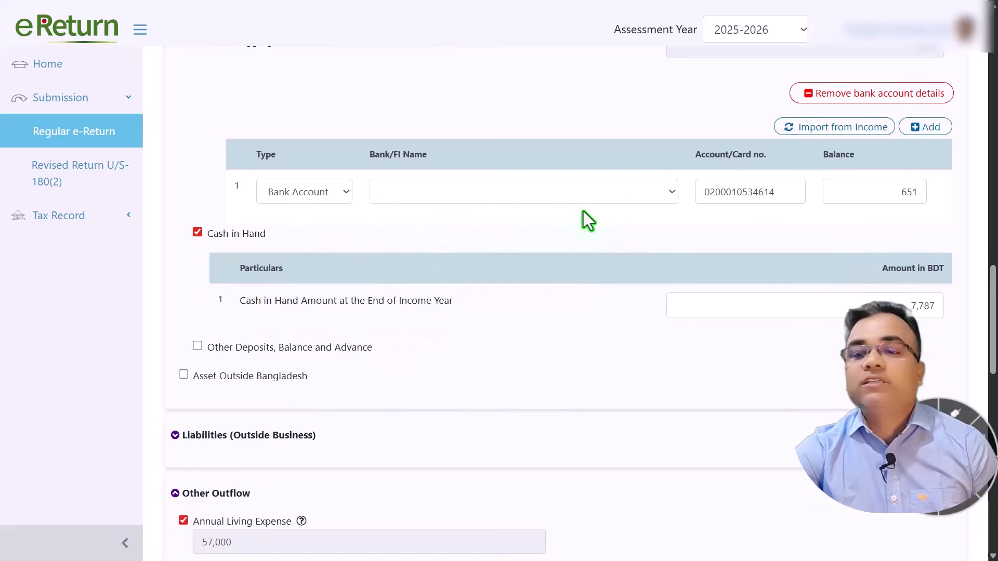
{"action": "left_click", "coordinate": [457, 191]}
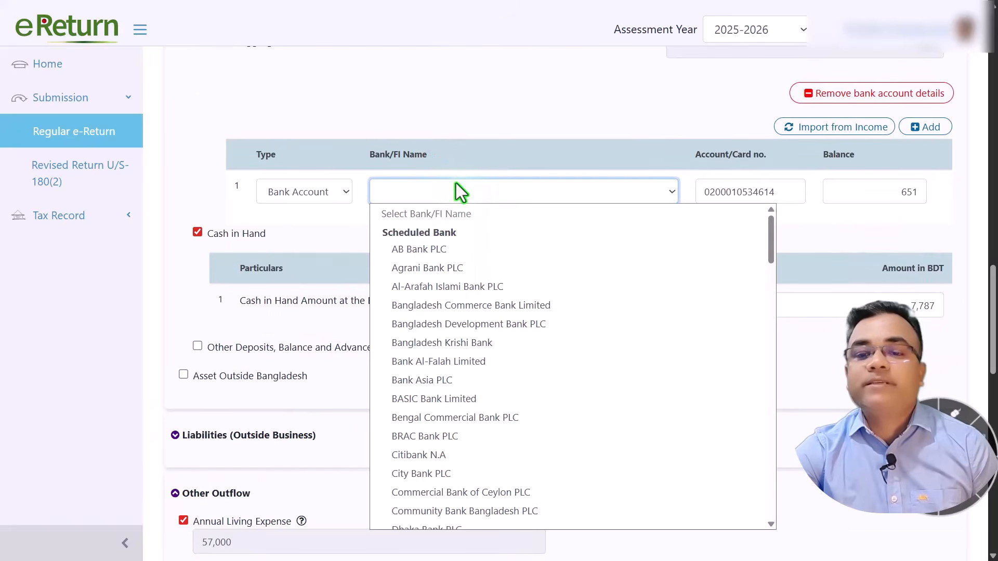
{"action": "left_click", "coordinate": [418, 269]}
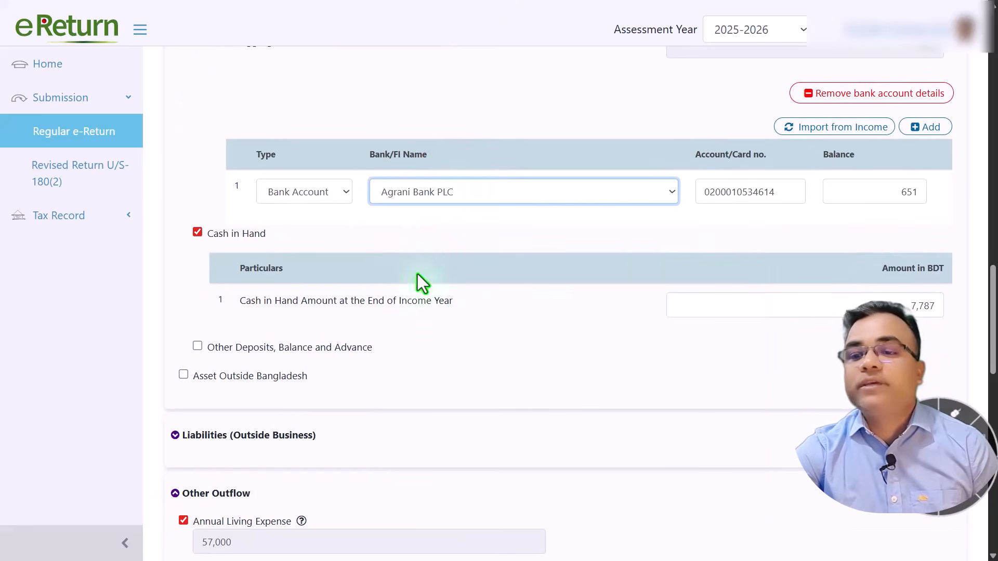
{"action": "left_click", "coordinate": [527, 232]}
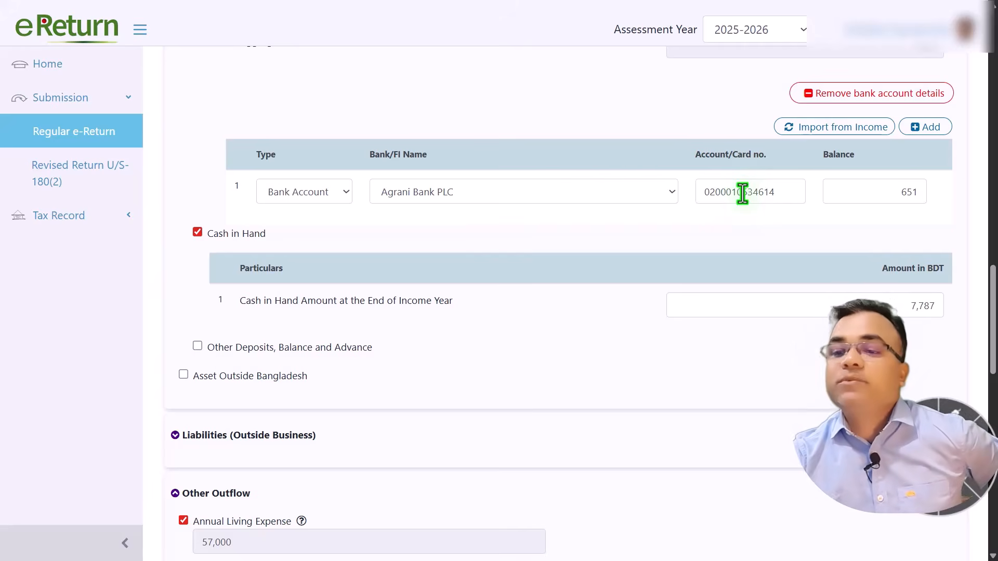
Check the balance of the Agrani Bank PLC account entry.
{"action": "left_click", "coordinate": [895, 192]}
{"action": "left_click_drag", "start_coordinate": [895, 192], "coordinate": [962, 196]}
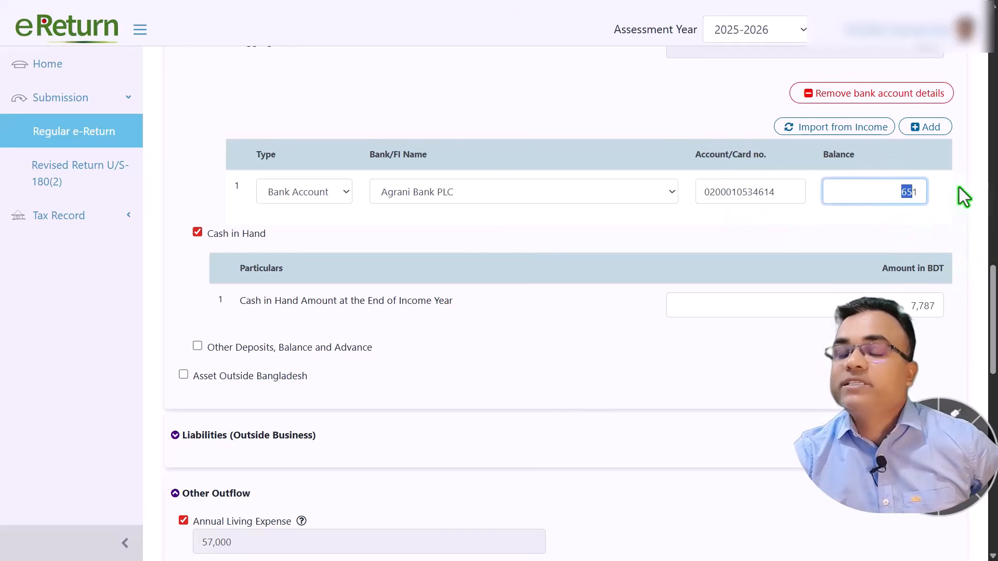
{"action": "left_click", "coordinate": [845, 220]}
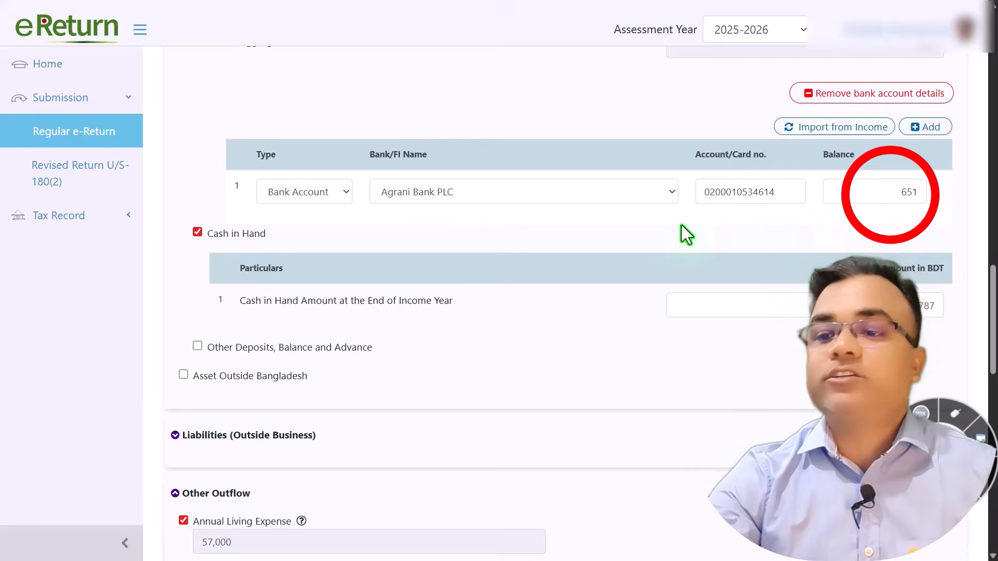
{"action": "left_click", "coordinate": [891, 195]}
{"action": "left_click", "coordinate": [794, 219]}
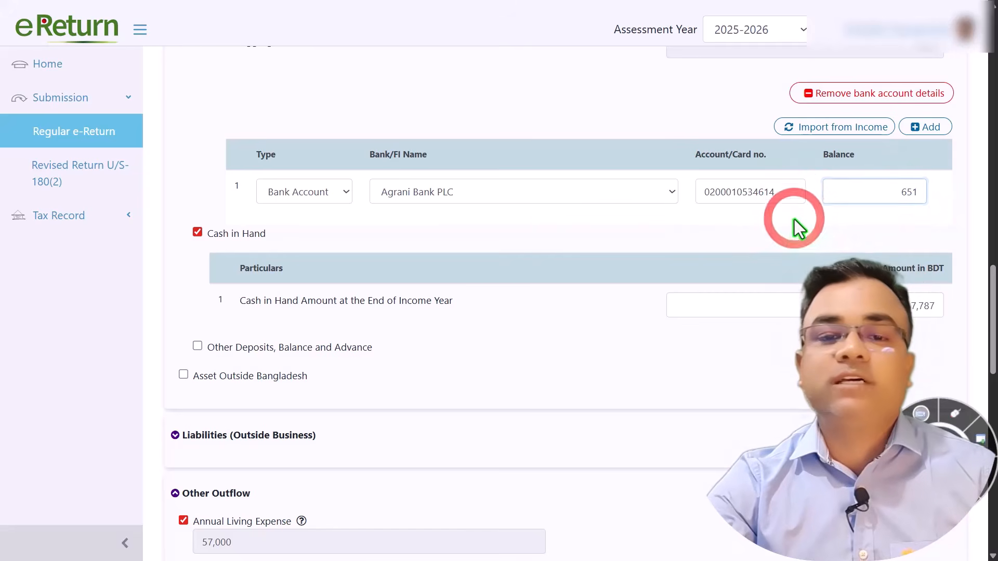
Check the cash in hand amount at the end of the income year.
{"action": "scroll", "coordinate": [395, 281], "scroll_direction": "down", "scroll_amount": 3}
{"action": "left_click", "coordinate": [886, 178]}
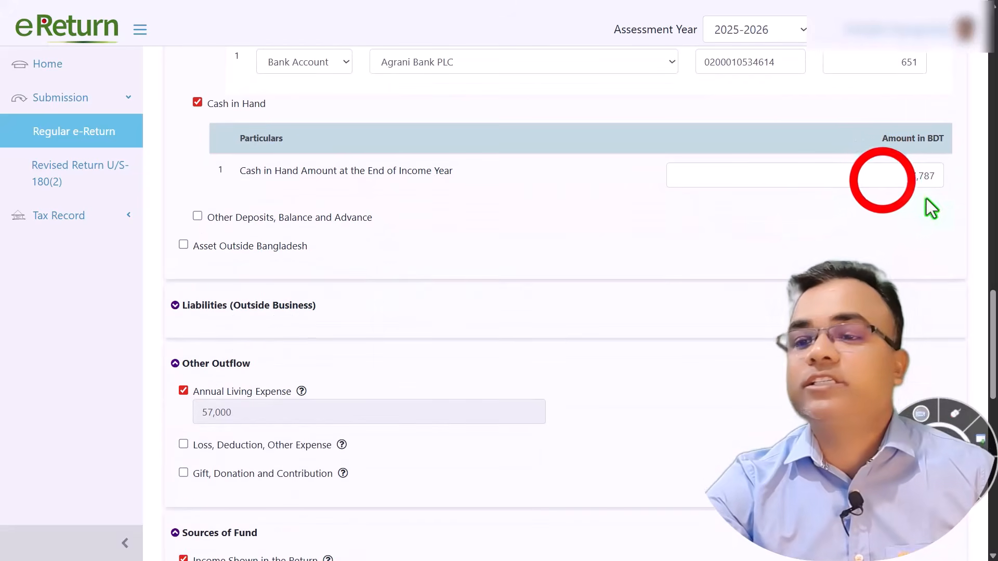
{"action": "left_click_drag", "start_coordinate": [890, 181], "coordinate": [959, 185]}
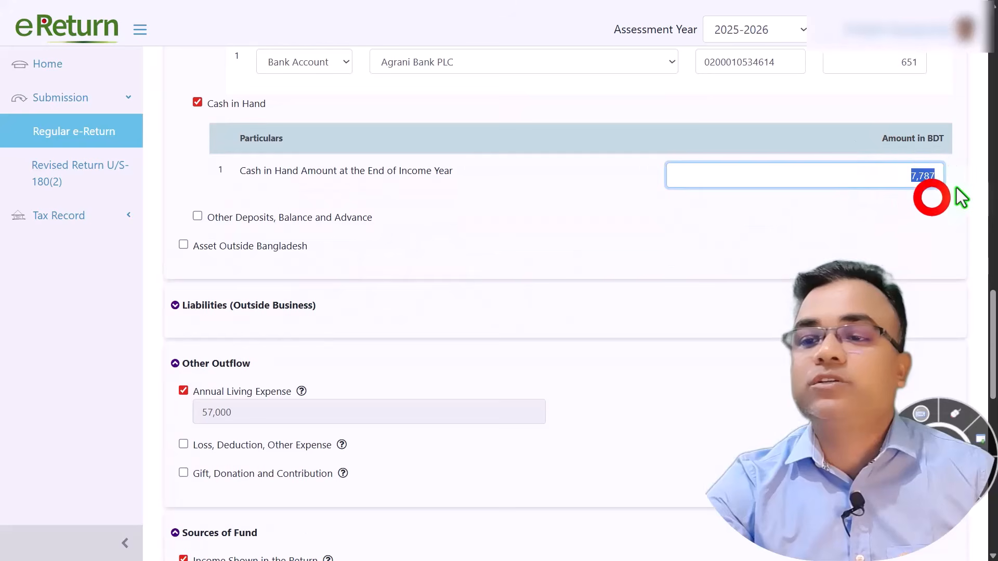
{"action": "left_click", "coordinate": [931, 198]}
Review the annual living expense under Other Outflow and the tax exempted income and allowances under Sources of Fund.
{"action": "scroll", "coordinate": [597, 252], "scroll_direction": "down", "scroll_amount": 3}
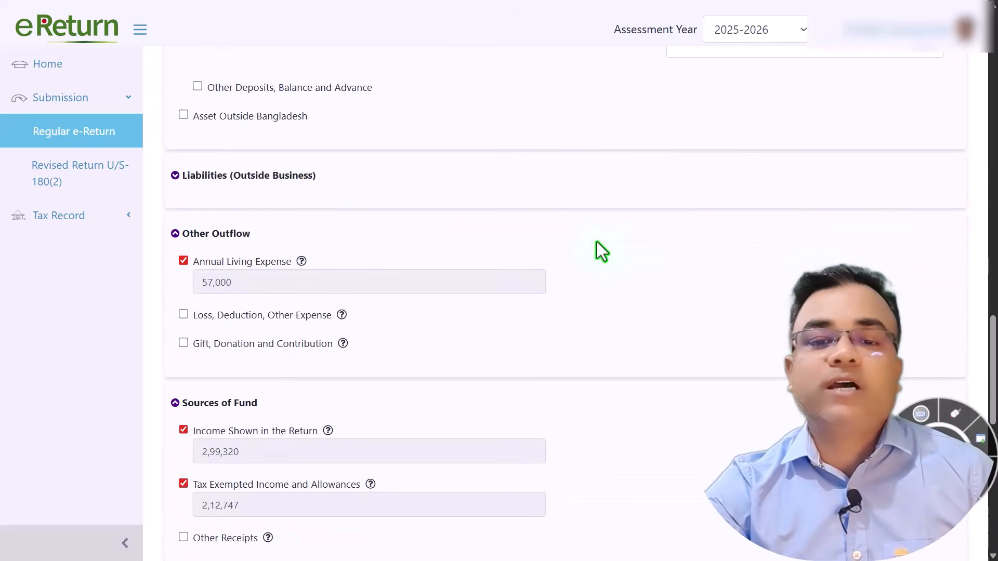
{"action": "scroll", "coordinate": [598, 252], "scroll_direction": "down", "scroll_amount": 3}
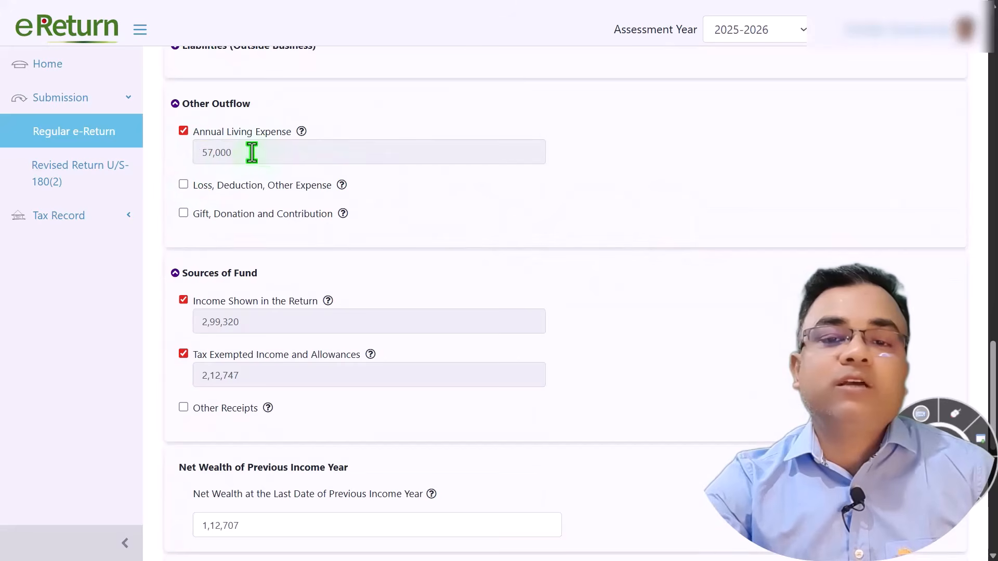
{"action": "left_click_drag", "start_coordinate": [263, 153], "coordinate": [172, 165]}
{"action": "scroll", "coordinate": [702, 207], "scroll_direction": "down", "scroll_amount": 4}
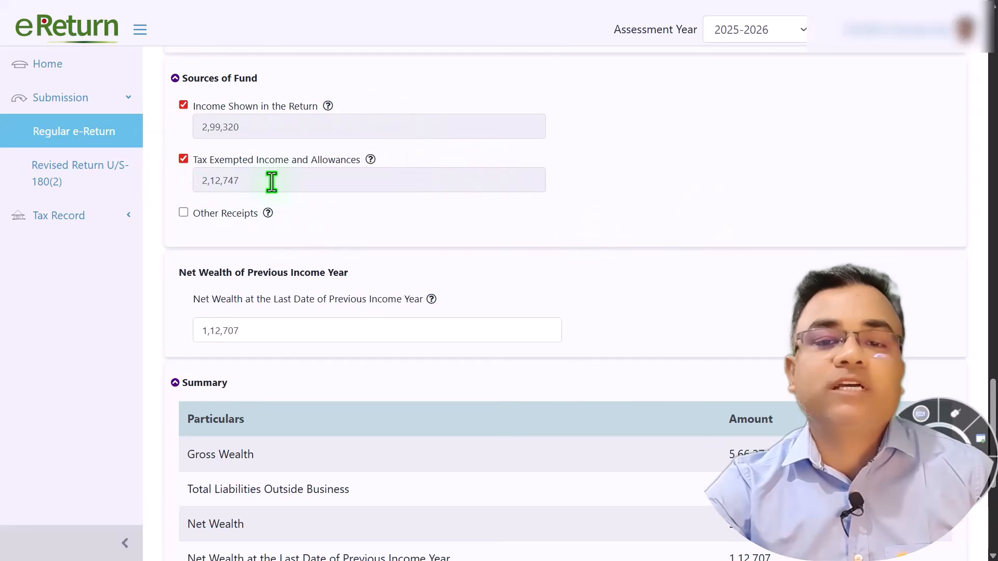
{"action": "left_click_drag", "start_coordinate": [265, 186], "coordinate": [164, 185]}
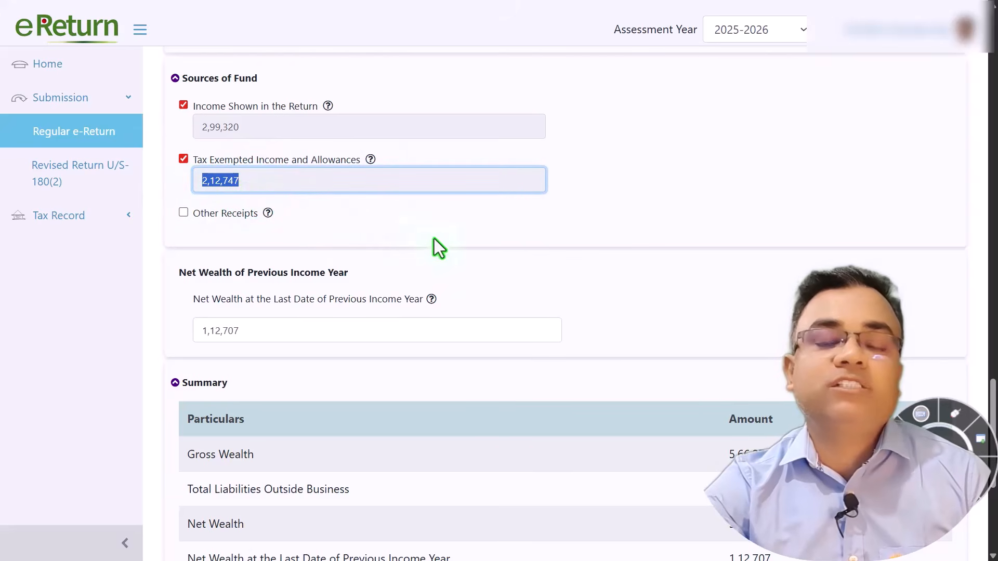
Check the net wealth entered for the last date of the previous income year.
{"action": "scroll", "coordinate": [654, 225], "scroll_direction": "down", "scroll_amount": 3}
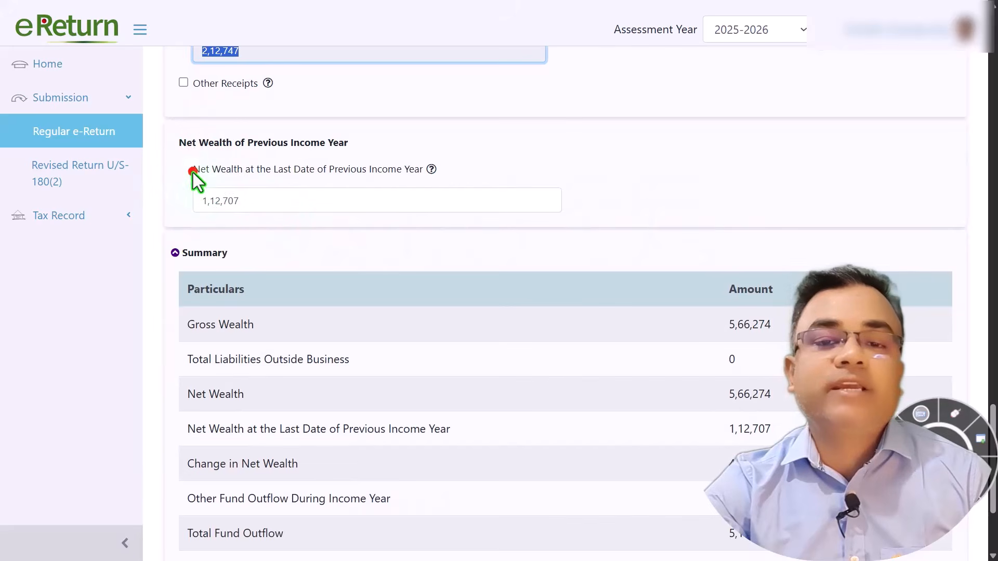
{"action": "left_click_drag", "start_coordinate": [192, 173], "coordinate": [252, 173]}
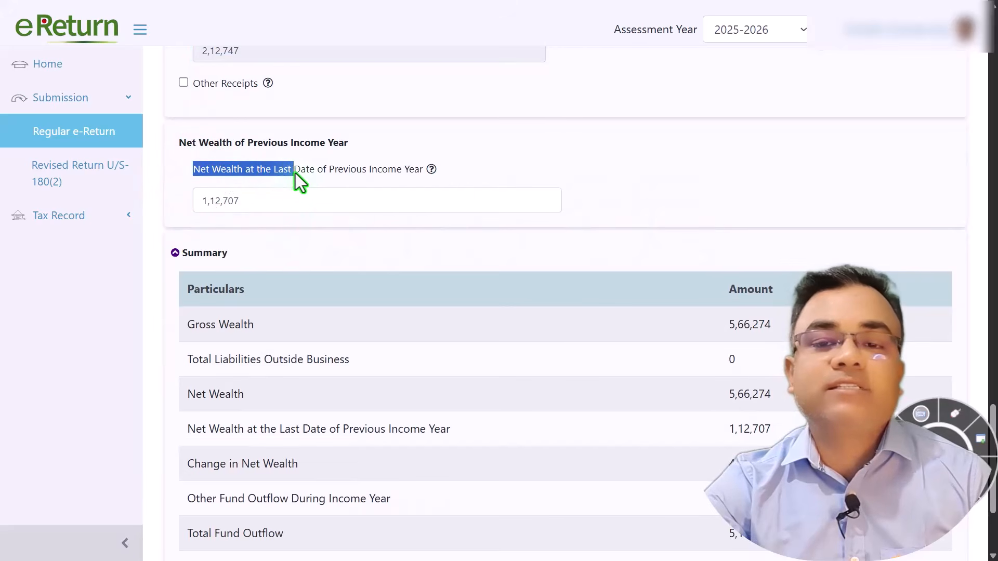
{"action": "left_click_drag", "start_coordinate": [391, 175], "coordinate": [458, 176]}
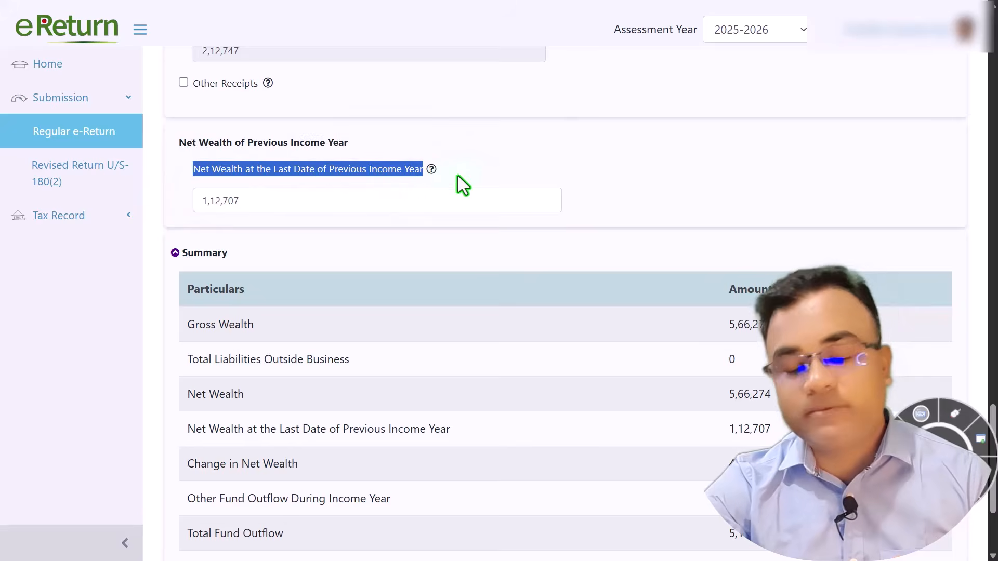
{"action": "left_click", "coordinate": [334, 202]}
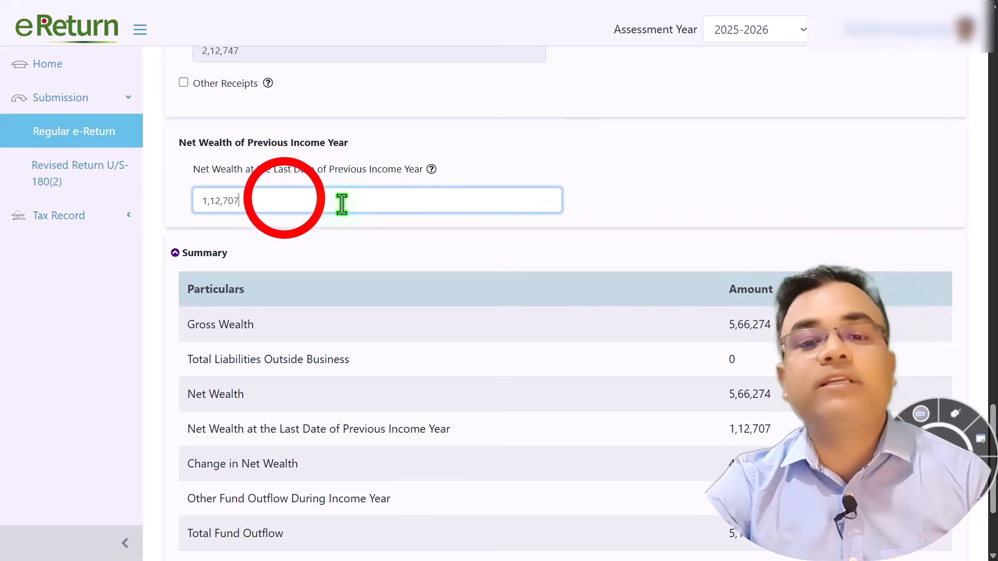
{"action": "left_click_drag", "start_coordinate": [283, 200], "coordinate": [174, 200]}
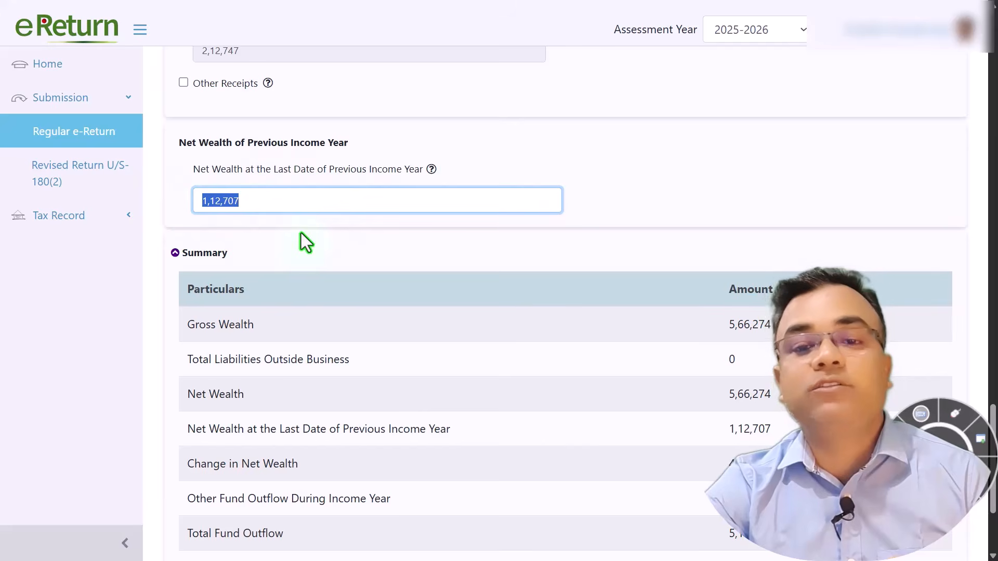
{"action": "left_click", "coordinate": [273, 225]}
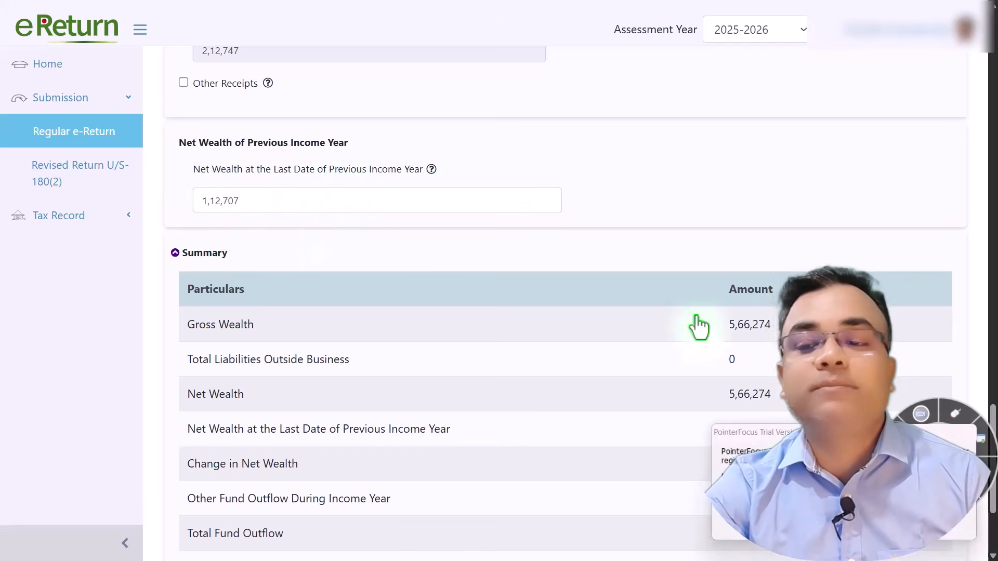
{"action": "left_click_drag", "start_coordinate": [278, 200], "coordinate": [185, 213]}
{"action": "left_click", "coordinate": [423, 275]}
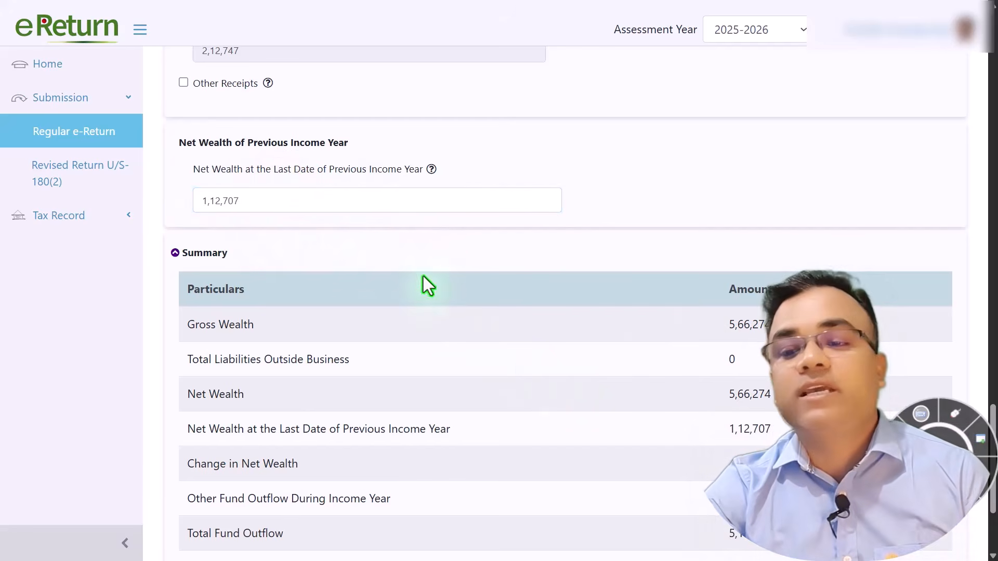
Examine the gross and net wealth in the summary, comparing net wealth with the previous year's figure and the change in net wealth.
{"action": "scroll", "coordinate": [662, 325], "scroll_direction": "down", "scroll_amount": 3}
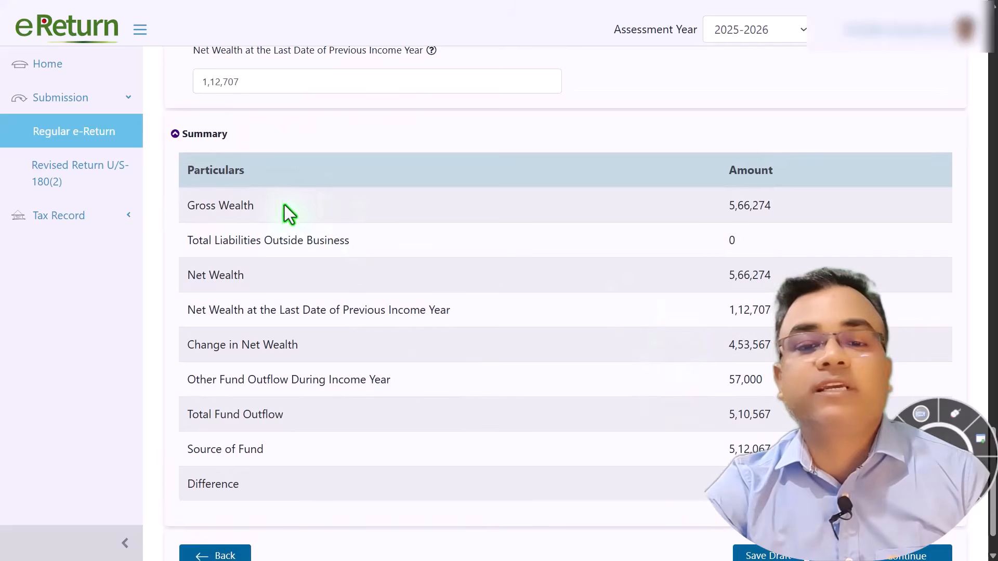
{"action": "left_click_drag", "start_coordinate": [717, 205], "coordinate": [789, 213]}
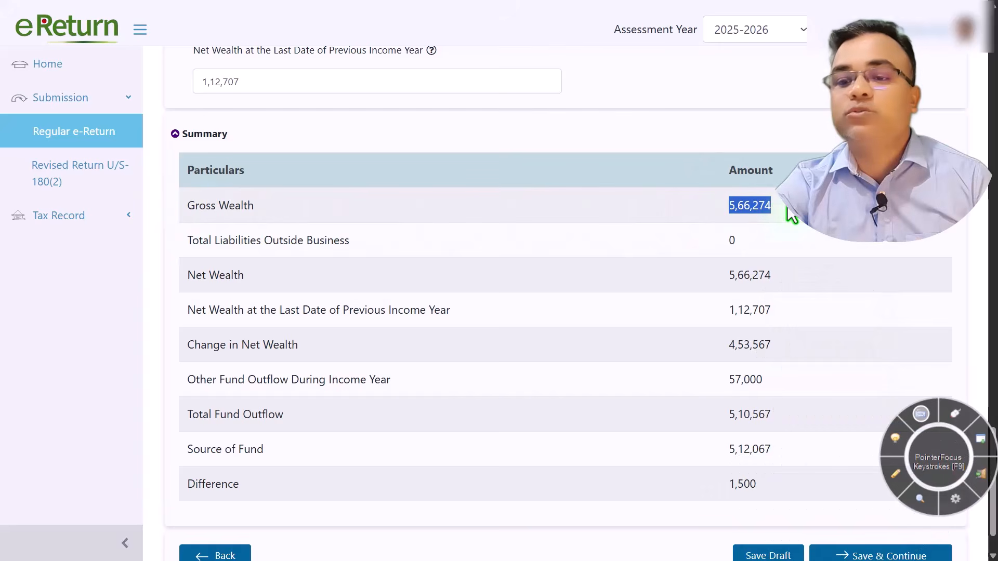
{"action": "left_click", "coordinate": [227, 277]}
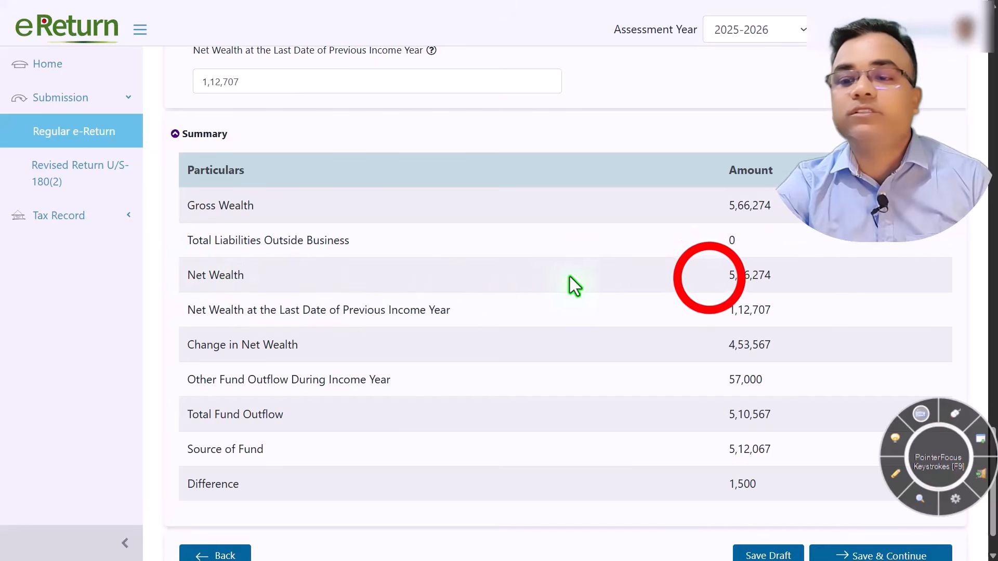
{"action": "left_click_drag", "start_coordinate": [709, 276], "coordinate": [775, 280]}
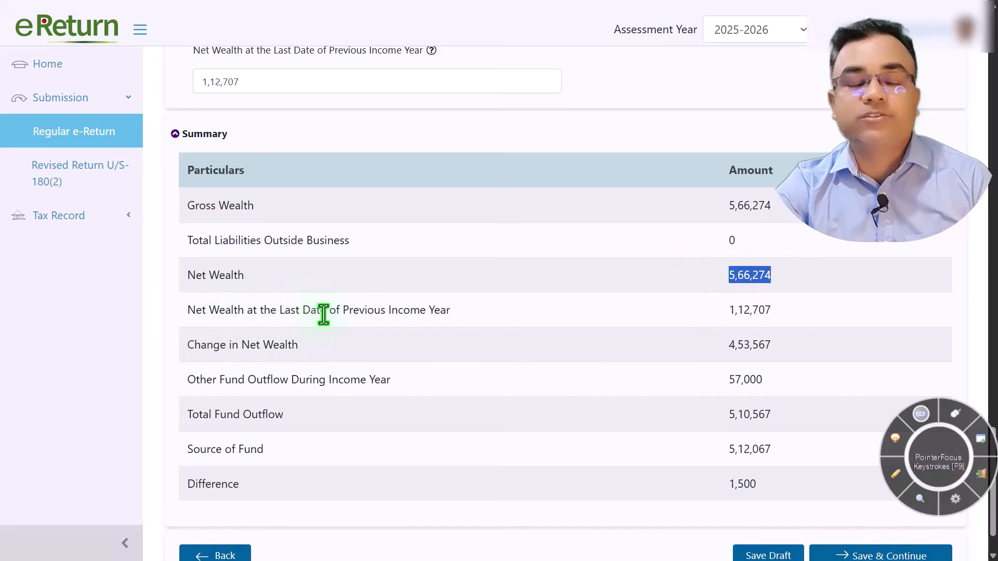
{"action": "left_click_drag", "start_coordinate": [724, 311], "coordinate": [744, 312]}
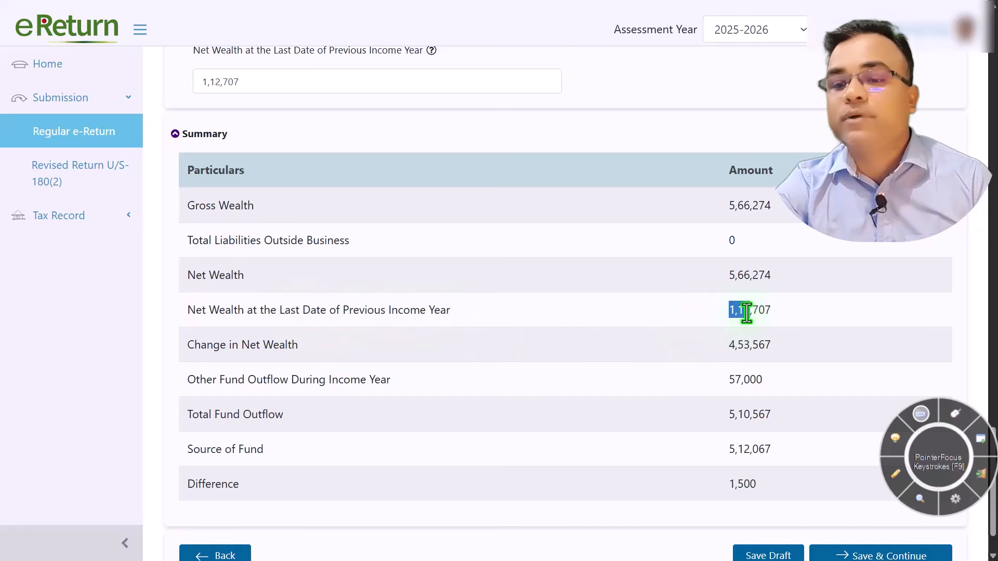
{"action": "left_click_drag", "start_coordinate": [784, 282], "coordinate": [722, 276]}
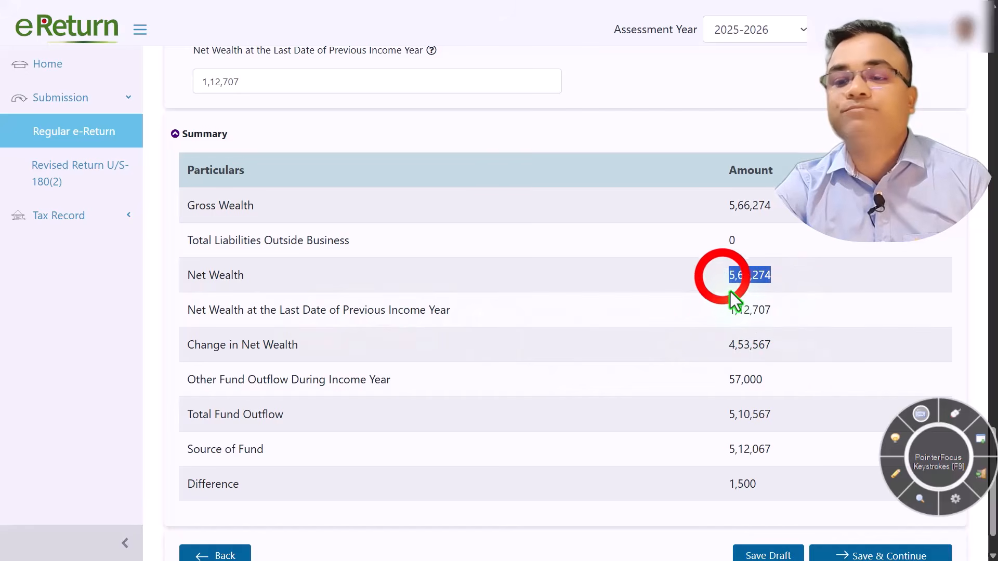
{"action": "left_click", "coordinate": [726, 310]}
{"action": "left_click_drag", "start_coordinate": [721, 311], "coordinate": [775, 311]}
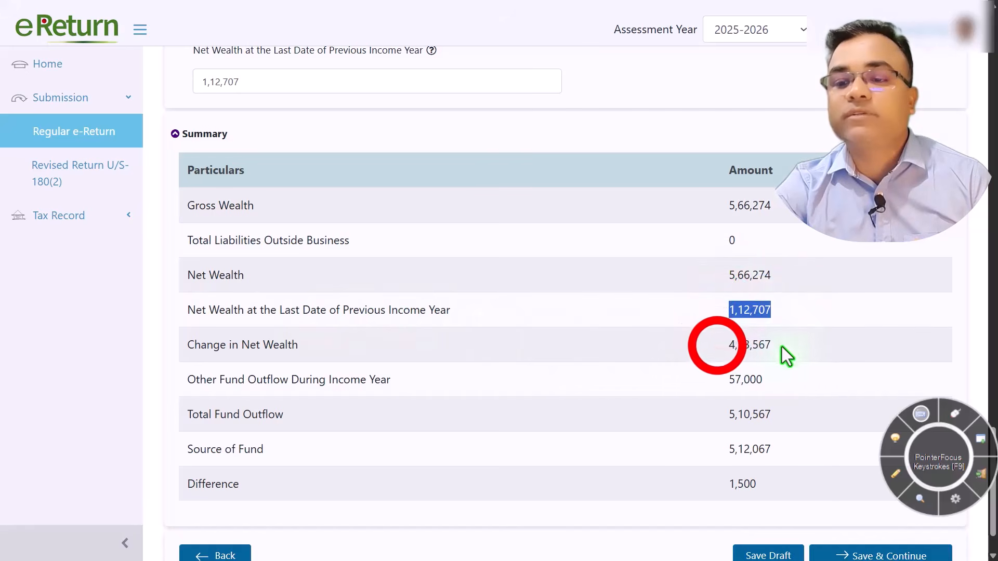
{"action": "left_click_drag", "start_coordinate": [718, 347], "coordinate": [739, 347]}
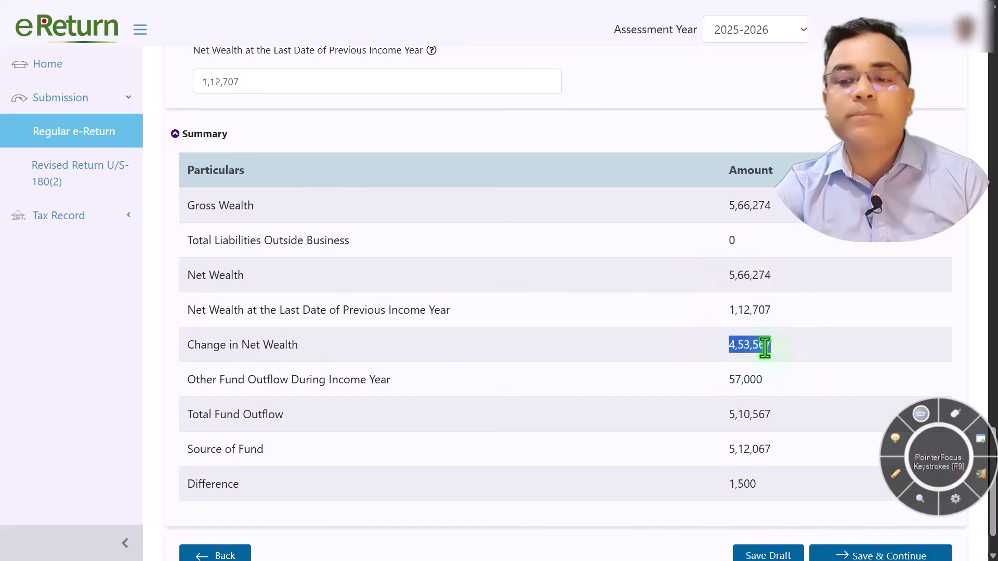
Examine the other fund outflow during the income year and the difference in the summary.
{"action": "scroll", "coordinate": [800, 344], "scroll_direction": "down", "scroll_amount": 2}
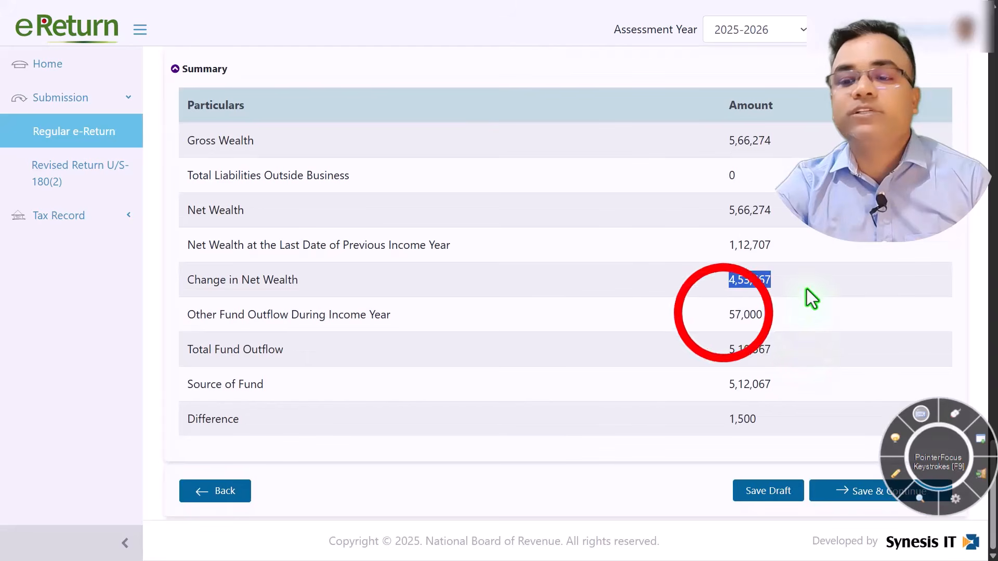
{"action": "left_click", "coordinate": [724, 314]}
{"action": "left_click_drag", "start_coordinate": [724, 314], "coordinate": [785, 319]}
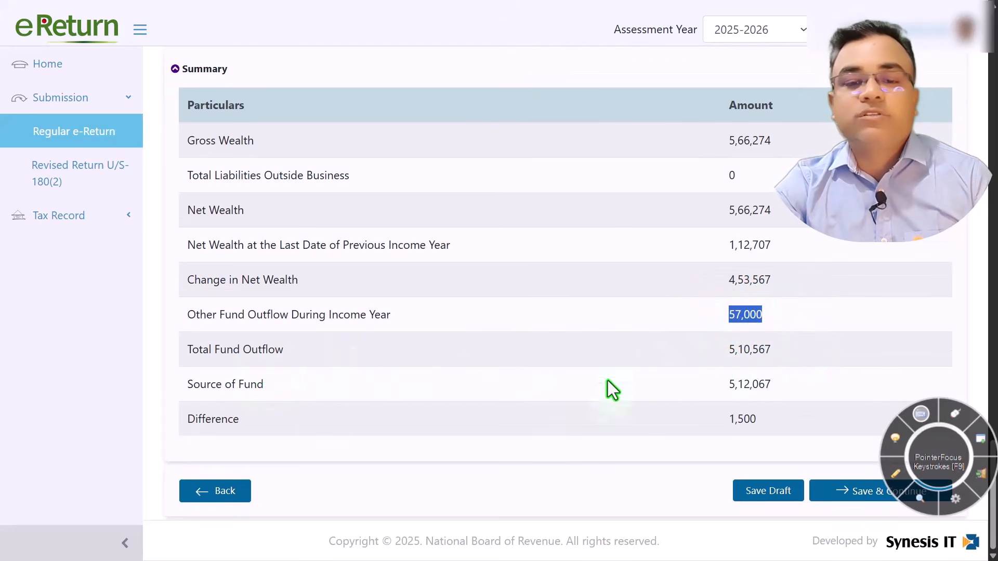
{"action": "left_click", "coordinate": [718, 419]}
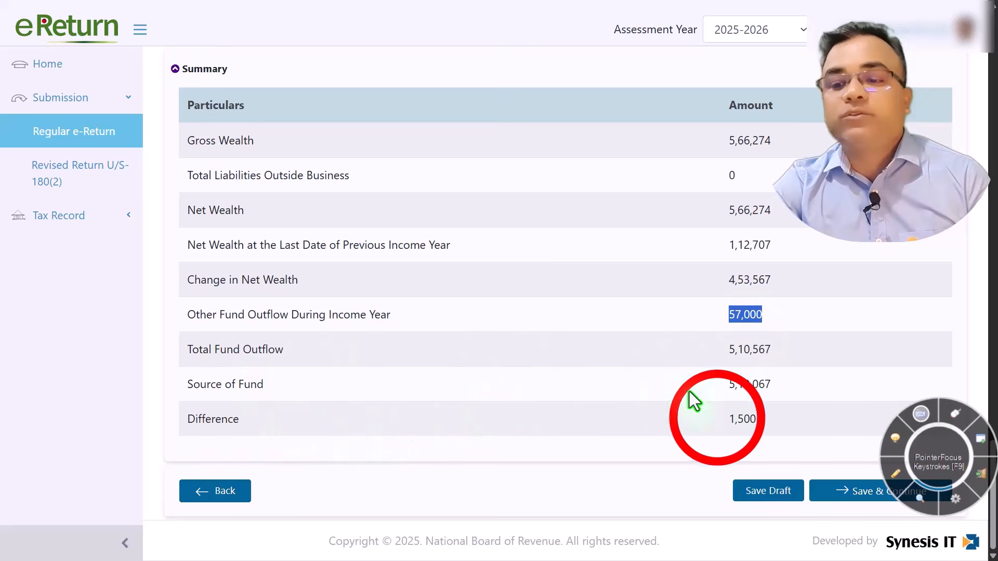
{"action": "left_click_drag", "start_coordinate": [718, 419], "coordinate": [776, 419]}
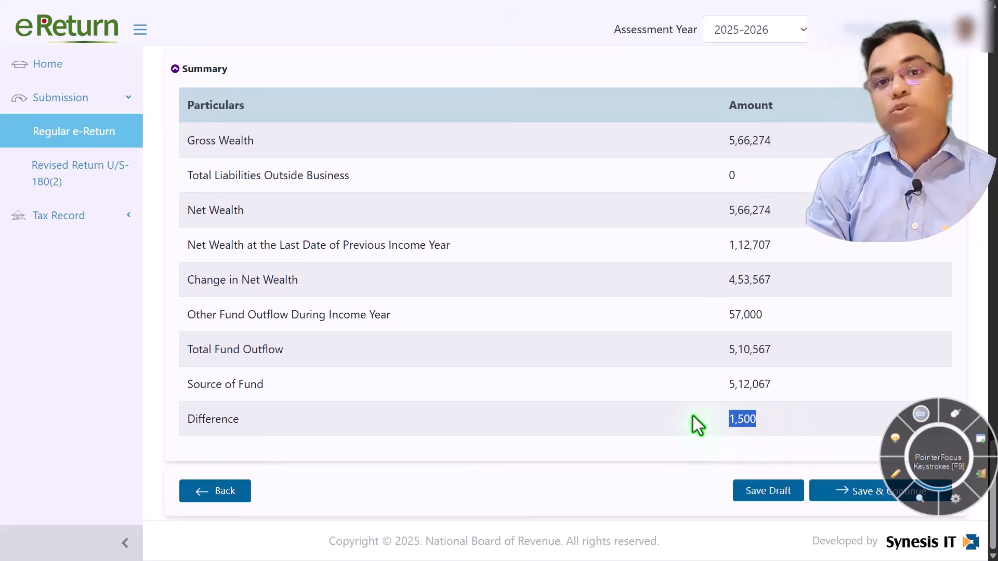
{"action": "left_click", "coordinate": [719, 139]}
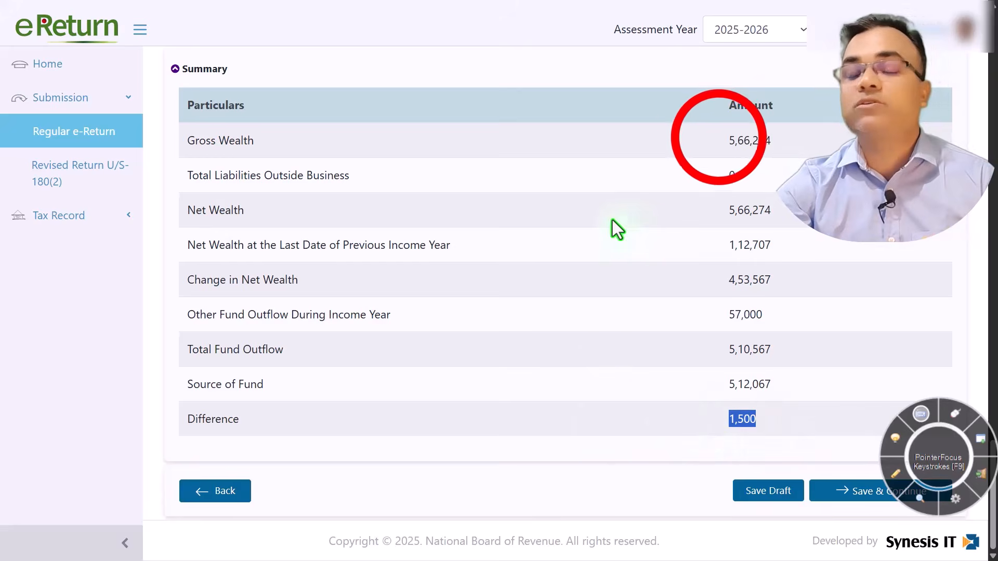
Review the gross wealth, the net wealth of the previous income year and the change in net wealth in the Summary.
{"action": "left_click_drag", "start_coordinate": [719, 138], "coordinate": [824, 138]}
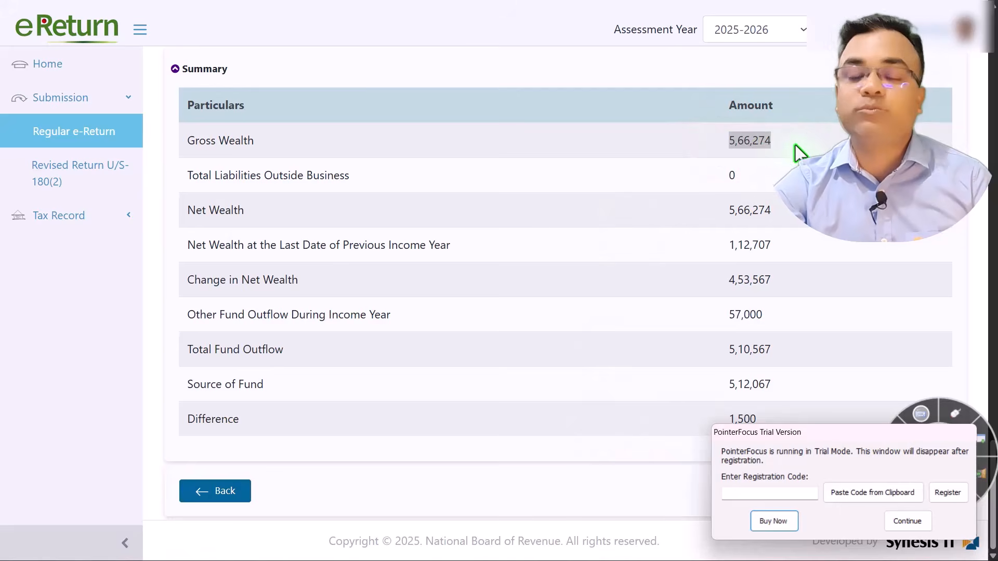
{"action": "left_click", "coordinate": [907, 520]}
{"action": "left_click", "coordinate": [910, 521]}
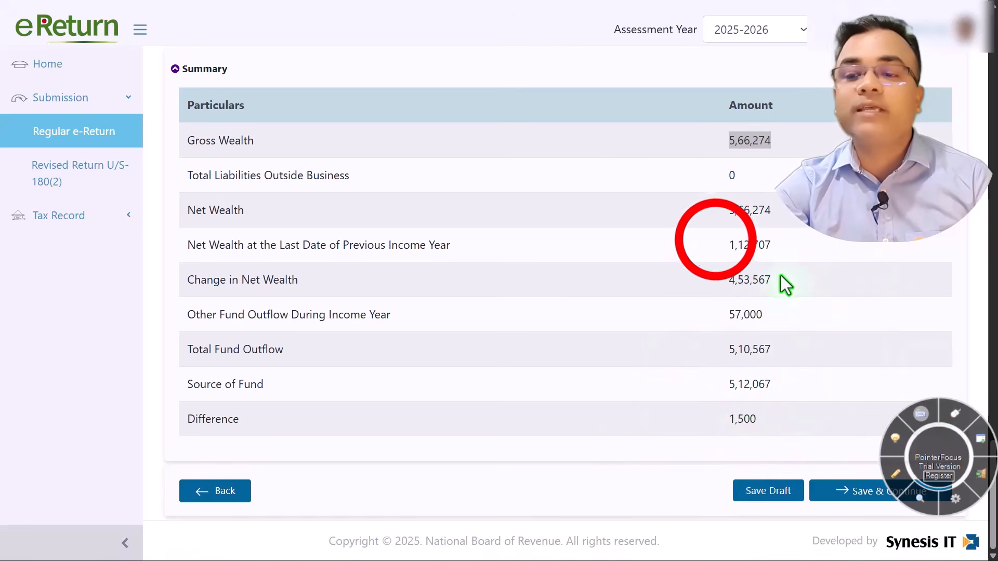
{"action": "left_click", "coordinate": [720, 242]}
{"action": "left_click_drag", "start_coordinate": [720, 242], "coordinate": [773, 244]}
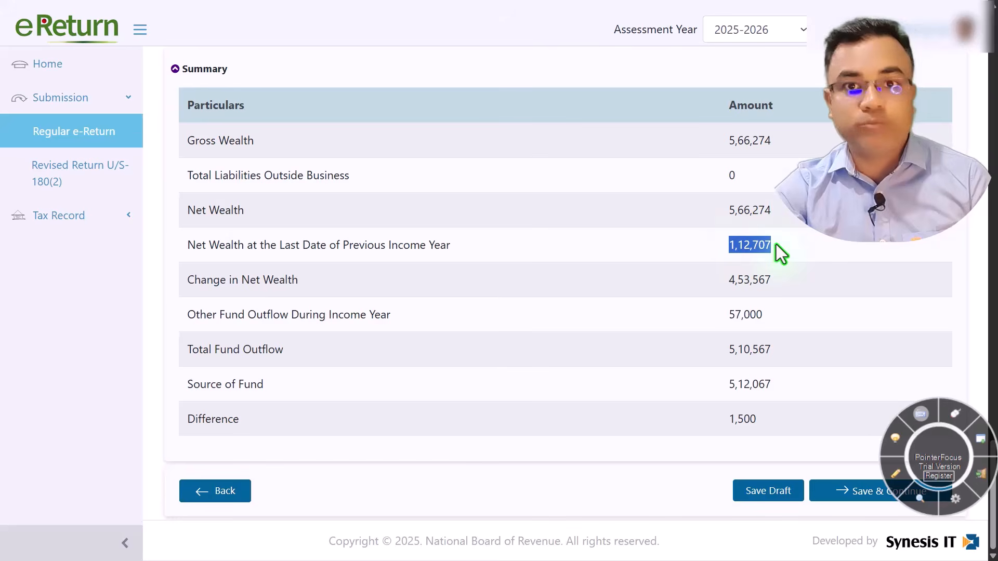
{"action": "left_click", "coordinate": [723, 288]}
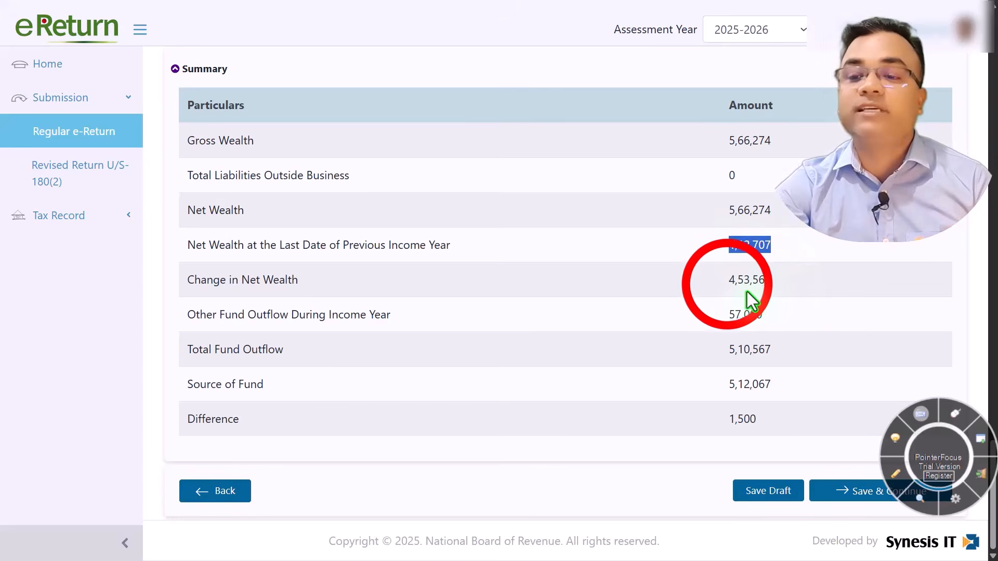
{"action": "left_click_drag", "start_coordinate": [726, 285], "coordinate": [737, 286]}
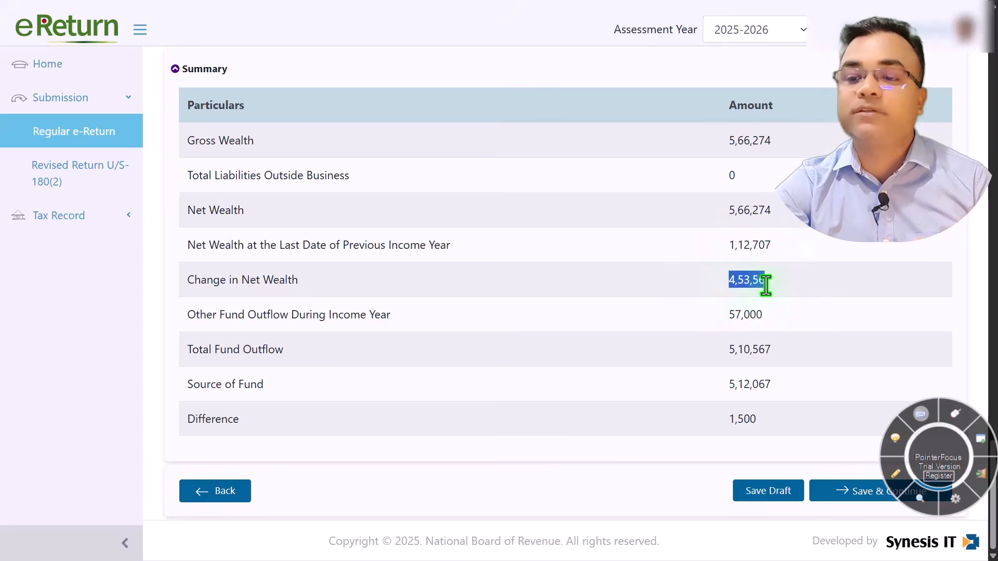
Compare the other fund outflow and total fund outflow with the source of fund, and check the difference in the Summary.
{"action": "left_click", "coordinate": [726, 312]}
{"action": "left_click_drag", "start_coordinate": [726, 313], "coordinate": [770, 316]}
{"action": "left_click", "coordinate": [740, 323]}
{"action": "left_click", "coordinate": [723, 310]}
{"action": "left_click_drag", "start_coordinate": [723, 312], "coordinate": [785, 315]}
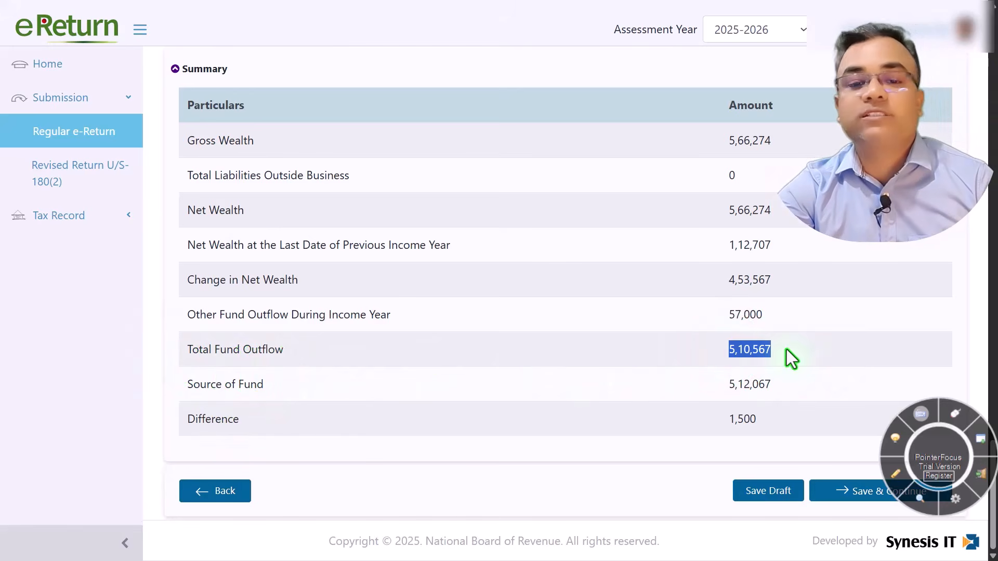
{"action": "left_click_drag", "start_coordinate": [727, 389], "coordinate": [791, 390]}
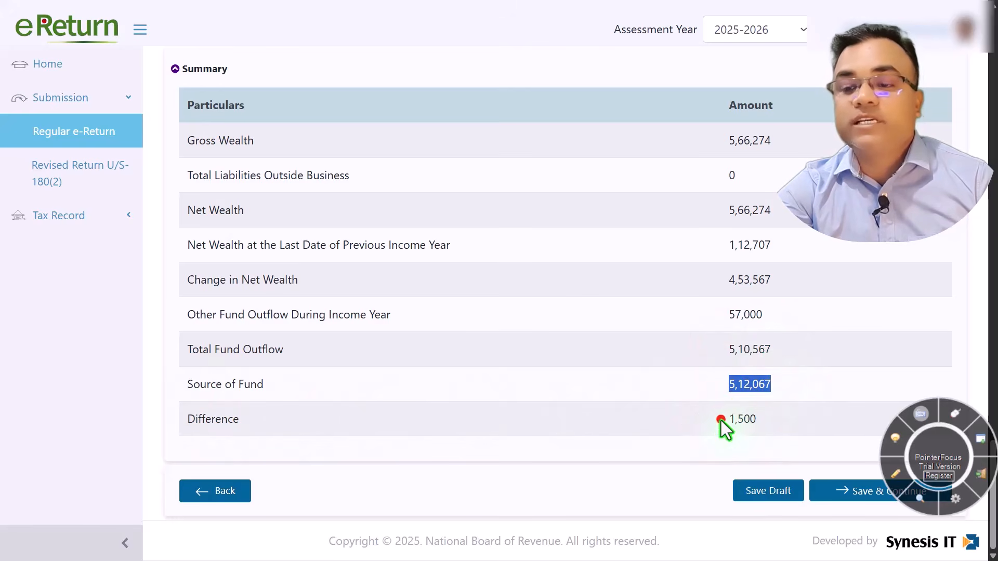
{"action": "left_click_drag", "start_coordinate": [724, 424], "coordinate": [772, 429]}
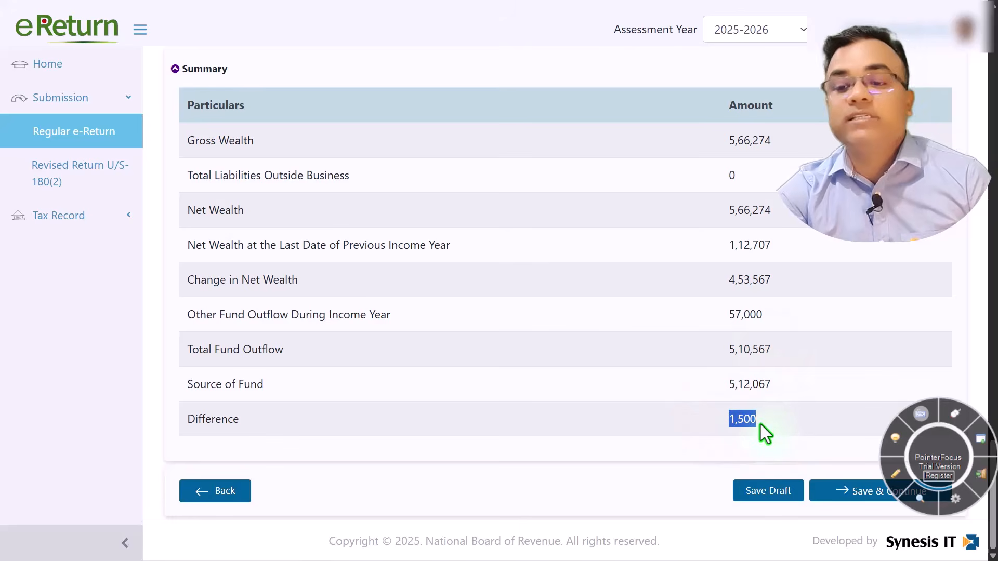
Set the Cash in Hand amount at the end of the income year to 0.
{"action": "scroll", "coordinate": [758, 426], "scroll_direction": "up", "scroll_amount": 15}
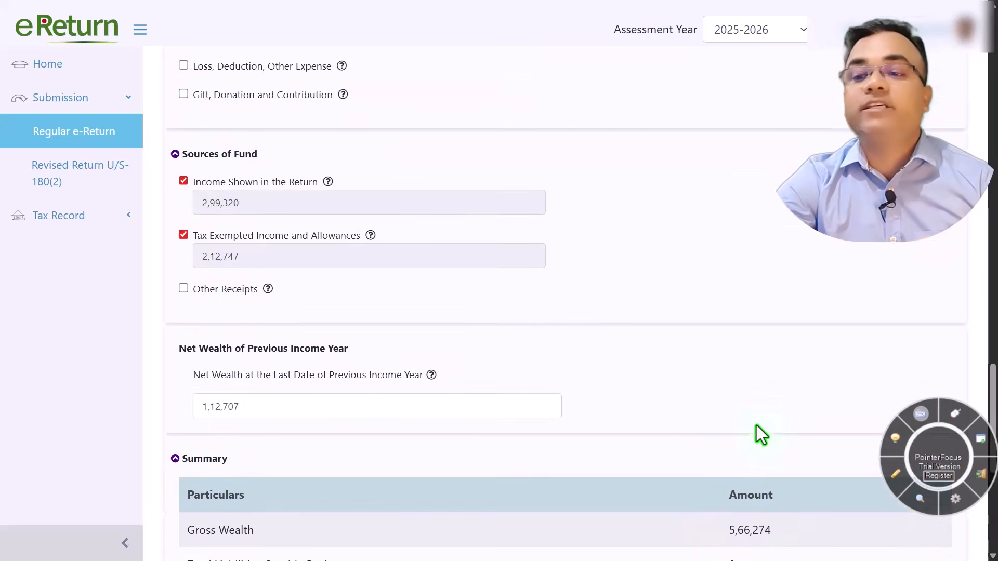
{"action": "scroll", "coordinate": [752, 425], "scroll_direction": "up", "scroll_amount": 3}
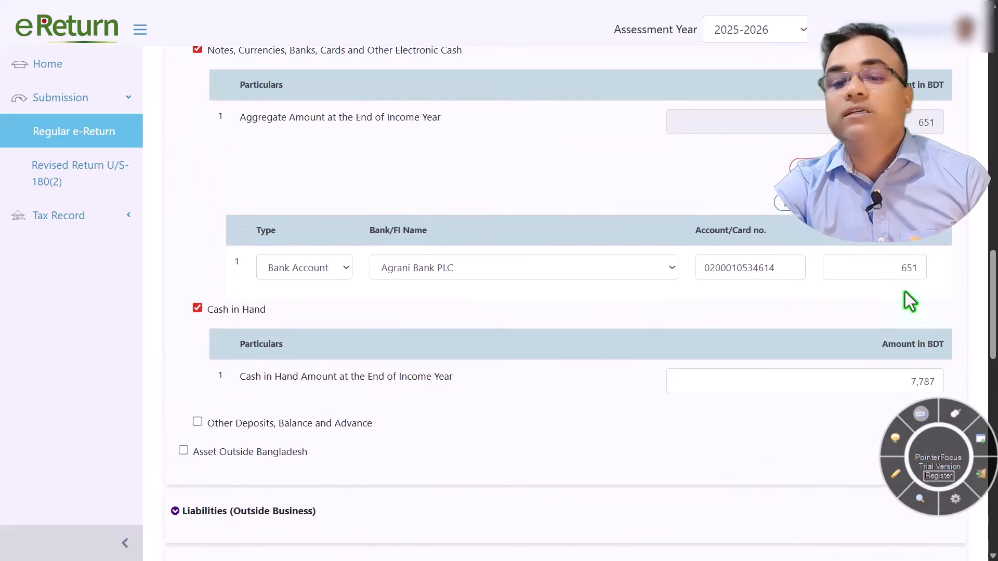
{"action": "scroll", "coordinate": [365, 335], "scroll_direction": "down", "scroll_amount": 3}
{"action": "double_click", "coordinate": [897, 252]}
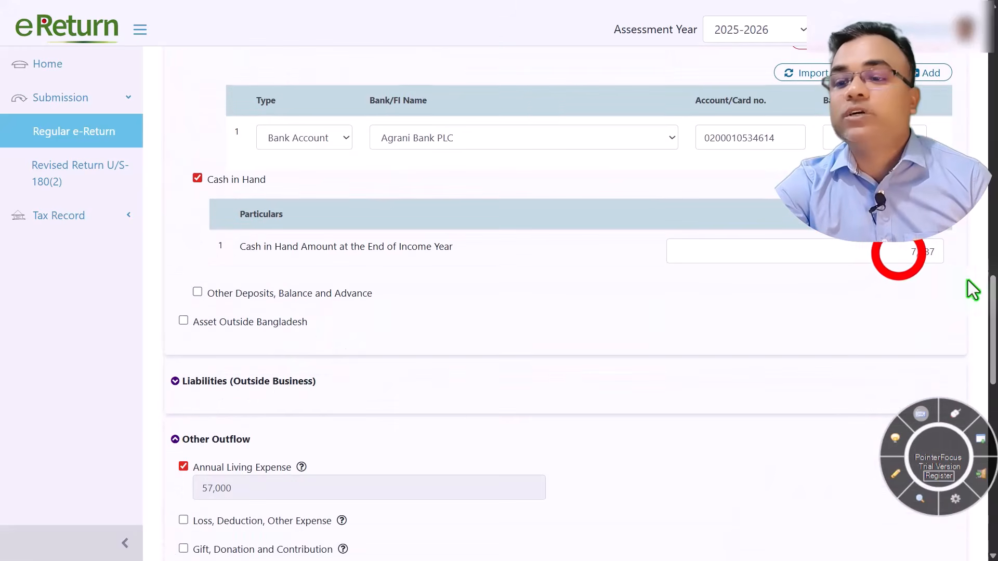
{"action": "type", "text": "0"}
{"action": "left_click", "coordinate": [843, 309]}
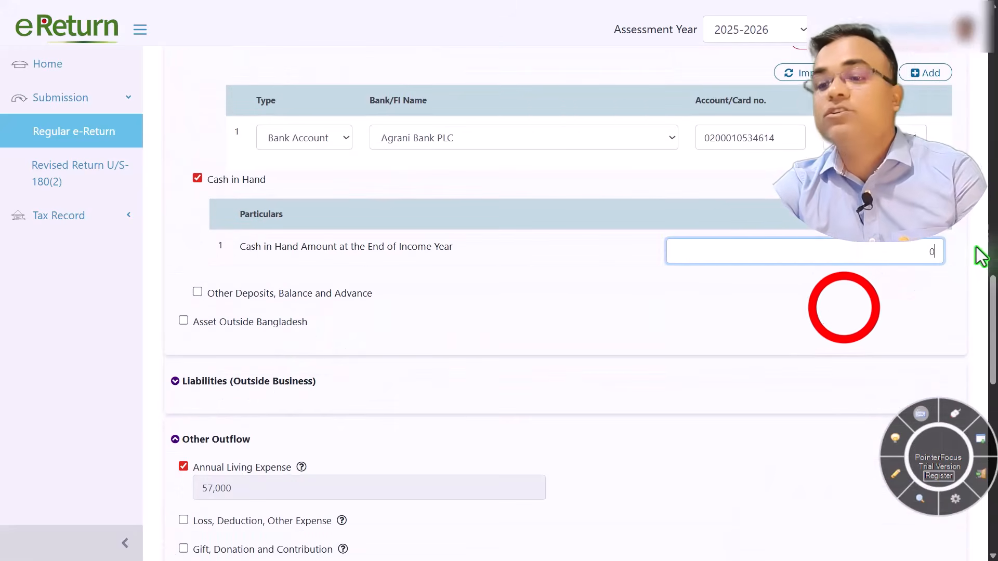
{"action": "scroll", "coordinate": [856, 307], "scroll_direction": "down", "scroll_amount": 15}
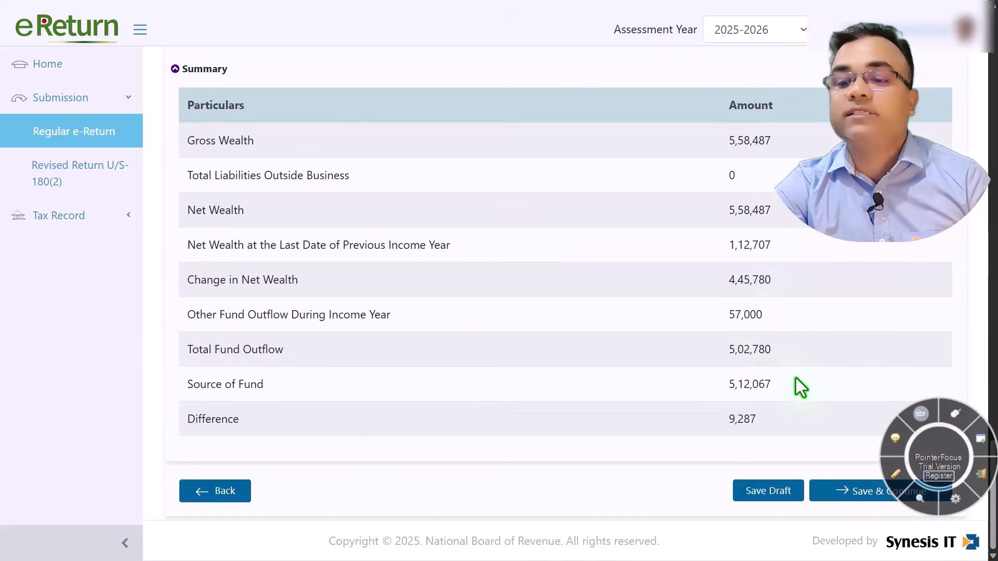
Copy the recalculated Difference amount from the Summary table.
{"action": "left_click", "coordinate": [712, 420]}
{"action": "left_click_drag", "start_coordinate": [715, 422], "coordinate": [788, 420]}
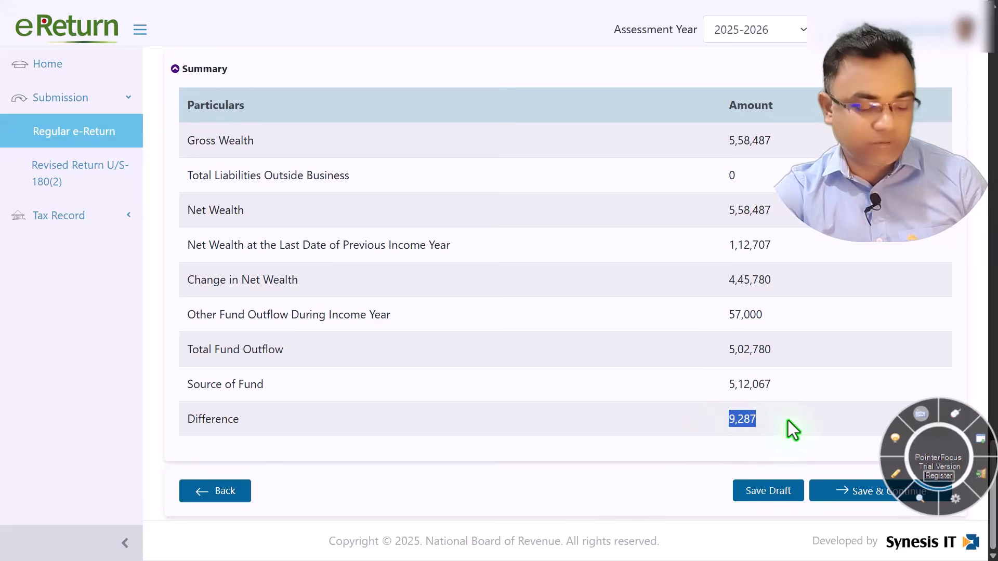
{"action": "key", "text": "ctrl"}
{"action": "key", "text": "ctrl+c"}
Paste the copied difference, 9,287, as the Cash in Hand amount at the end of the income year.
{"action": "scroll", "coordinate": [834, 311], "scroll_direction": "up", "scroll_amount": 12}
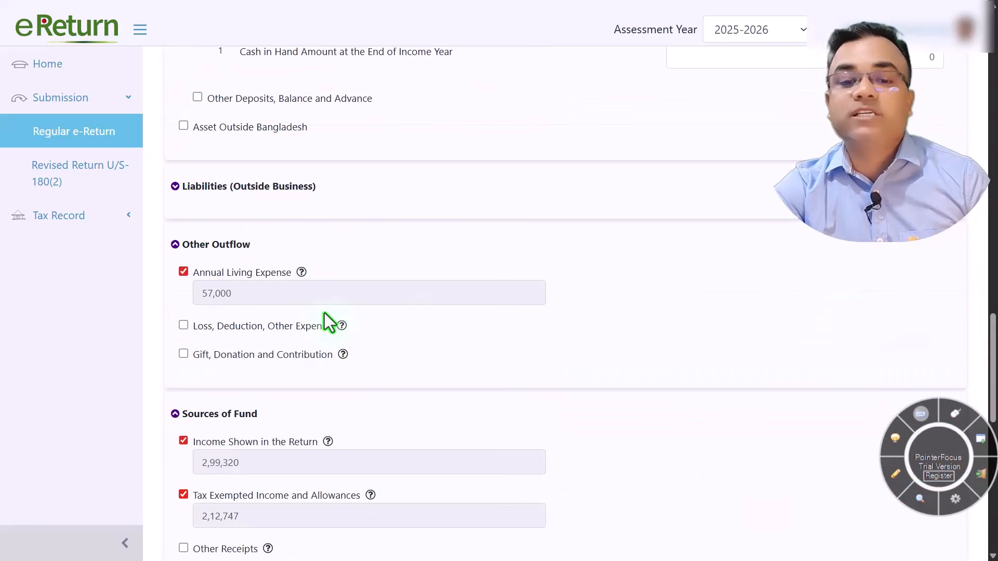
{"action": "scroll", "coordinate": [323, 313], "scroll_direction": "down", "scroll_amount": 4}
{"action": "scroll", "coordinate": [323, 313], "scroll_direction": "down", "scroll_amount": 4}
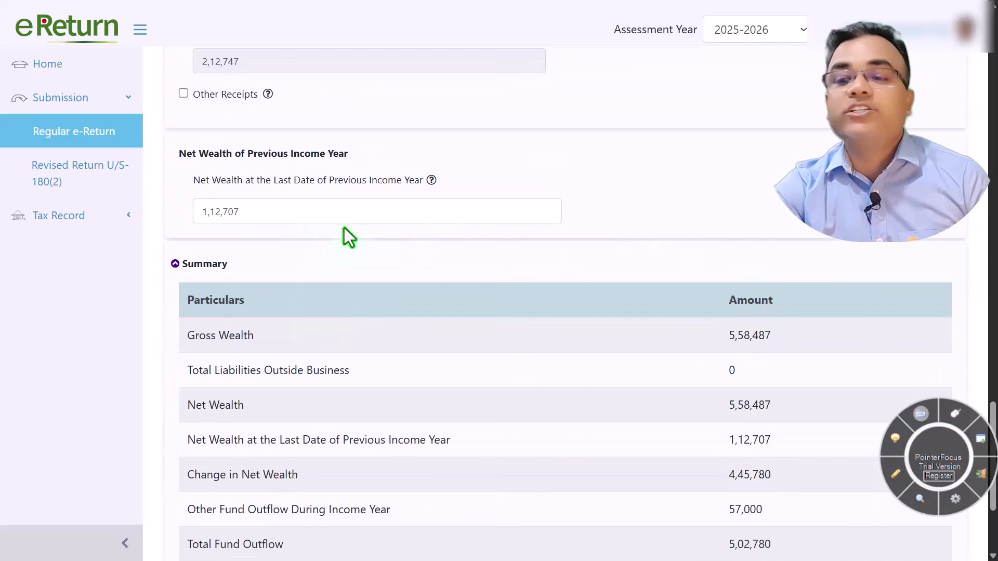
{"action": "scroll", "coordinate": [590, 261], "scroll_direction": "up", "scroll_amount": 7}
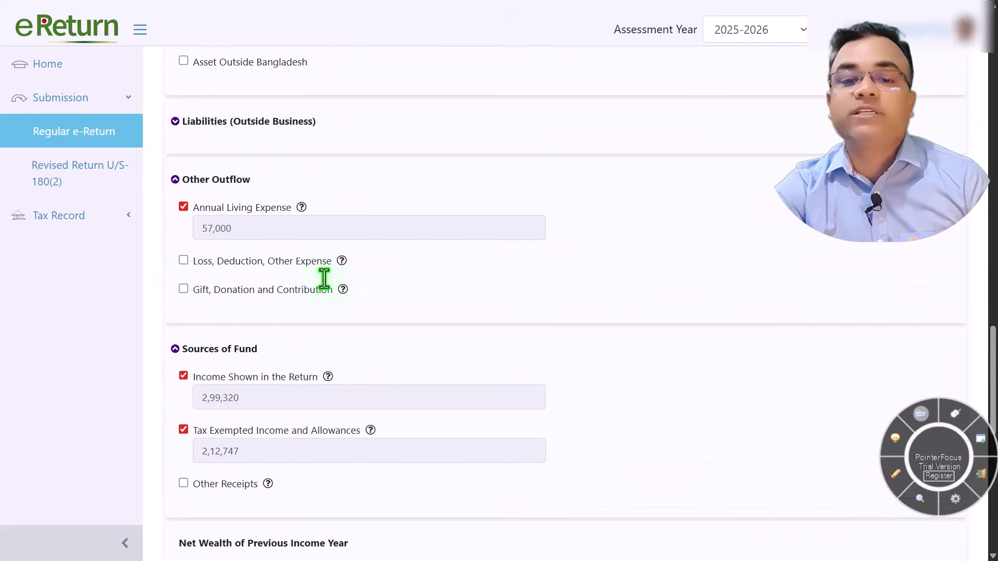
{"action": "scroll", "coordinate": [270, 279], "scroll_direction": "up", "scroll_amount": 5}
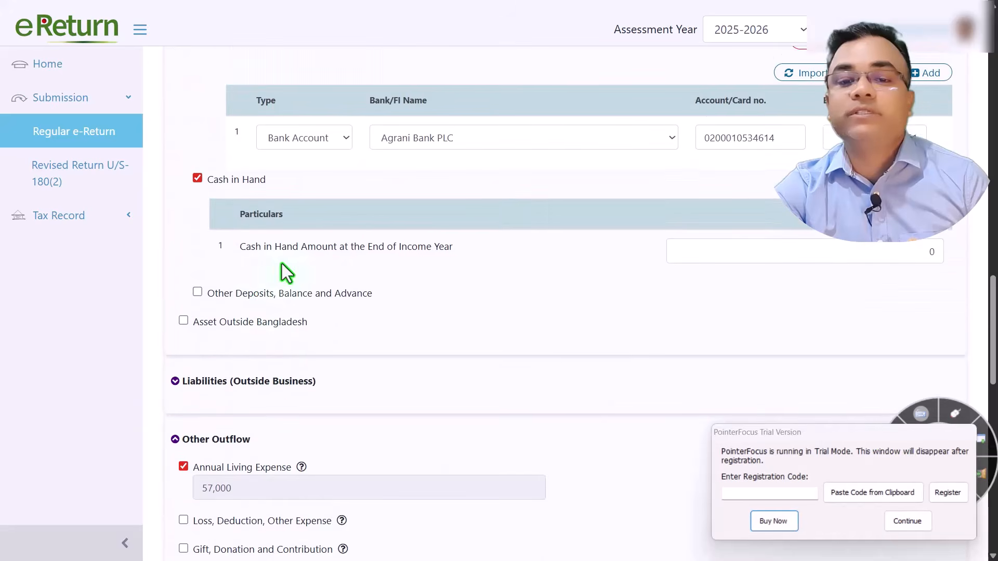
{"action": "scroll", "coordinate": [326, 263], "scroll_direction": "down", "scroll_amount": 3}
{"action": "scroll", "coordinate": [334, 227], "scroll_direction": "up", "scroll_amount": 1}
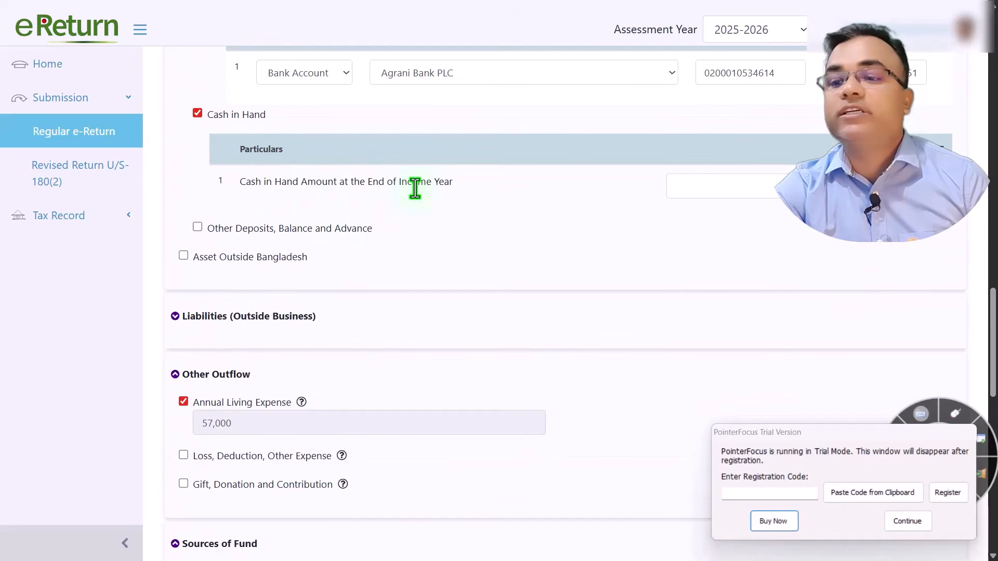
{"action": "left_click", "coordinate": [796, 185]}
{"action": "key", "text": "ctrl+v"}
{"action": "key", "text": "ctrl+v"}
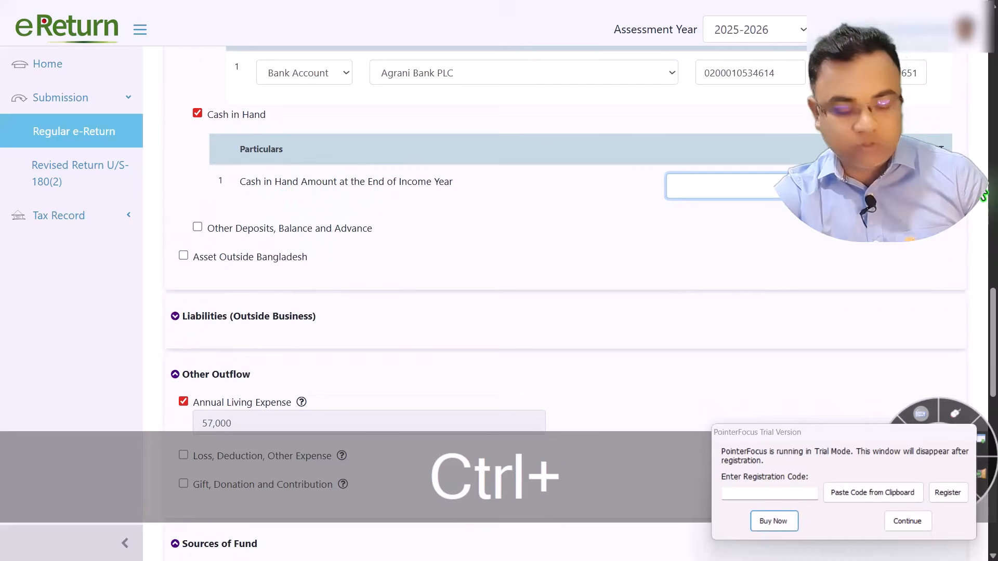
{"action": "left_click", "coordinate": [810, 229]}
{"action": "left_click", "coordinate": [904, 521]}
{"action": "left_click", "coordinate": [904, 520]}
Check in the Summary whether the total fund outflow matches the source of fund.
{"action": "scroll", "coordinate": [873, 374], "scroll_direction": "down", "scroll_amount": 10}
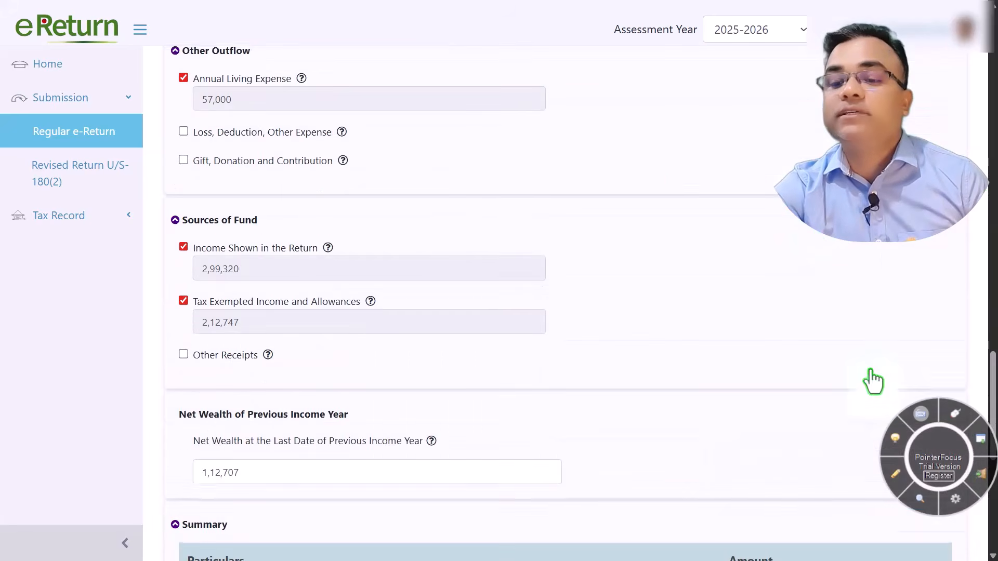
{"action": "scroll", "coordinate": [872, 369], "scroll_direction": "down", "scroll_amount": 2}
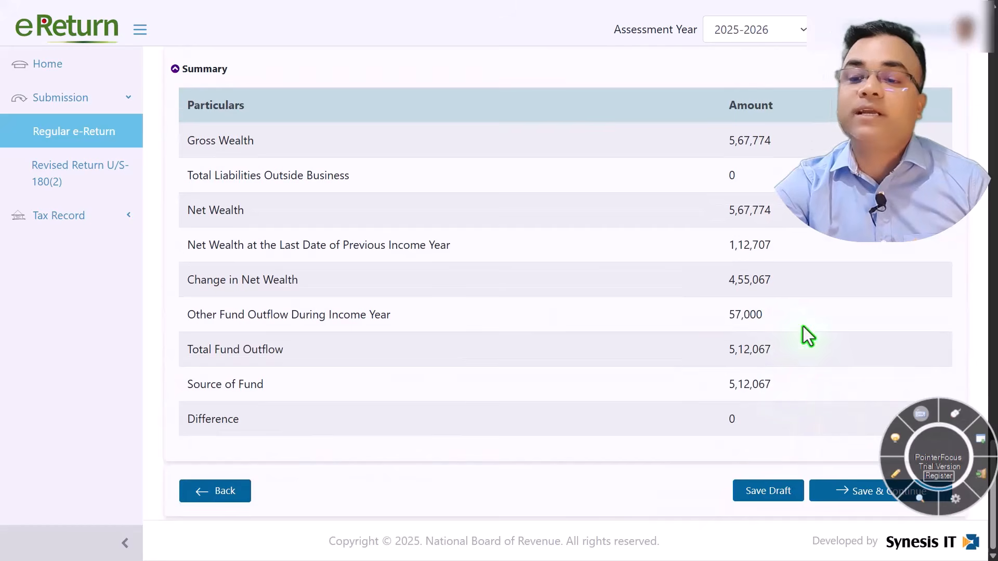
{"action": "left_click_drag", "start_coordinate": [172, 349], "coordinate": [316, 349]}
{"action": "left_click", "coordinate": [336, 349]}
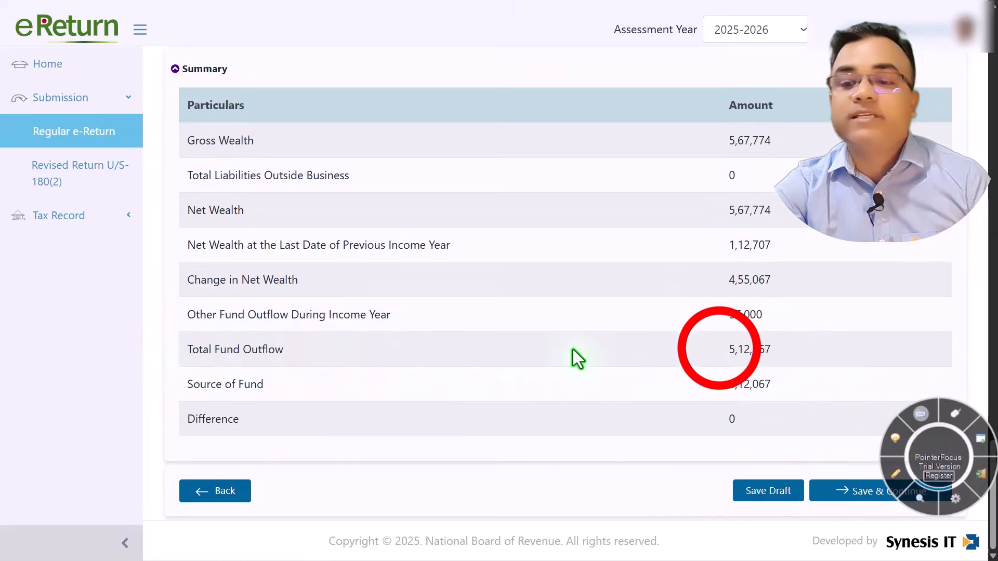
{"action": "left_click_drag", "start_coordinate": [738, 349], "coordinate": [780, 350]}
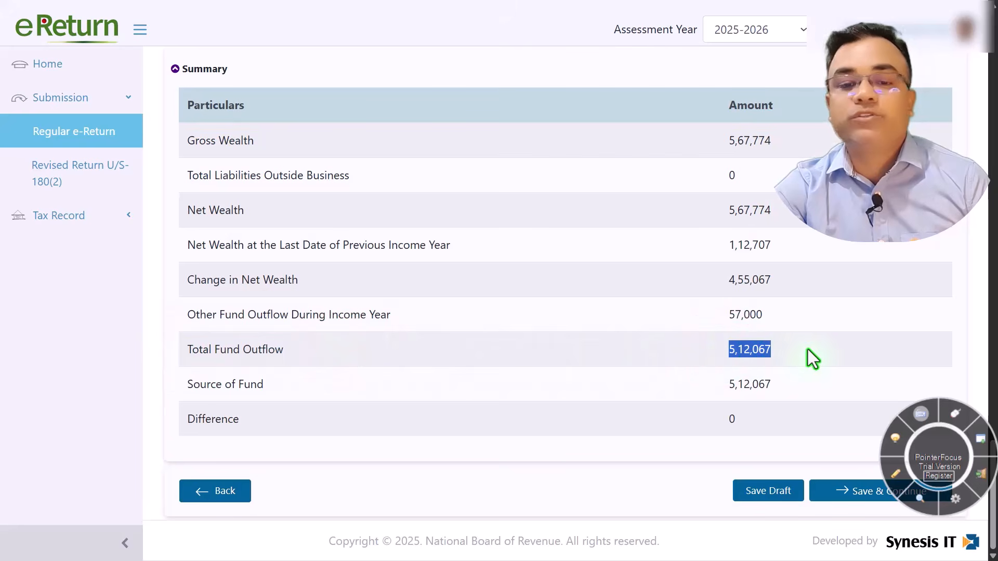
{"action": "left_click_drag", "start_coordinate": [728, 385], "coordinate": [796, 384]}
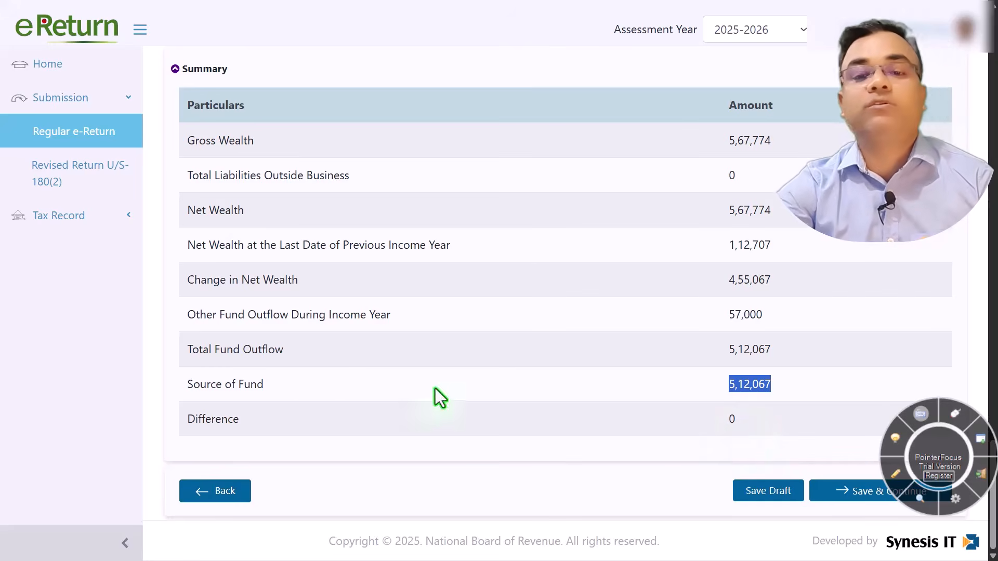
Replace the net wealth at the last date of the previous income year with 0.
{"action": "scroll", "coordinate": [278, 330], "scroll_direction": "up", "scroll_amount": 5}
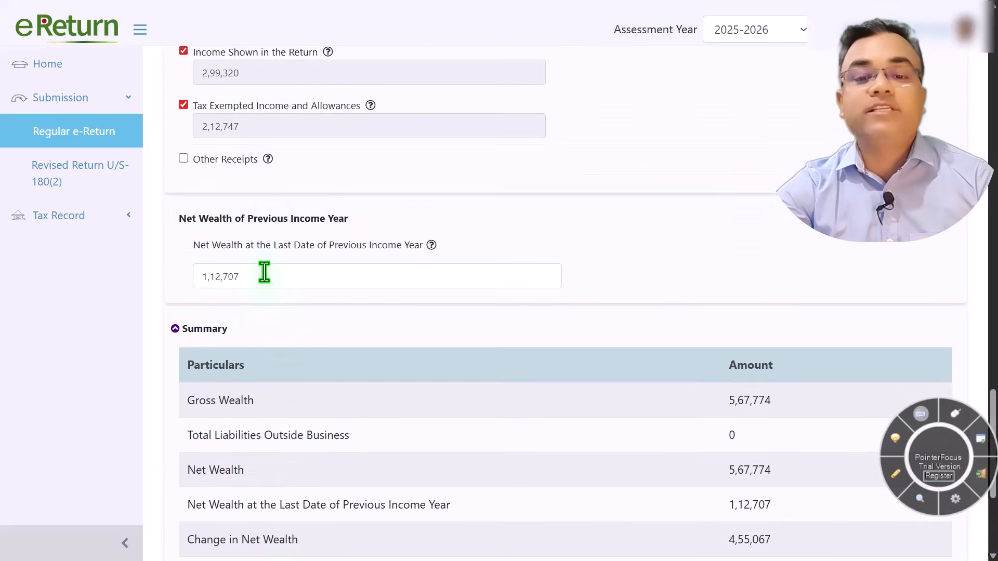
{"action": "left_click_drag", "start_coordinate": [193, 242], "coordinate": [280, 246]}
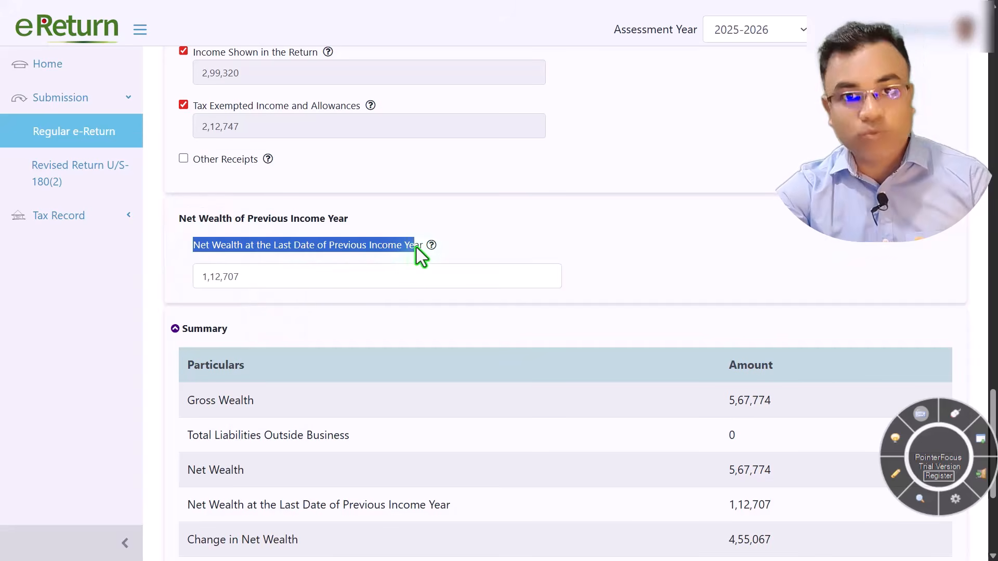
{"action": "left_click", "coordinate": [269, 281]}
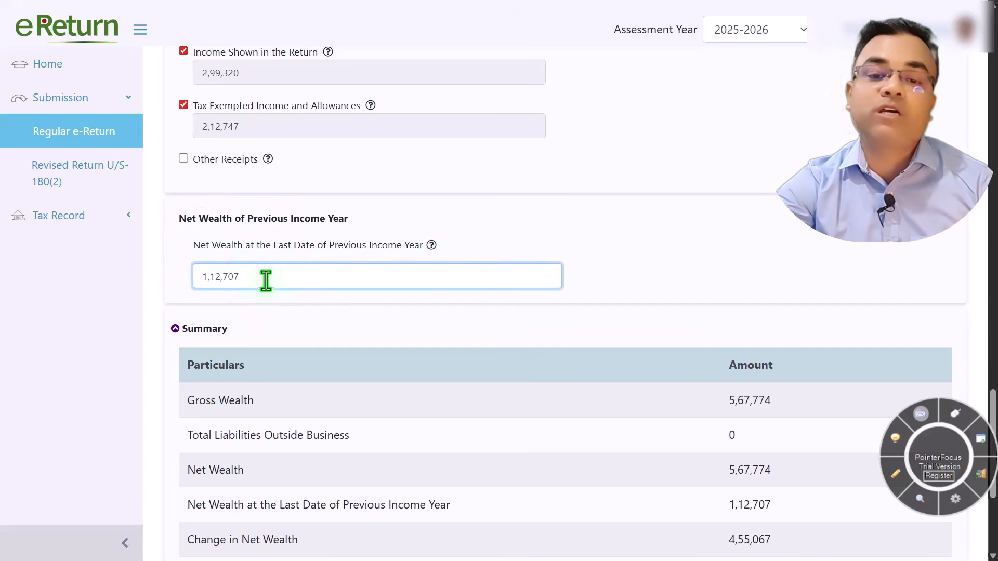
{"action": "left_click_drag", "start_coordinate": [270, 281], "coordinate": [178, 270]}
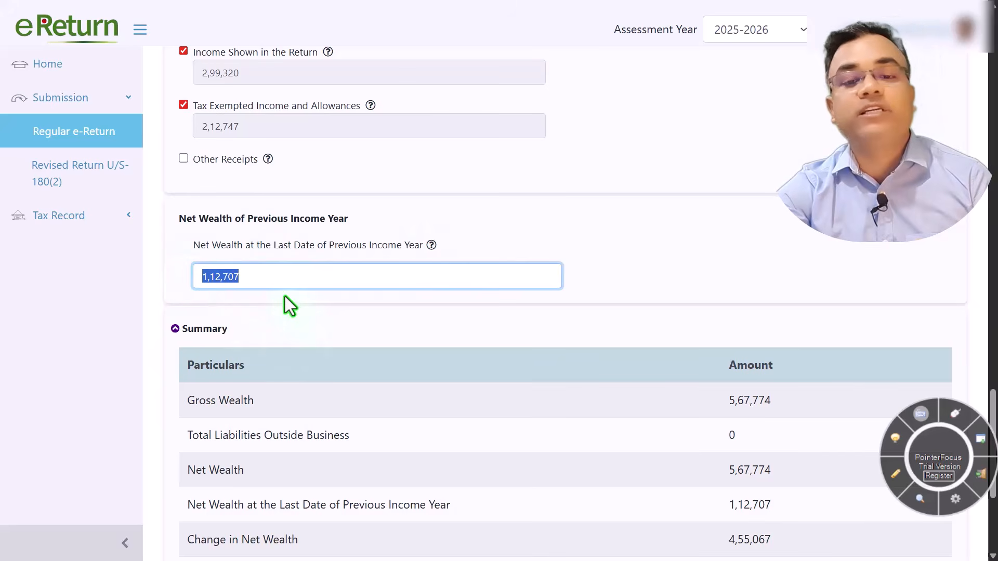
{"action": "left_click", "coordinate": [261, 303]}
{"action": "left_click_drag", "start_coordinate": [263, 279], "coordinate": [101, 277]}
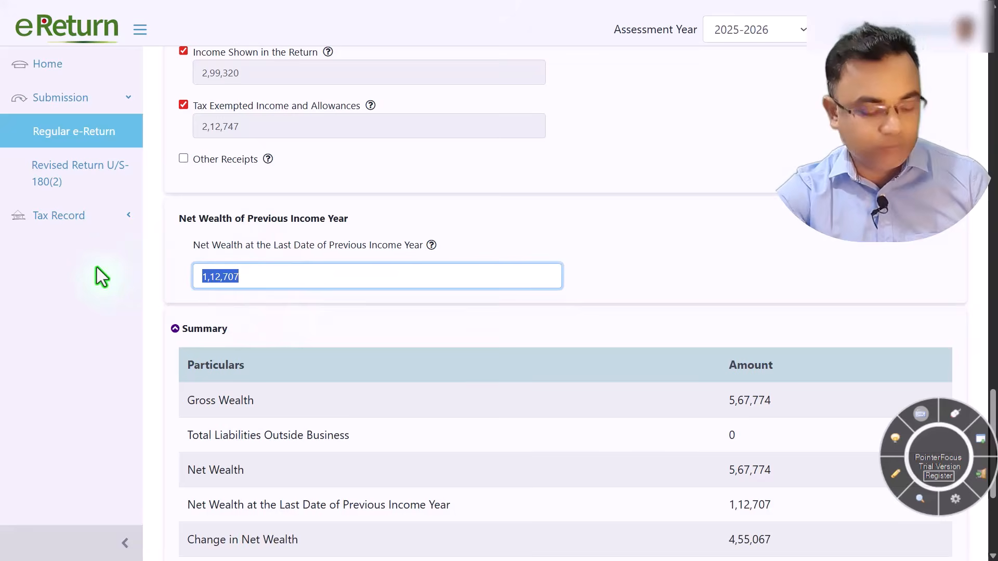
{"action": "key", "text": "ctrl+x"}
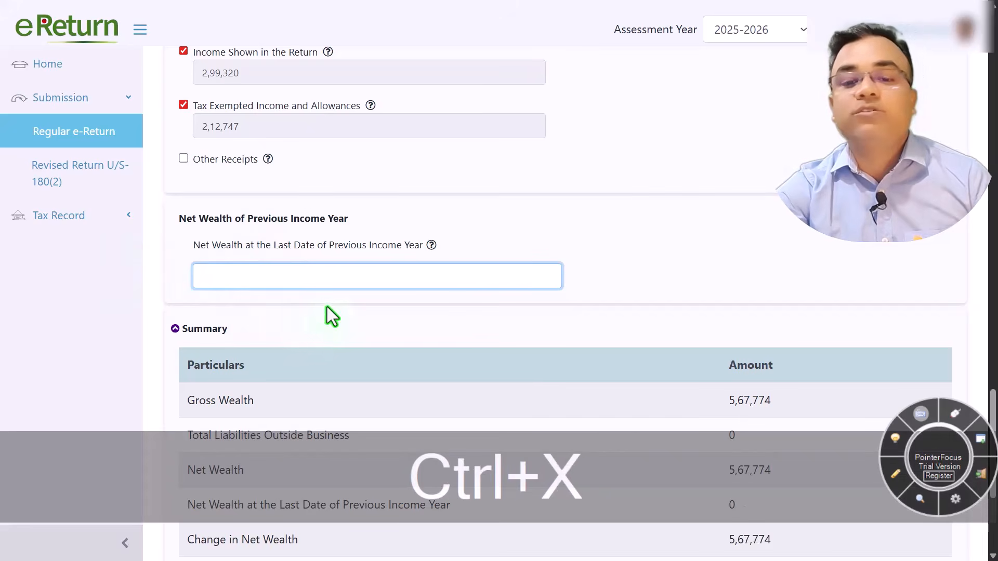
{"action": "type", "text": "0"}
{"action": "left_click", "coordinate": [563, 324]}
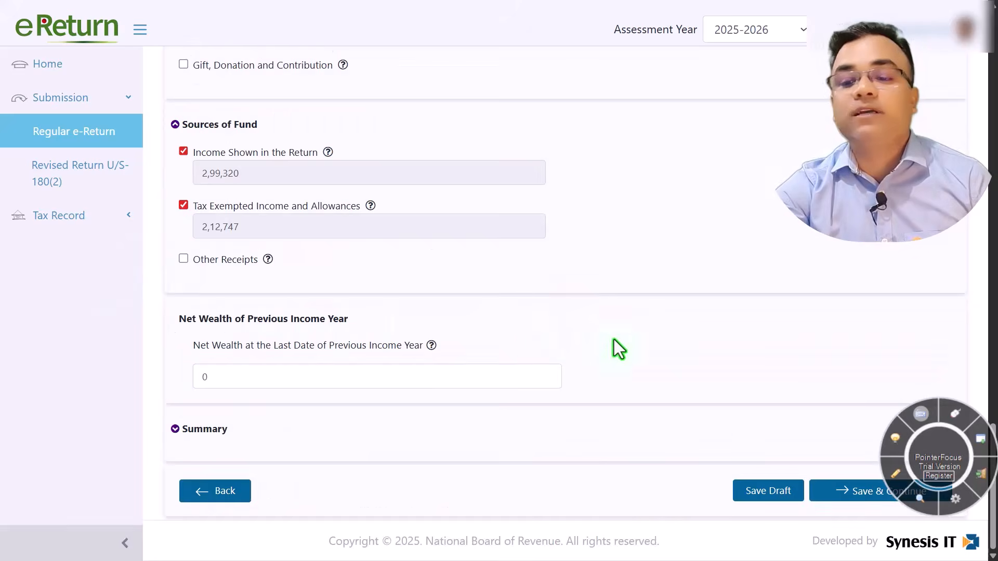
Expand the Summary and examine how the zero previous-year net wealth affects the difference.
{"action": "scroll", "coordinate": [598, 342], "scroll_direction": "up", "scroll_amount": 4}
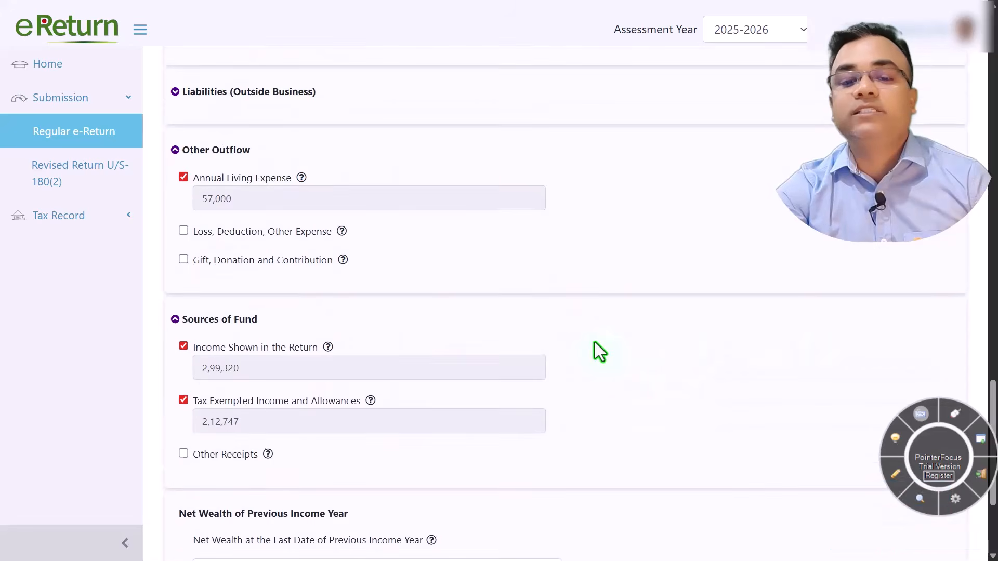
{"action": "scroll", "coordinate": [594, 342], "scroll_direction": "down", "scroll_amount": 4}
{"action": "left_click", "coordinate": [665, 429]}
{"action": "scroll", "coordinate": [862, 389], "scroll_direction": "down", "scroll_amount": 7}
{"action": "left_click", "coordinate": [903, 522]}
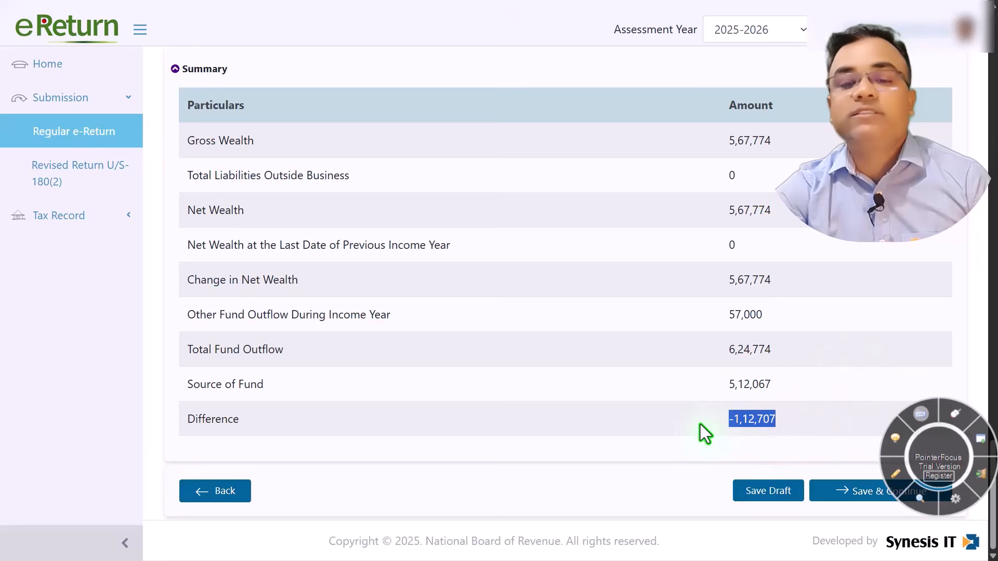
Paste the copied difference, 1,12,707, as the net wealth at the last date of the previous income year.
{"action": "scroll", "coordinate": [700, 424], "scroll_direction": "up", "scroll_amount": 5}
{"action": "left_click", "coordinate": [231, 278]}
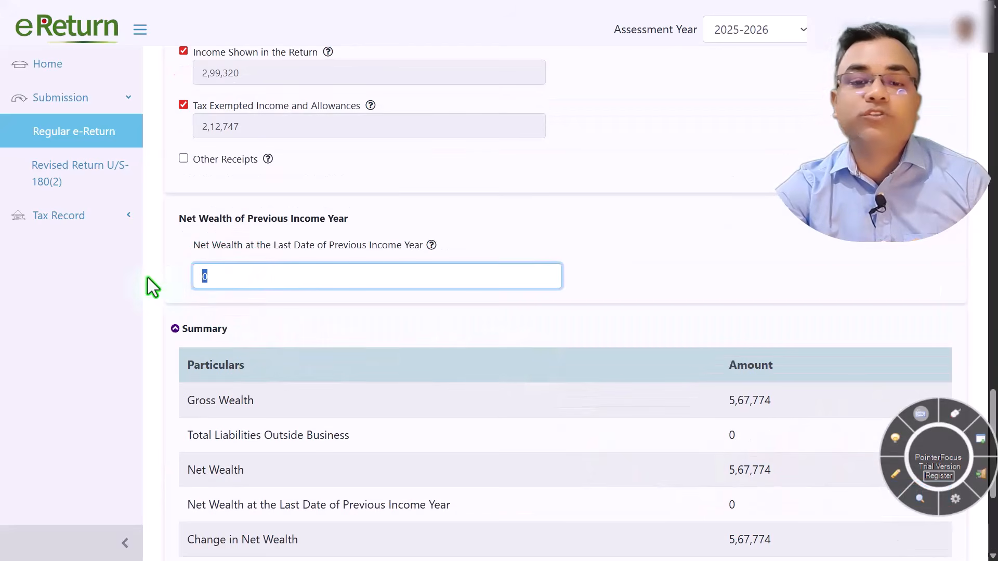
{"action": "key", "text": "ctrl+v"}
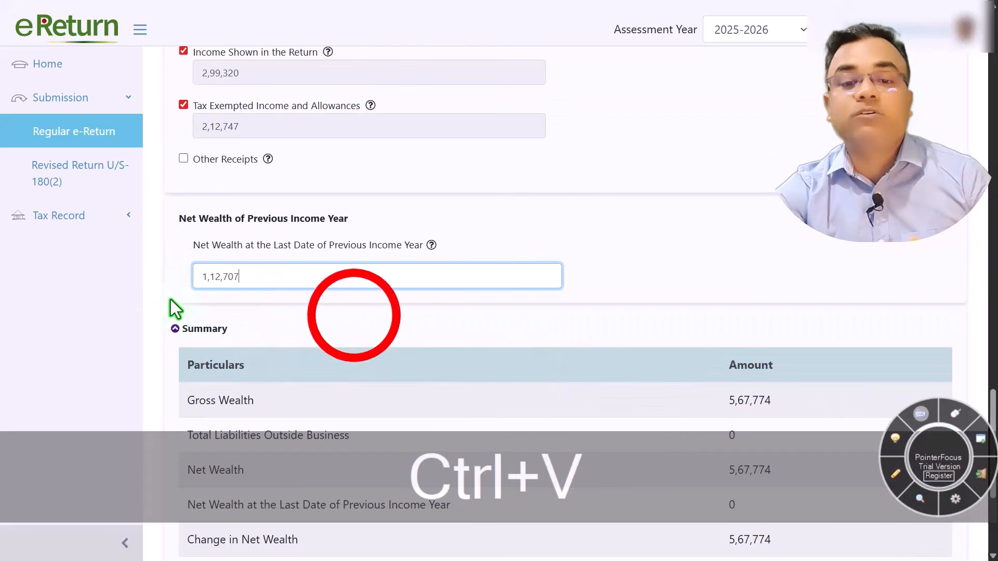
{"action": "left_click", "coordinate": [354, 316]}
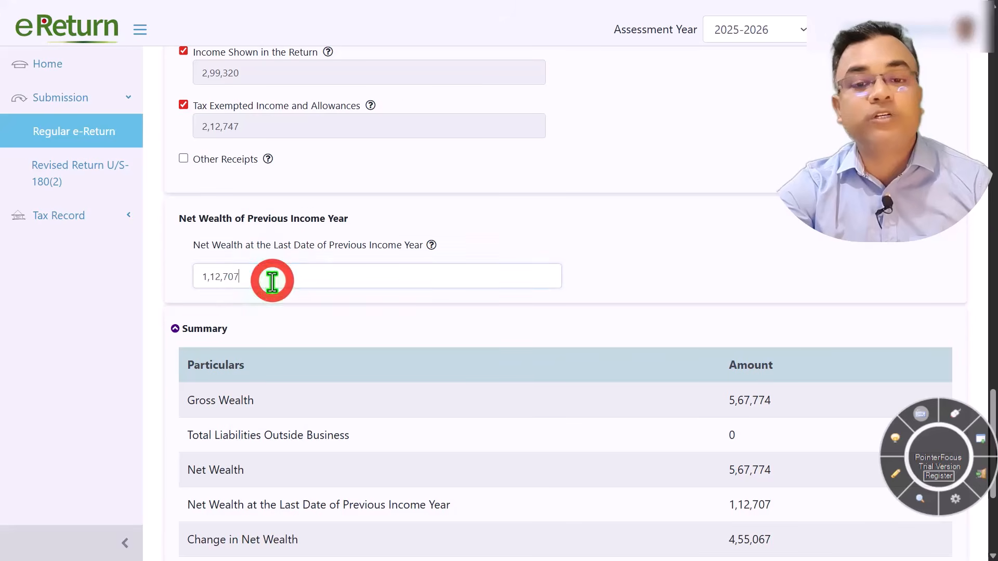
Review the previous-year net wealth amount and check in the Summary whether total fund outflow matches the source of fund.
{"action": "left_click_drag", "start_coordinate": [269, 278], "coordinate": [167, 278]}
{"action": "key", "text": "ctrl+a"}
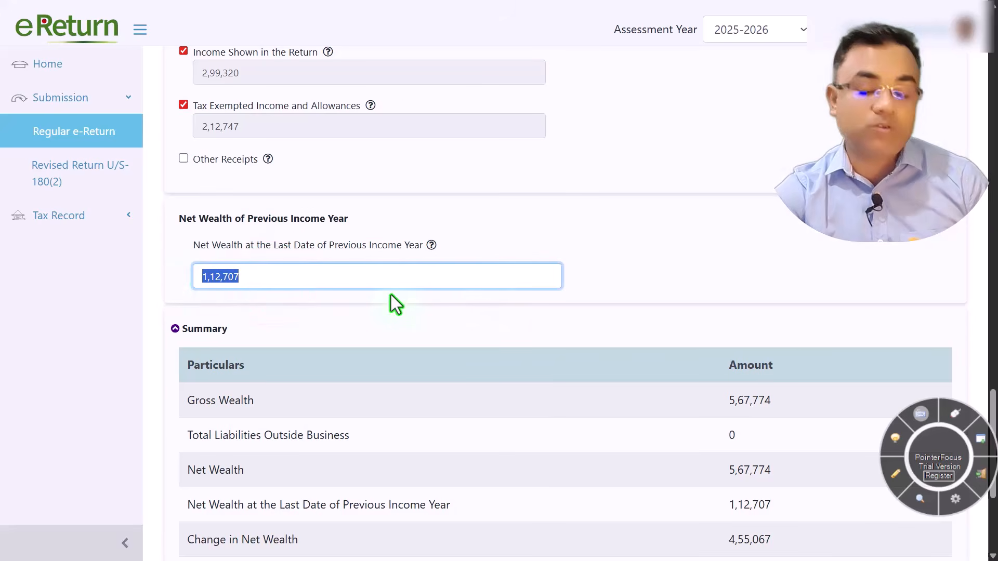
{"action": "left_click_drag", "start_coordinate": [278, 278], "coordinate": [172, 269]}
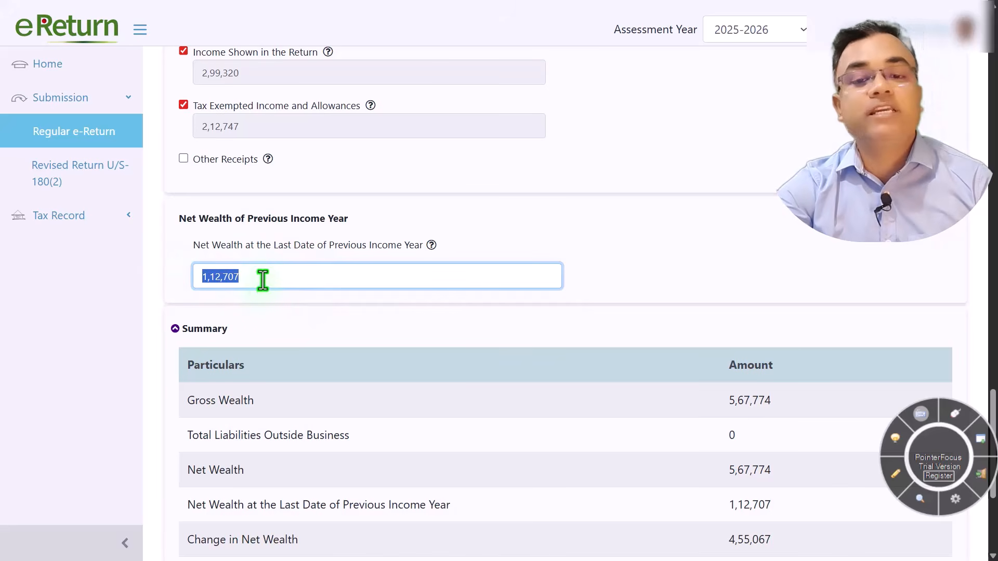
{"action": "scroll", "coordinate": [860, 388], "scroll_direction": "down", "scroll_amount": 3}
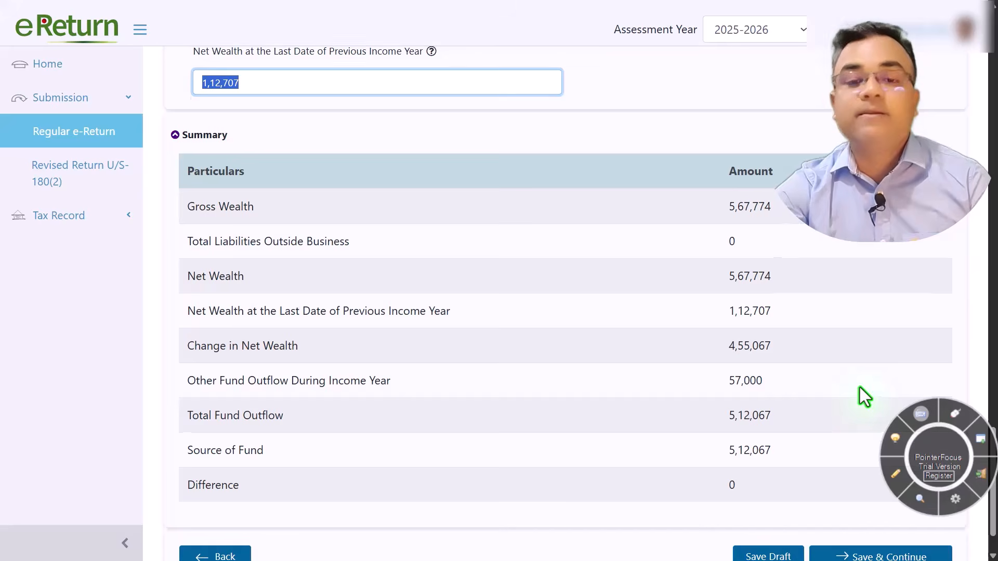
{"action": "scroll", "coordinate": [860, 387], "scroll_direction": "up", "scroll_amount": 3}
{"action": "left_click", "coordinate": [262, 275]}
{"action": "left_click_drag", "start_coordinate": [257, 277], "coordinate": [175, 273]}
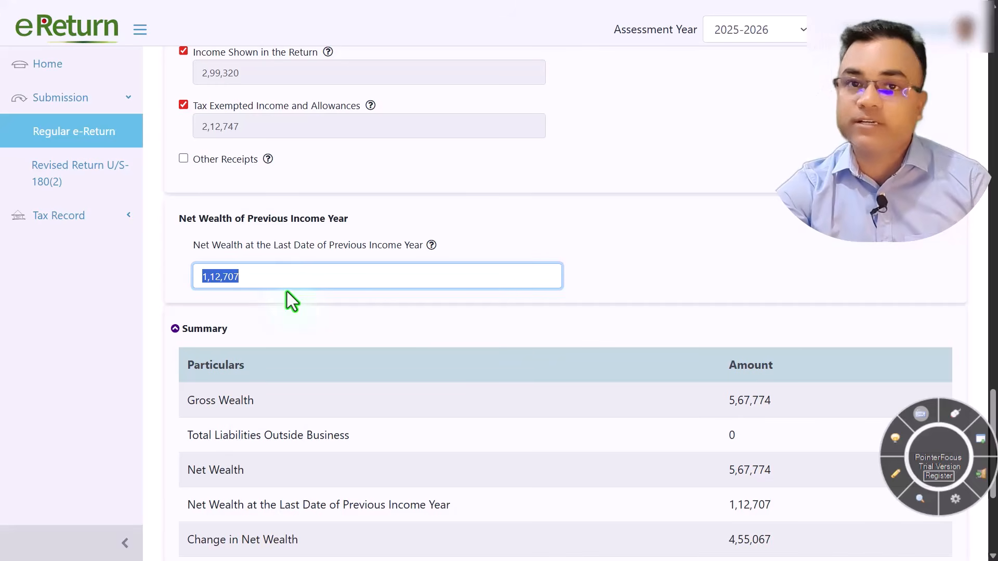
{"action": "scroll", "coordinate": [643, 329], "scroll_direction": "down", "scroll_amount": 5}
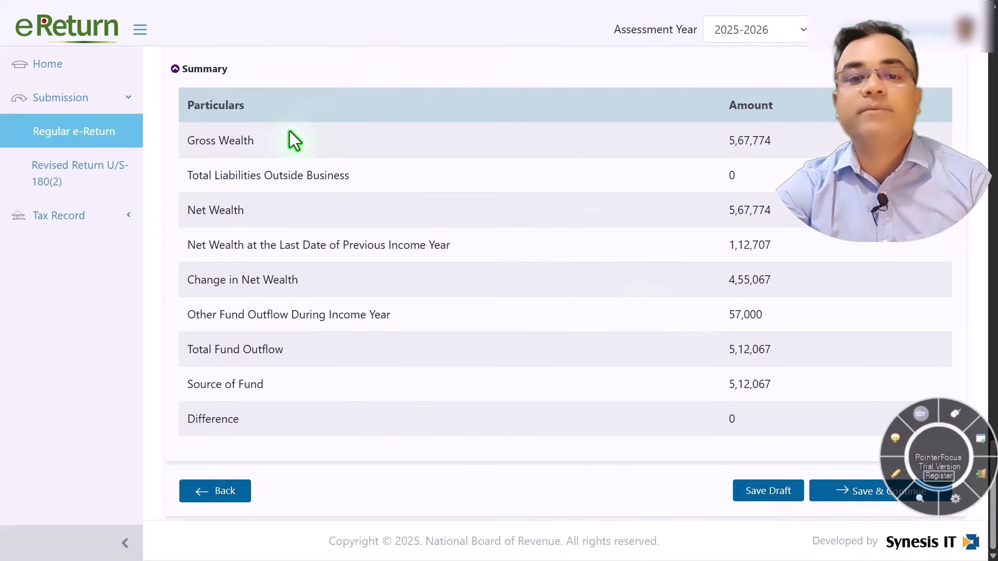
{"action": "scroll", "coordinate": [253, 156], "scroll_direction": "up", "scroll_amount": 5}
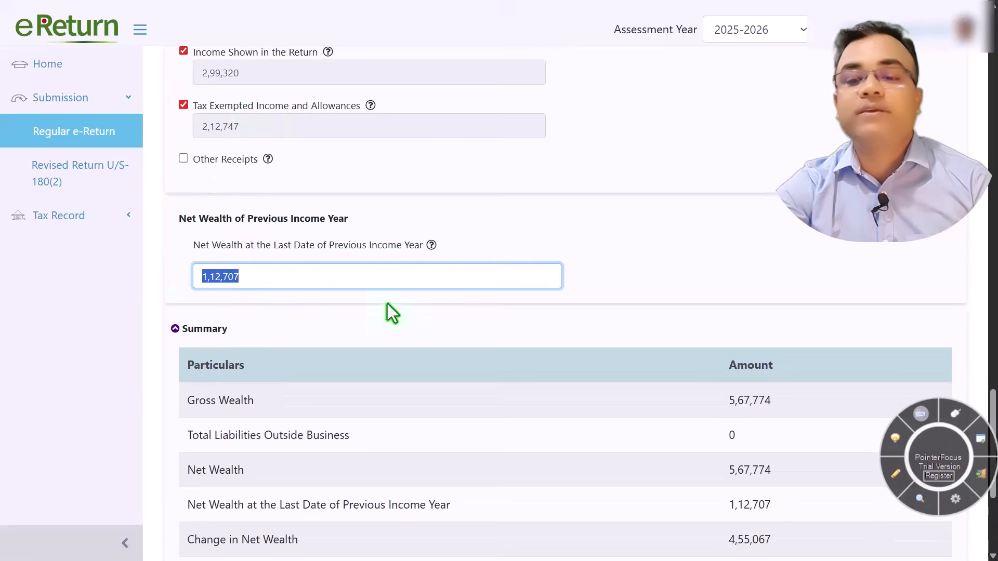
Save the assets and liabilities details and continue to Tax & Payment.
{"action": "scroll", "coordinate": [597, 304], "scroll_direction": "down", "scroll_amount": 5}
{"action": "left_click", "coordinate": [861, 496]}
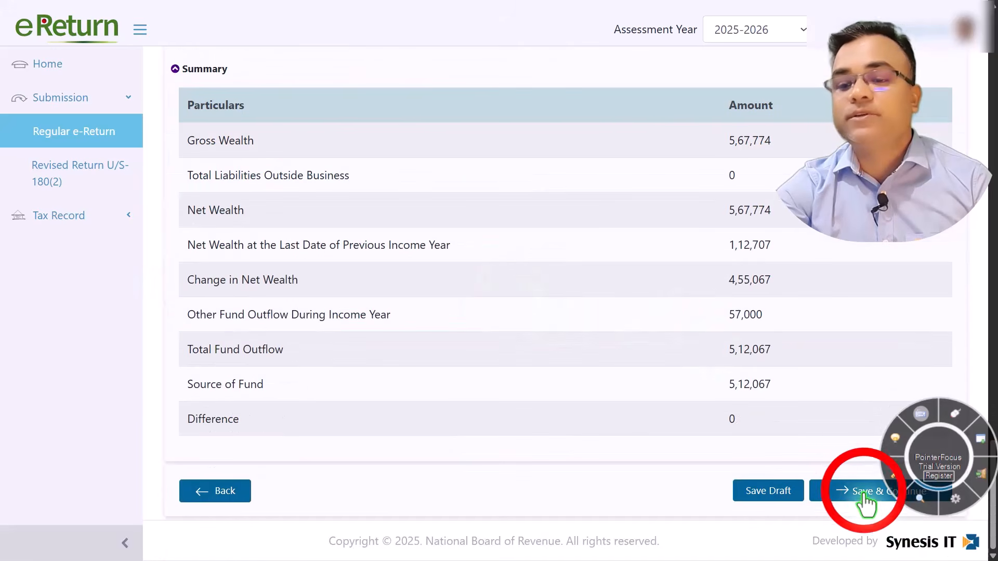
{"action": "left_click", "coordinate": [863, 496]}
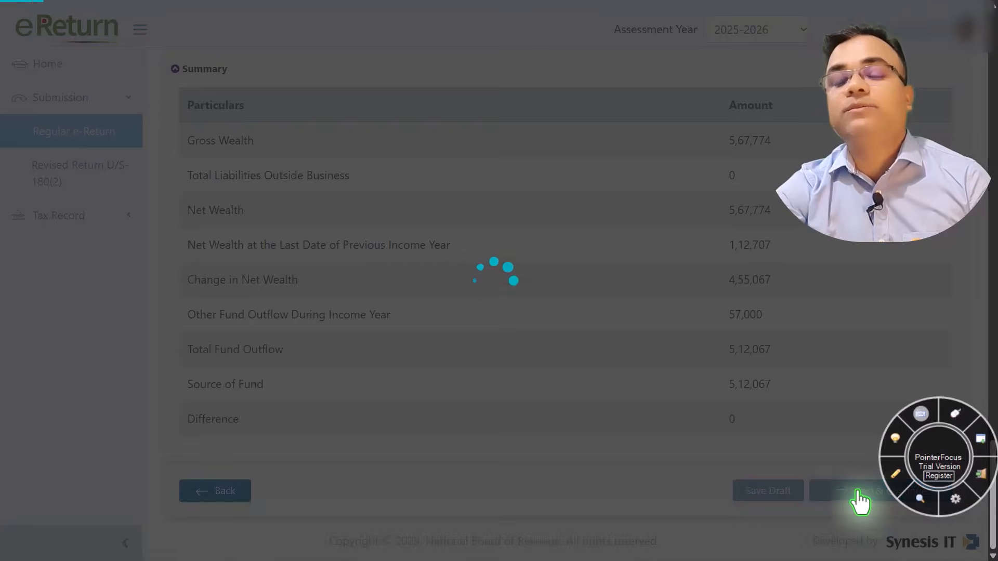
Check the Total Amount Payable in the tax calculation and save the calculation.
{"action": "scroll", "coordinate": [706, 254], "scroll_direction": "down", "scroll_amount": 20}
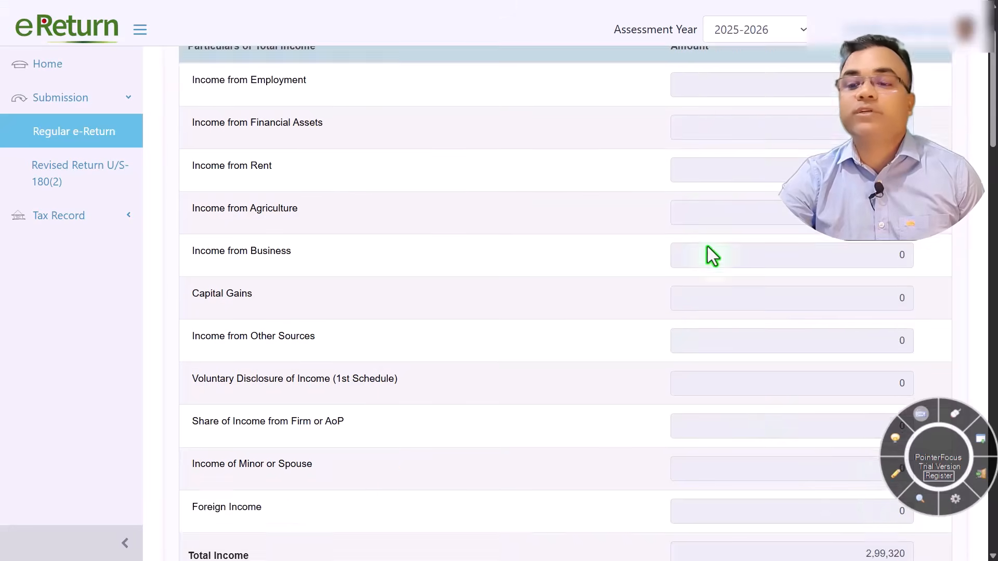
{"action": "scroll", "coordinate": [844, 272], "scroll_direction": "down", "scroll_amount": 6}
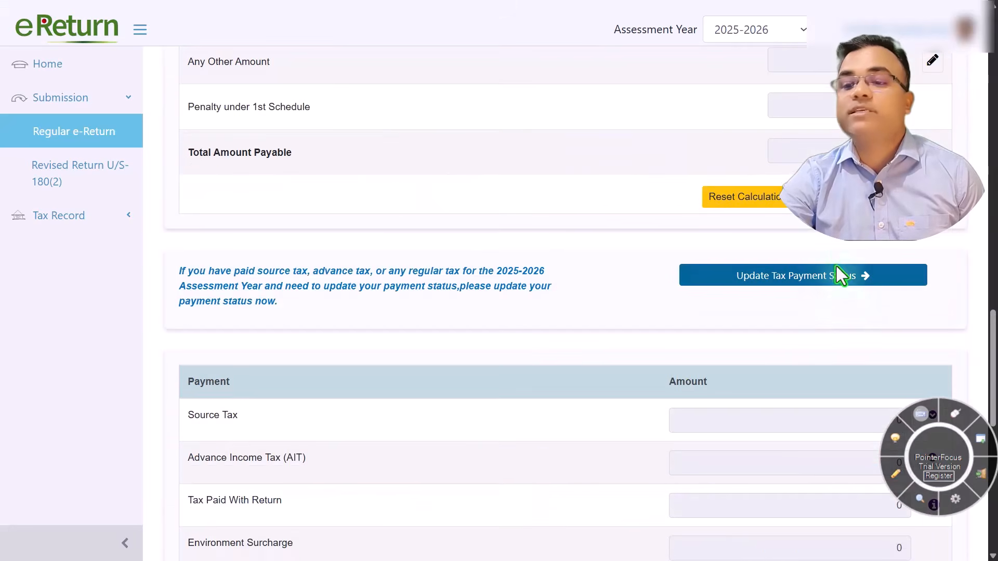
{"action": "scroll", "coordinate": [842, 291], "scroll_direction": "up", "scroll_amount": 3}
{"action": "left_click", "coordinate": [183, 280]}
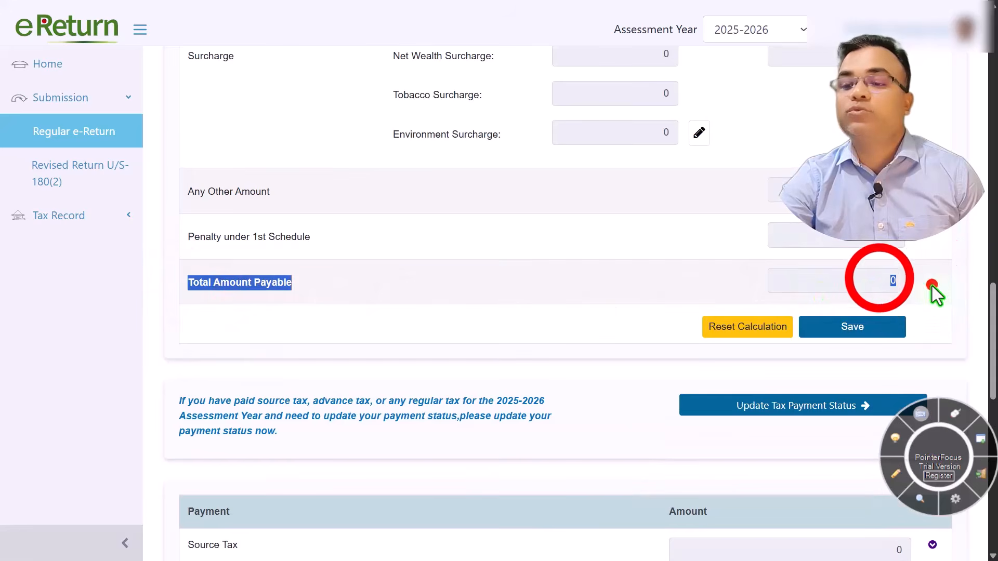
{"action": "left_click", "coordinate": [881, 281]}
{"action": "key", "text": "ctrl+a"}
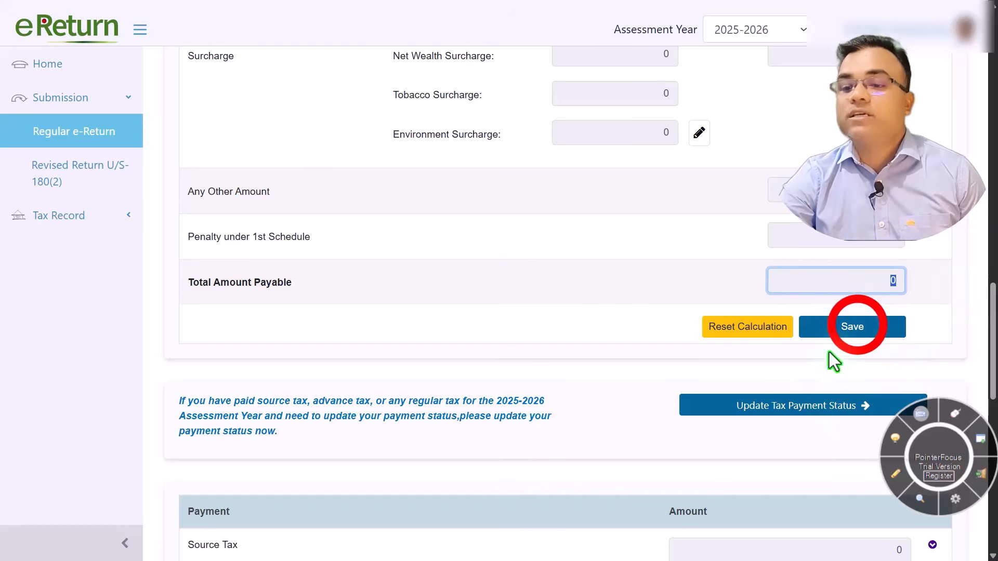
{"action": "left_click", "coordinate": [856, 327]}
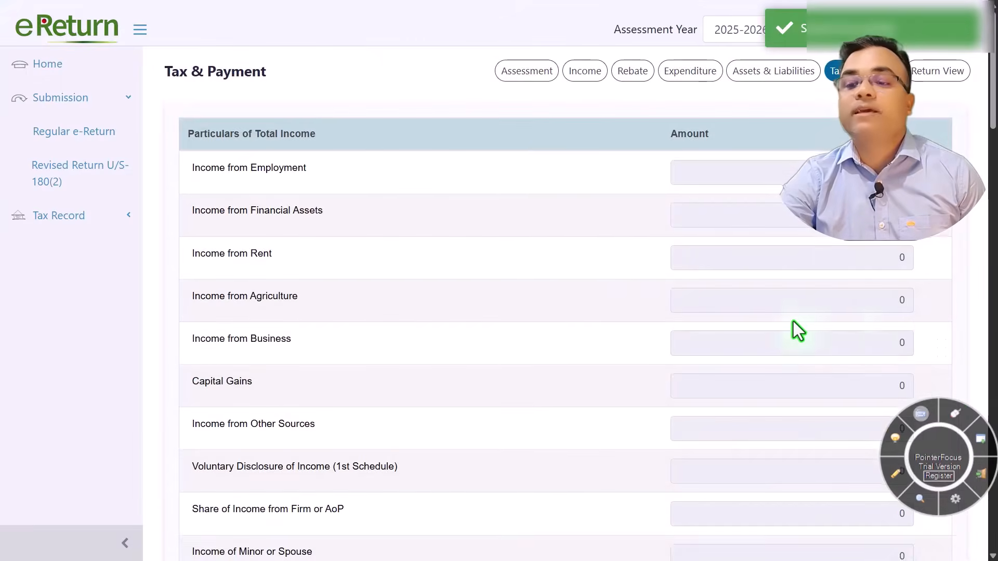
Proceed to the online return and review the generated return form through to its final page.
{"action": "scroll", "coordinate": [722, 322], "scroll_direction": "down", "scroll_amount": 20}
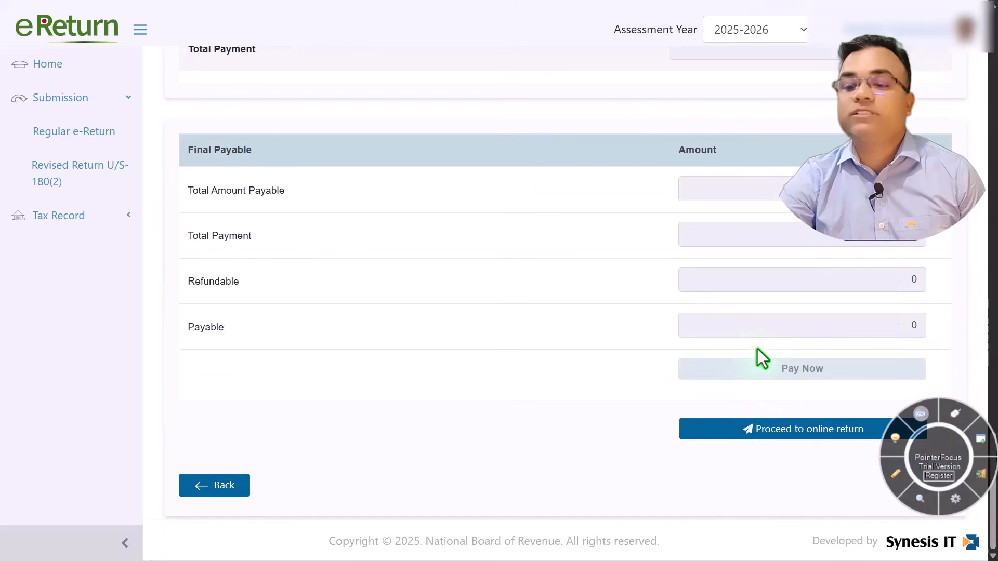
{"action": "left_click", "coordinate": [836, 432]}
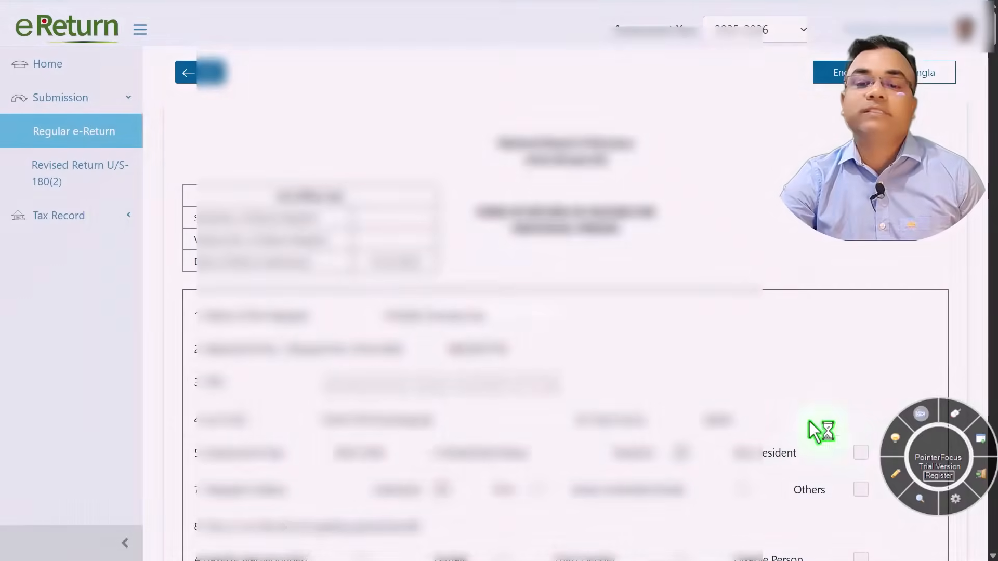
{"action": "scroll", "coordinate": [457, 289], "scroll_direction": "down", "scroll_amount": 15}
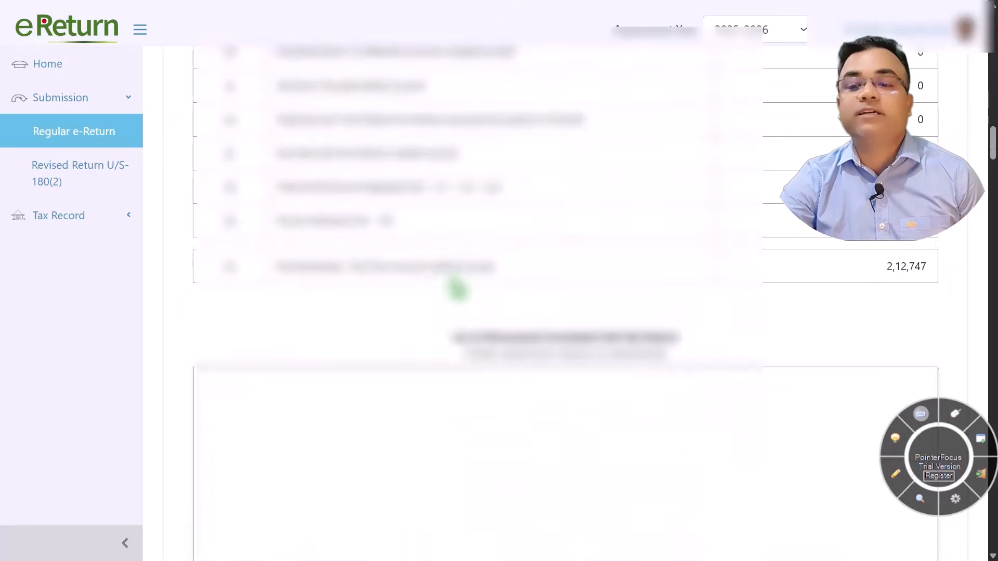
{"action": "scroll", "coordinate": [457, 288], "scroll_direction": "down", "scroll_amount": 20}
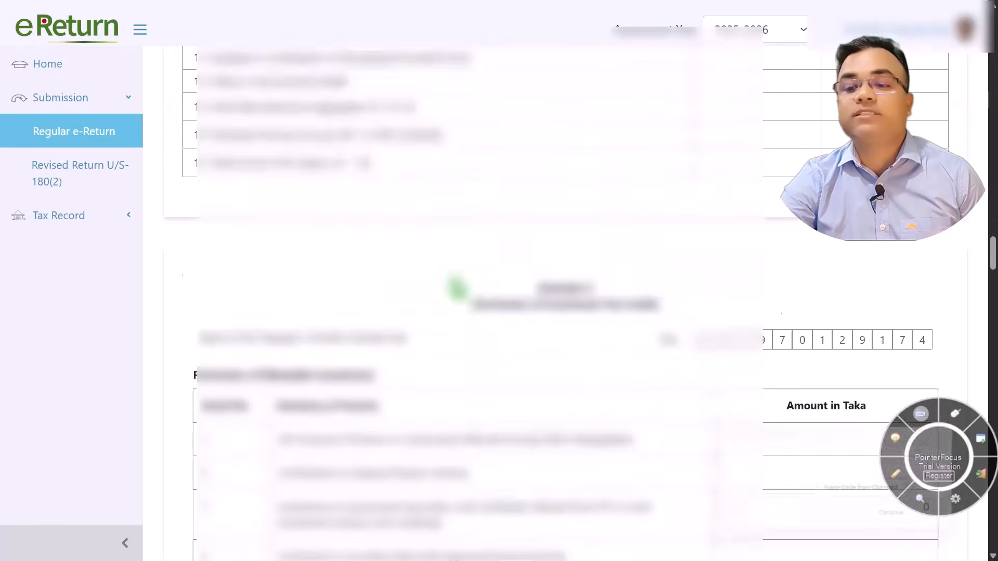
{"action": "left_click", "coordinate": [909, 521]}
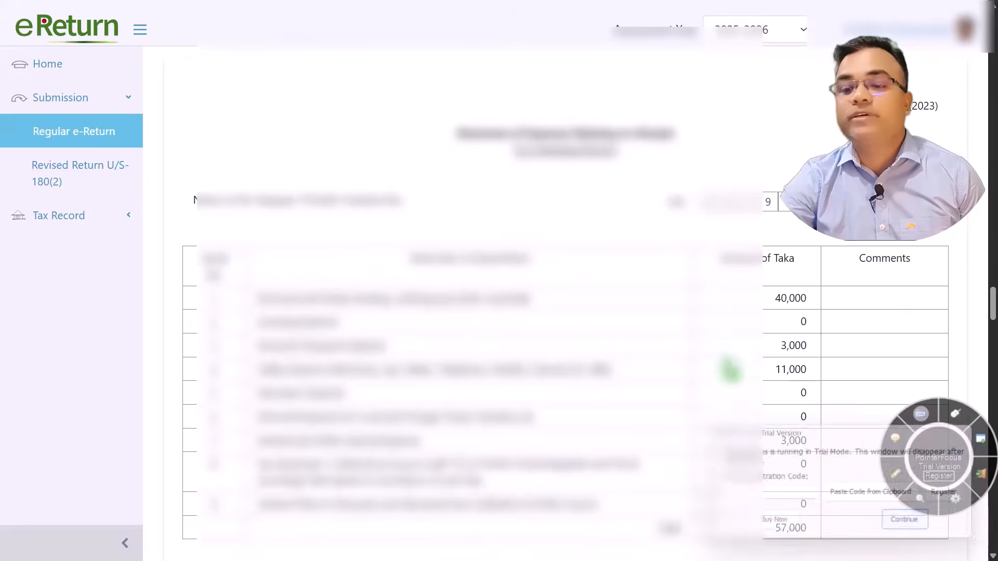
{"action": "scroll", "coordinate": [724, 358], "scroll_direction": "down", "scroll_amount": 5}
{"action": "scroll", "coordinate": [724, 359], "scroll_direction": "down", "scroll_amount": 15}
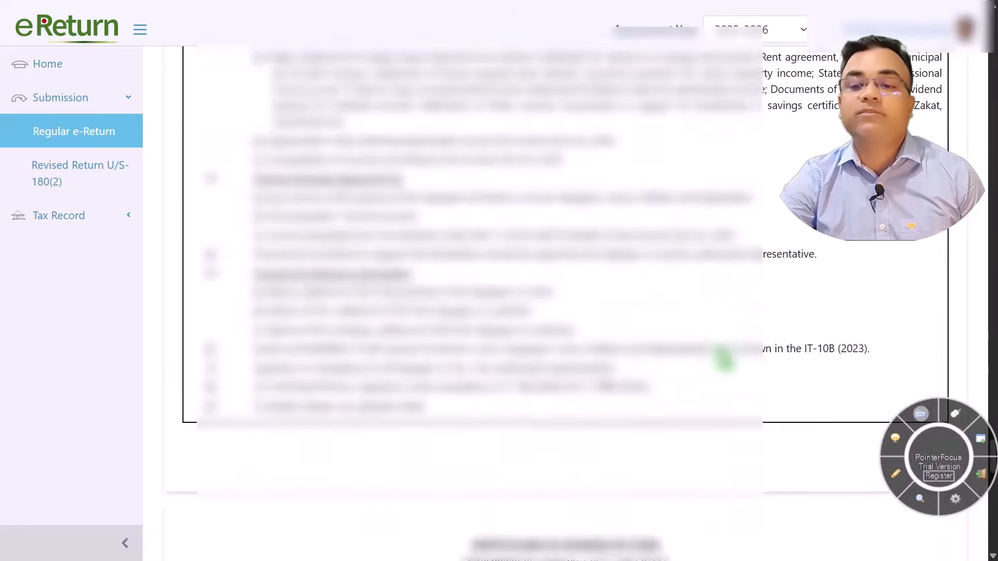
{"action": "scroll", "coordinate": [724, 358], "scroll_direction": "down", "scroll_amount": 15}
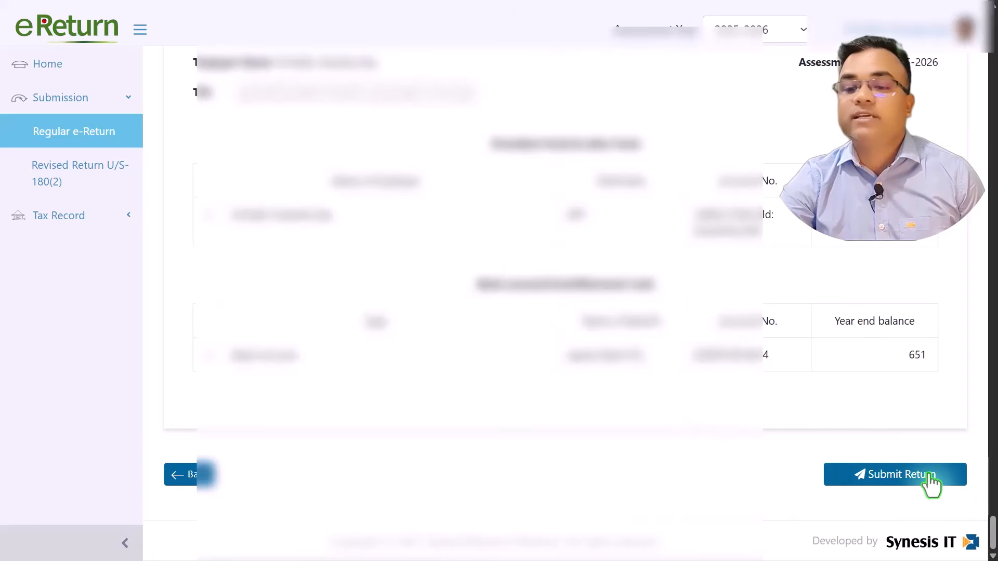
Submit the return and confirm the submission.
{"action": "left_click", "coordinate": [886, 477]}
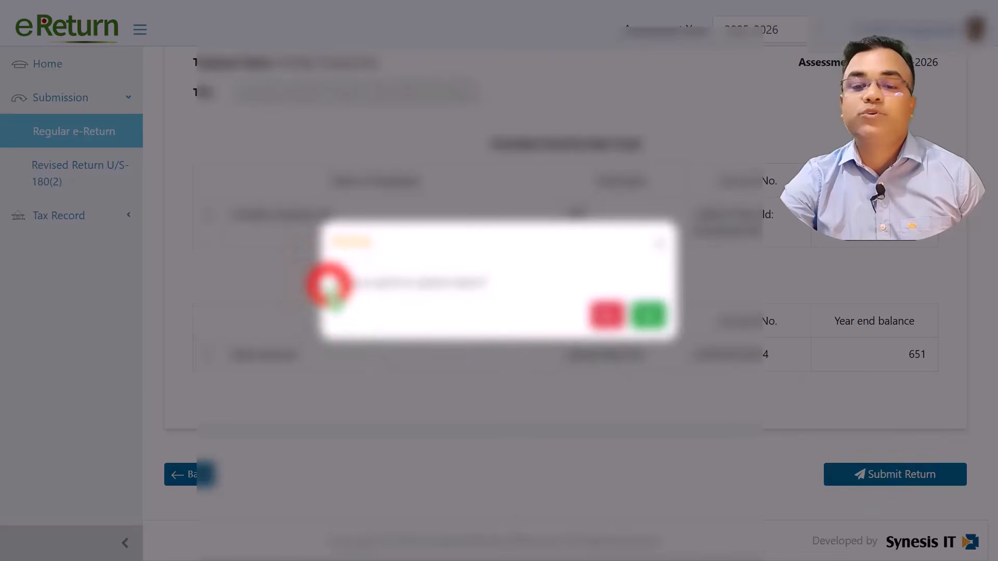
{"action": "left_click_drag", "start_coordinate": [329, 285], "coordinate": [476, 285]}
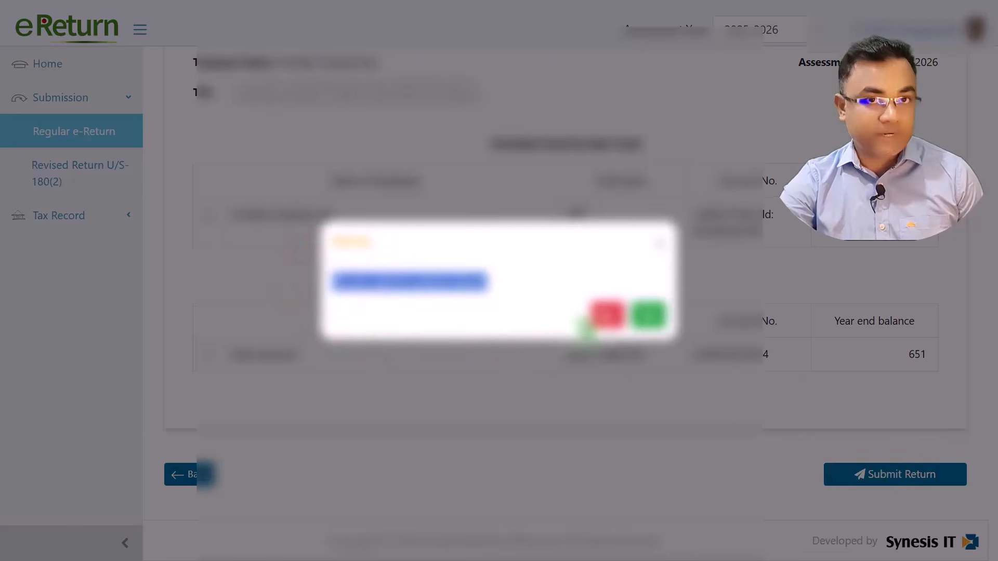
{"action": "left_click", "coordinate": [647, 313]}
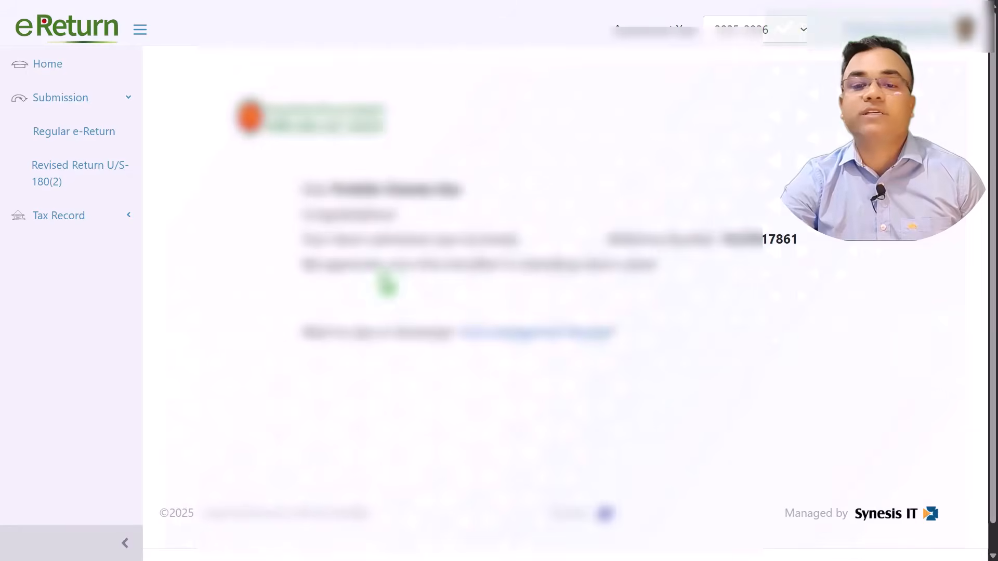
Read the submission confirmation message, including its reference number and the acknowledgement receipt option.
{"action": "left_click_drag", "start_coordinate": [338, 185], "coordinate": [474, 211]}
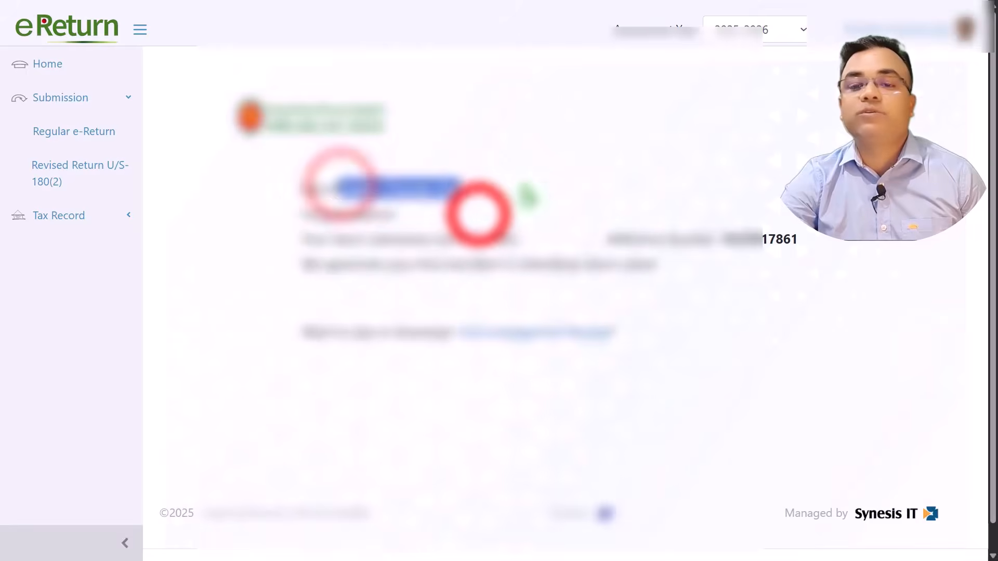
{"action": "left_click", "coordinate": [478, 214]}
{"action": "left_click_drag", "start_coordinate": [390, 212], "coordinate": [478, 223]}
{"action": "left_click_drag", "start_coordinate": [291, 237], "coordinate": [350, 238]}
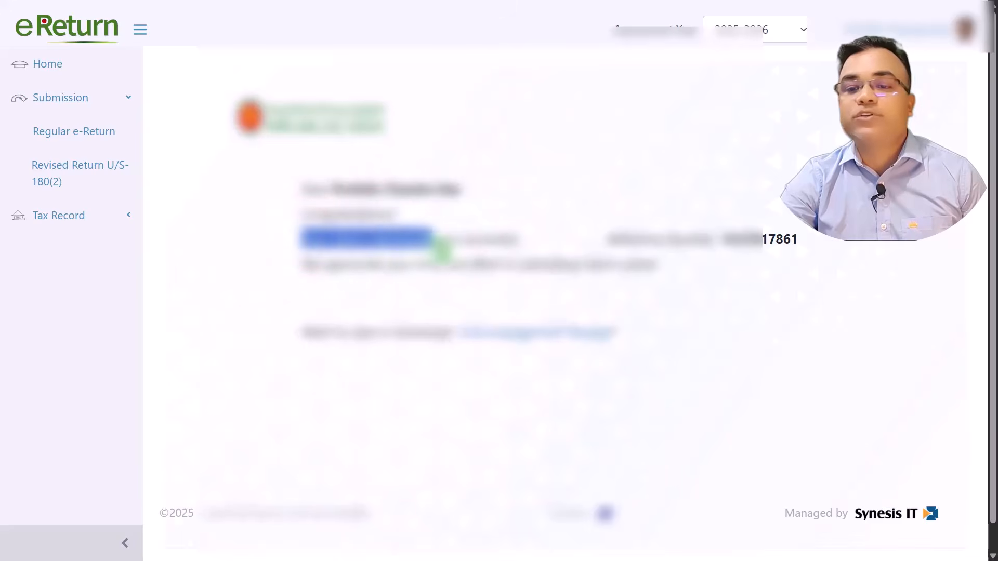
{"action": "left_click_drag", "start_coordinate": [609, 246], "coordinate": [838, 239]}
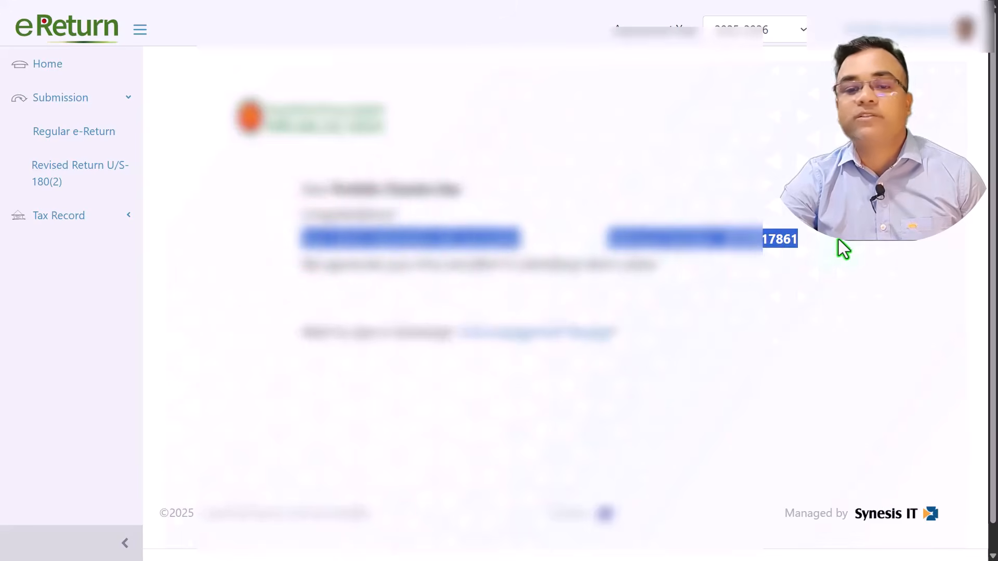
{"action": "left_click_drag", "start_coordinate": [300, 264], "coordinate": [490, 285]}
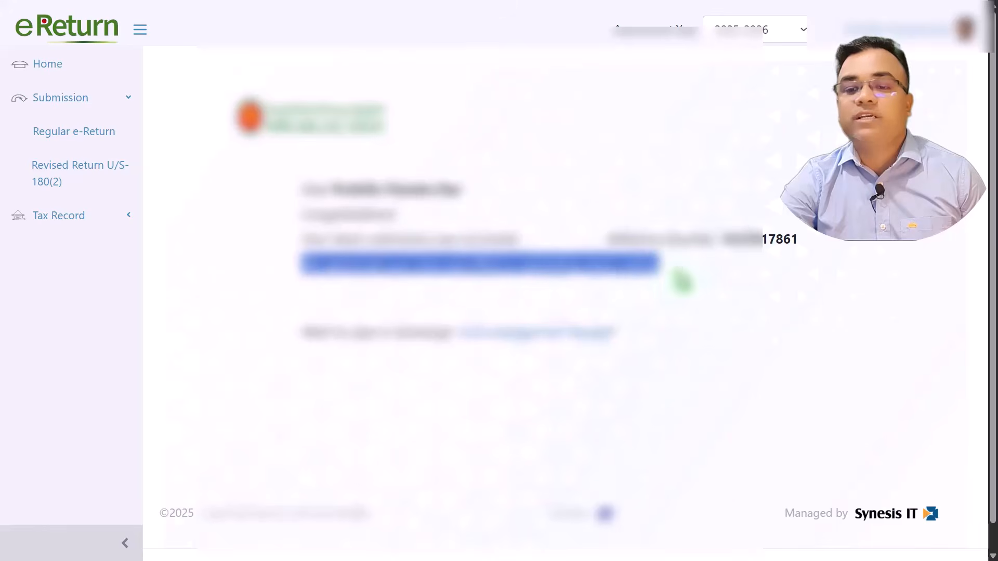
{"action": "scroll", "coordinate": [901, 347], "scroll_direction": "down", "scroll_amount": 1}
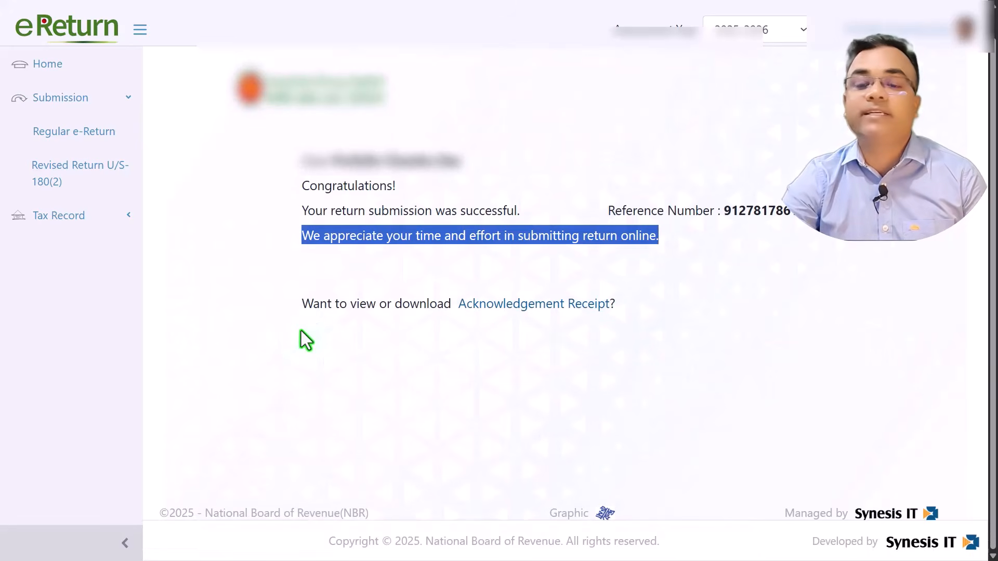
Open the Acknowledgement Receipt and examine its taxpayer details, total income shown and total tax paid.
{"action": "left_click", "coordinate": [535, 304]}
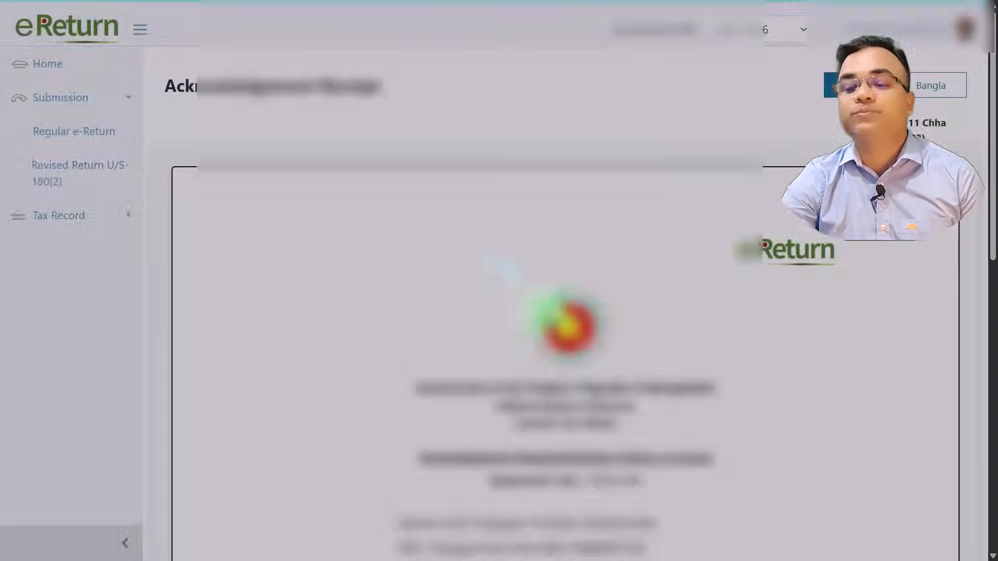
{"action": "scroll", "coordinate": [541, 312], "scroll_direction": "down", "scroll_amount": 10}
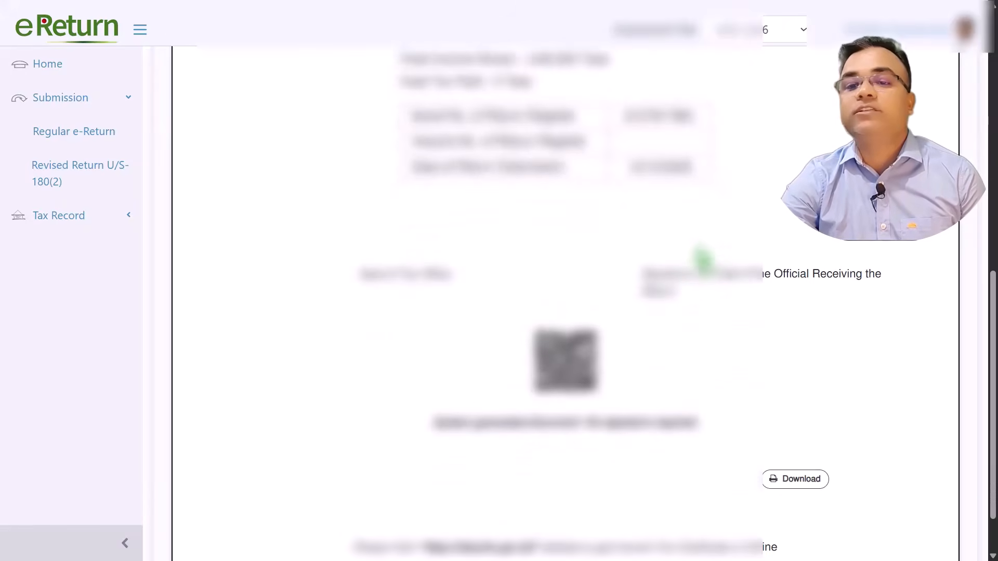
{"action": "scroll", "coordinate": [708, 262], "scroll_direction": "up", "scroll_amount": 3}
{"action": "scroll", "coordinate": [583, 270], "scroll_direction": "up", "scroll_amount": 2}
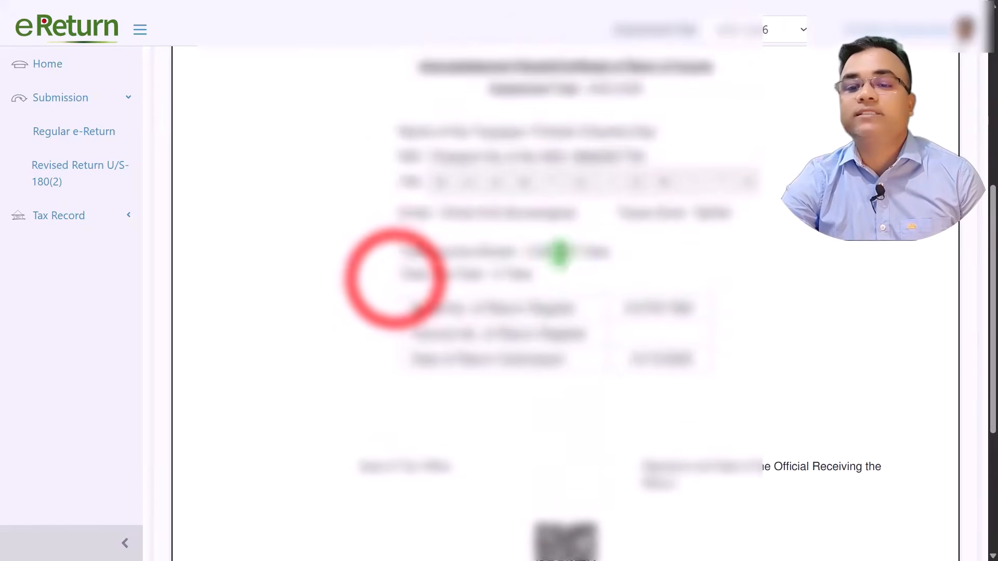
{"action": "left_click_drag", "start_coordinate": [475, 296], "coordinate": [527, 282]}
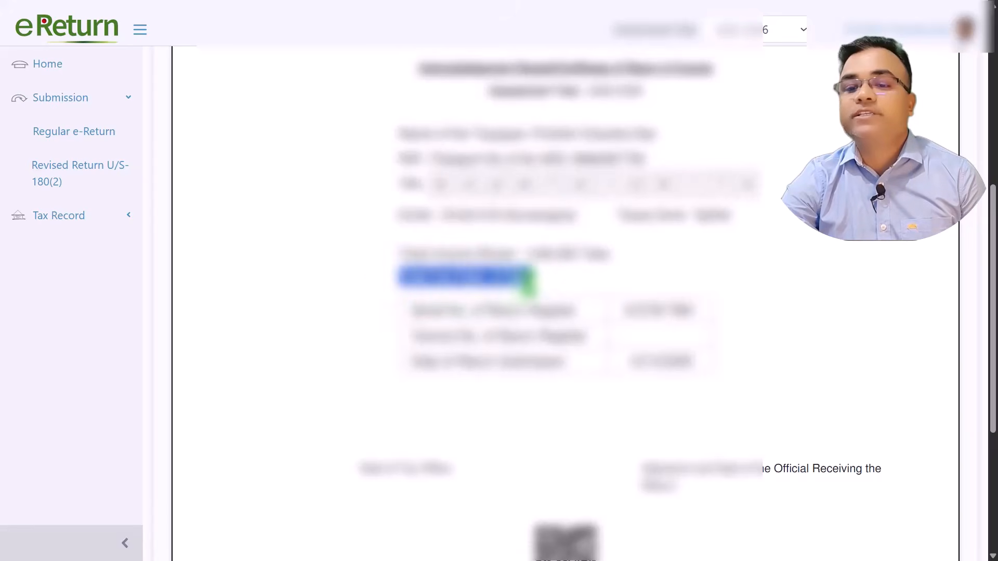
Download the acknowledgement receipt, choosing the save-as-PDF print destination, and save the file in the Downloads folder.
{"action": "left_click_drag", "start_coordinate": [403, 252], "coordinate": [650, 265]}
{"action": "scroll", "coordinate": [818, 263], "scroll_direction": "down", "scroll_amount": 5}
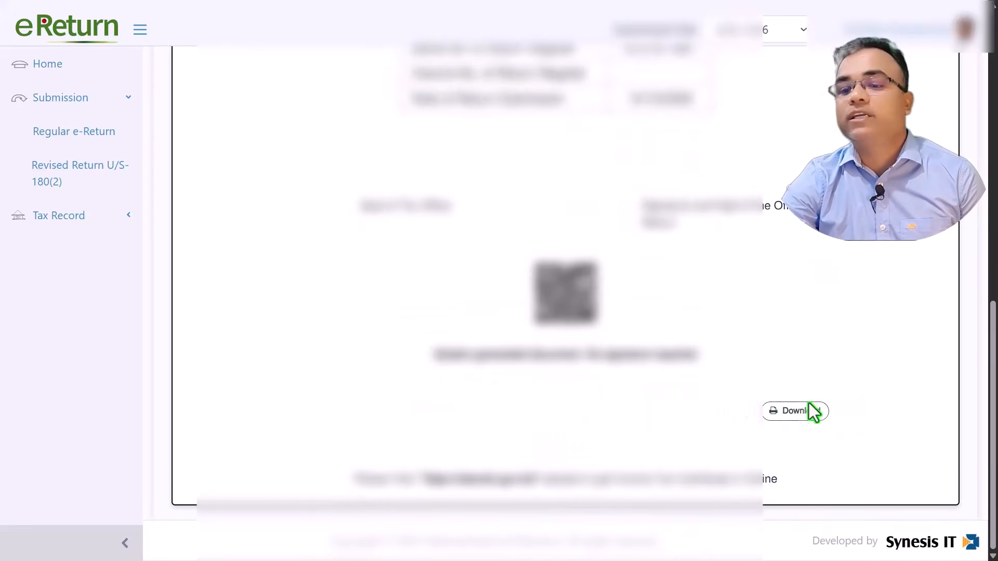
{"action": "left_click", "coordinate": [794, 410]}
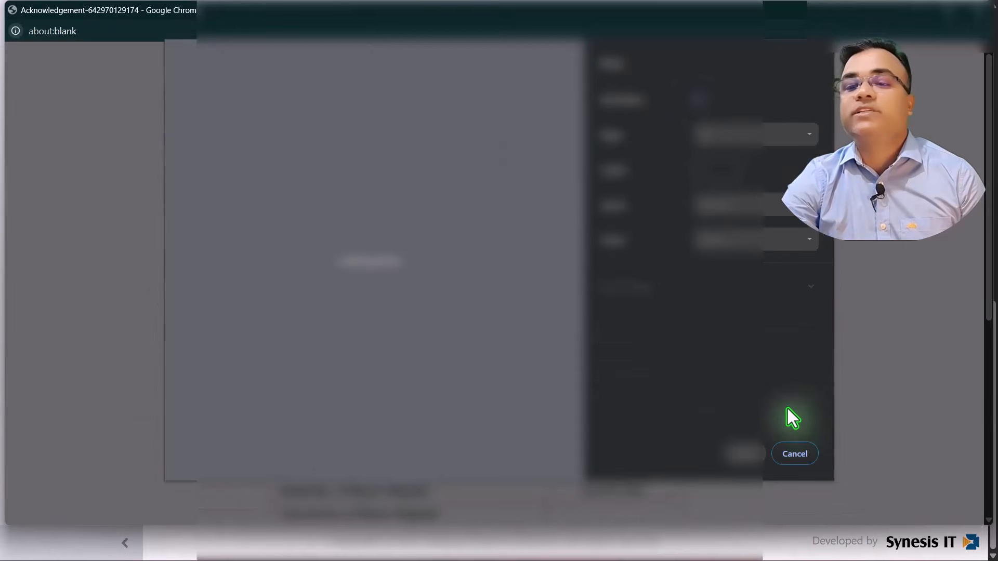
{"action": "left_click", "coordinate": [794, 103]}
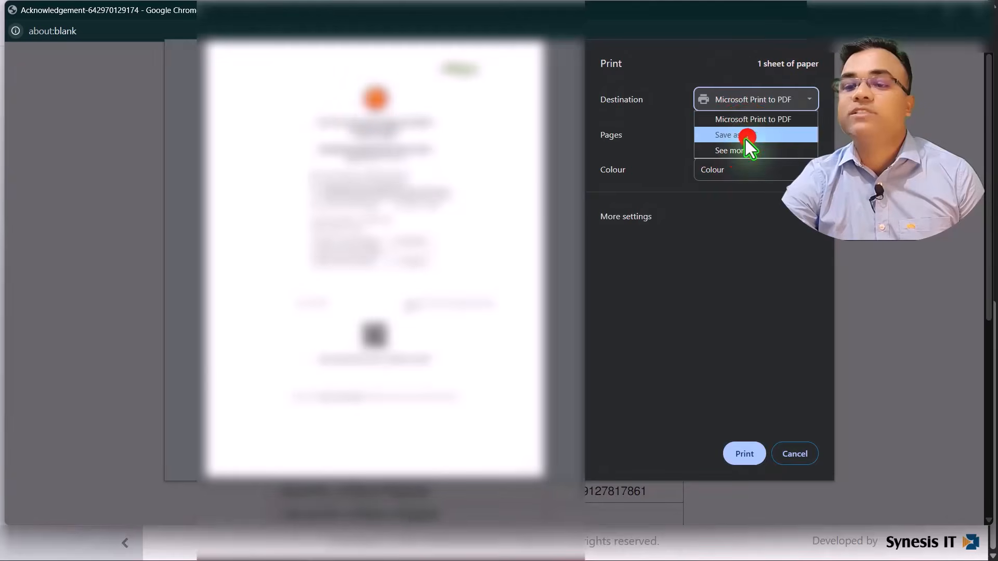
{"action": "left_click", "coordinate": [745, 138]}
{"action": "left_click", "coordinate": [745, 454]}
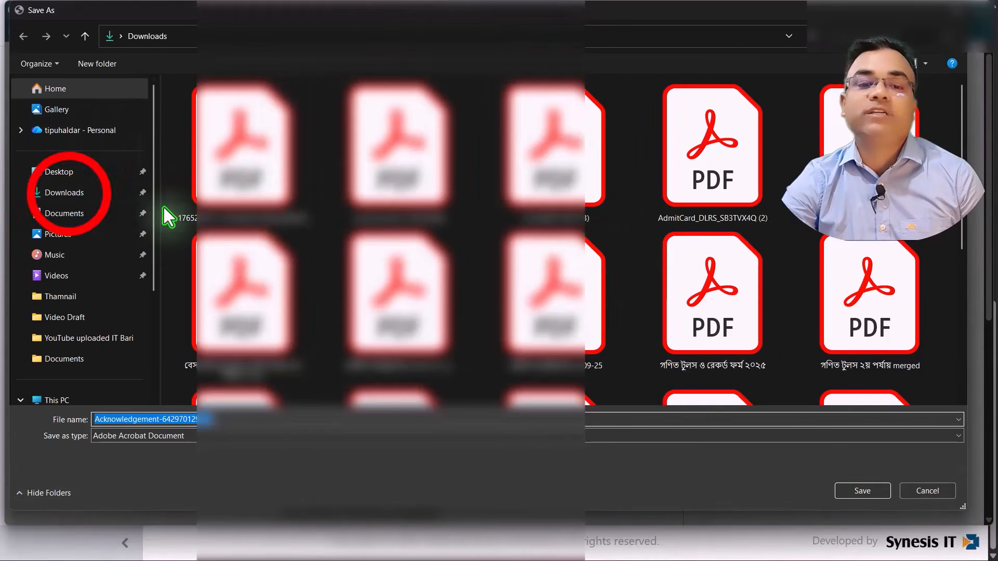
{"action": "left_click", "coordinate": [70, 196]}
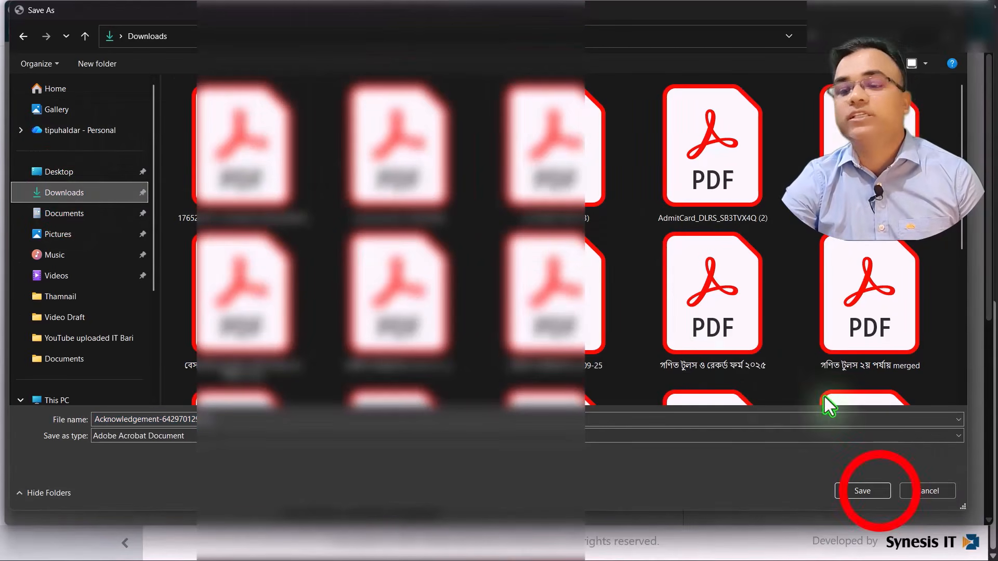
{"action": "left_click", "coordinate": [879, 491]}
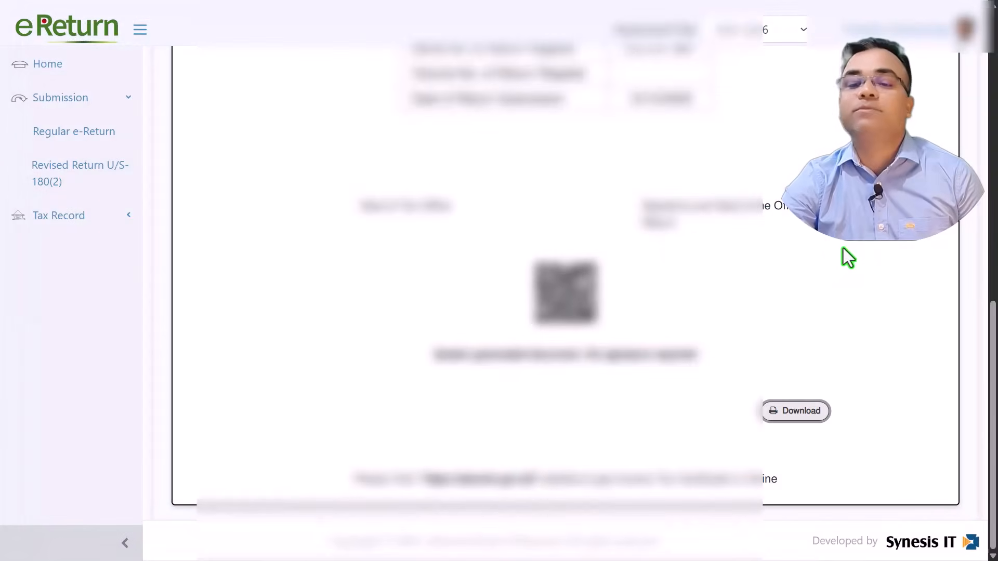
Log out of the taxpayer's eReturn account.
{"action": "scroll", "coordinate": [565, 299], "scroll_direction": "up", "scroll_amount": 10}
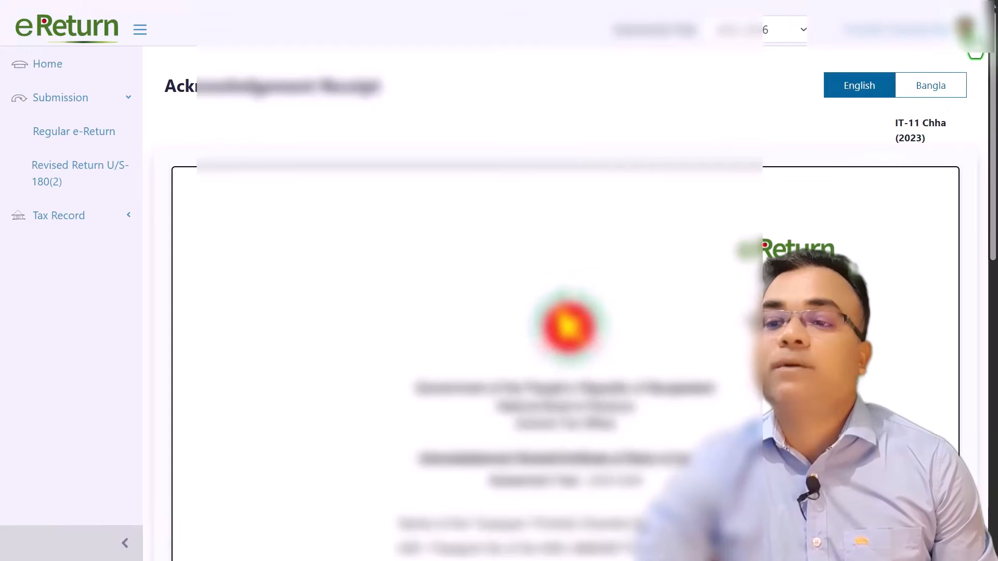
{"action": "left_click", "coordinate": [964, 30]}
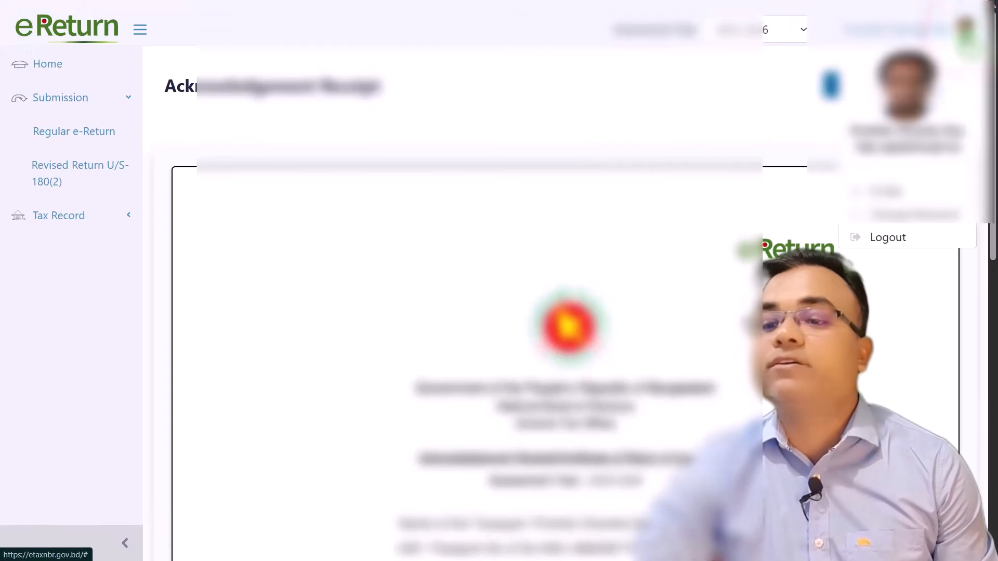
{"action": "left_click", "coordinate": [893, 238]}
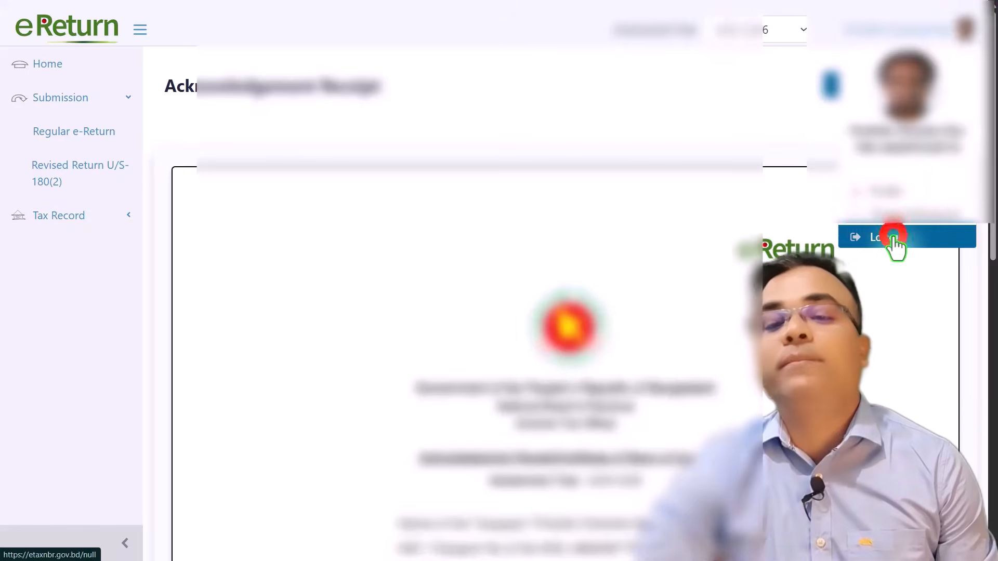